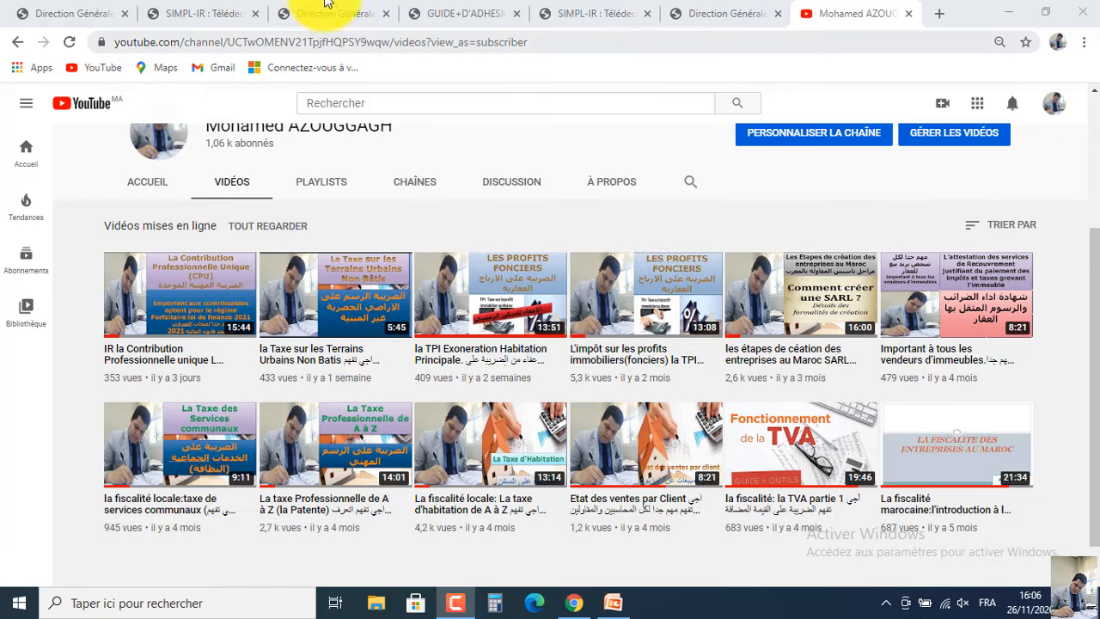
On the DGI site, go through Téléservices SIMPL, Espace particuliers and Adhésion particuliers to Accéder au Simpladhésion Particuliers.
{"action": "left_click", "coordinate": [99, 9]}
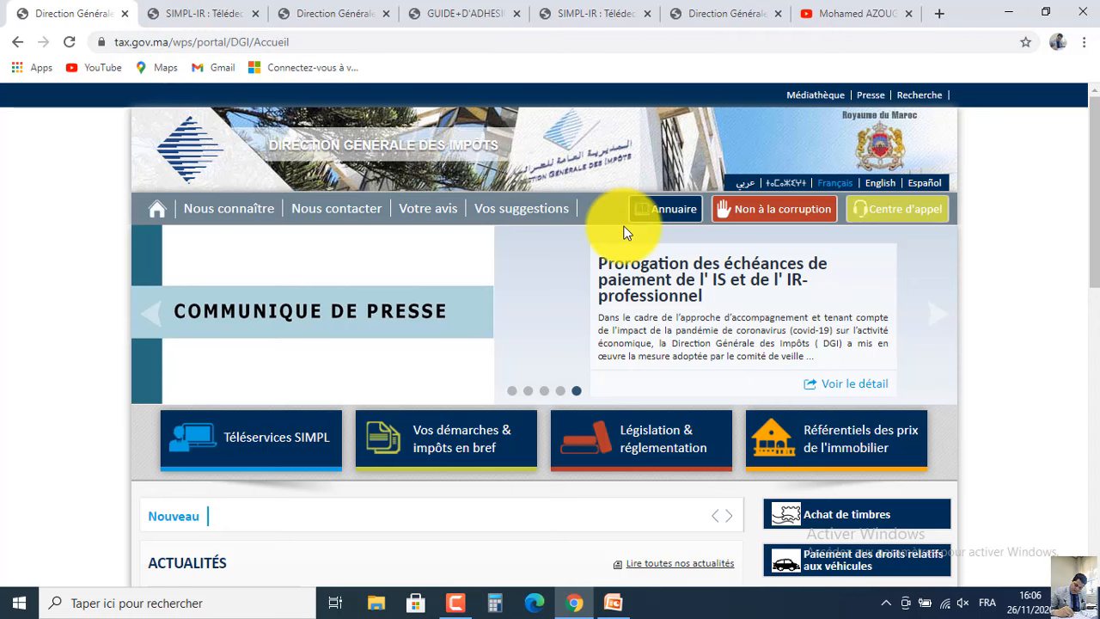
{"action": "left_click_drag", "start_coordinate": [1088, 157], "coordinate": [1084, 183]}
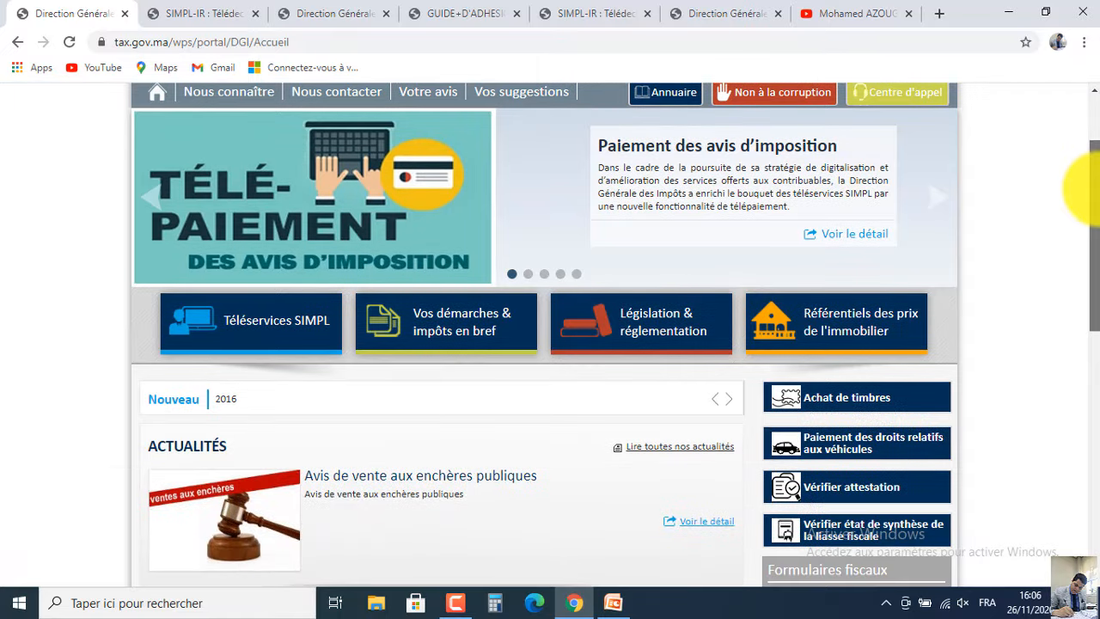
{"action": "left_click", "coordinate": [272, 320]}
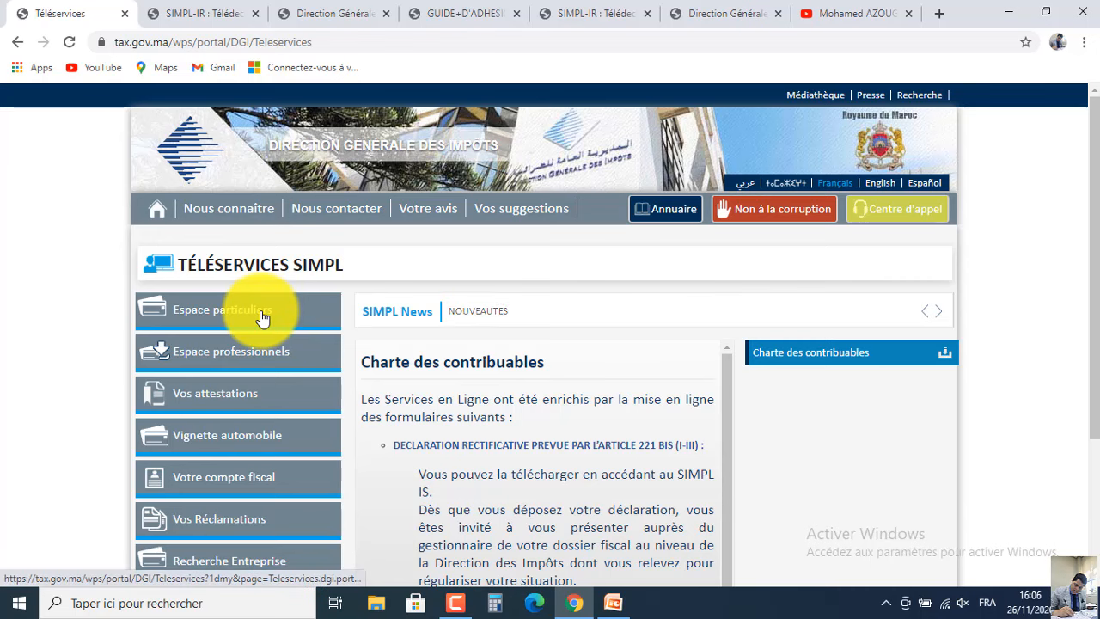
{"action": "left_click", "coordinate": [262, 318]}
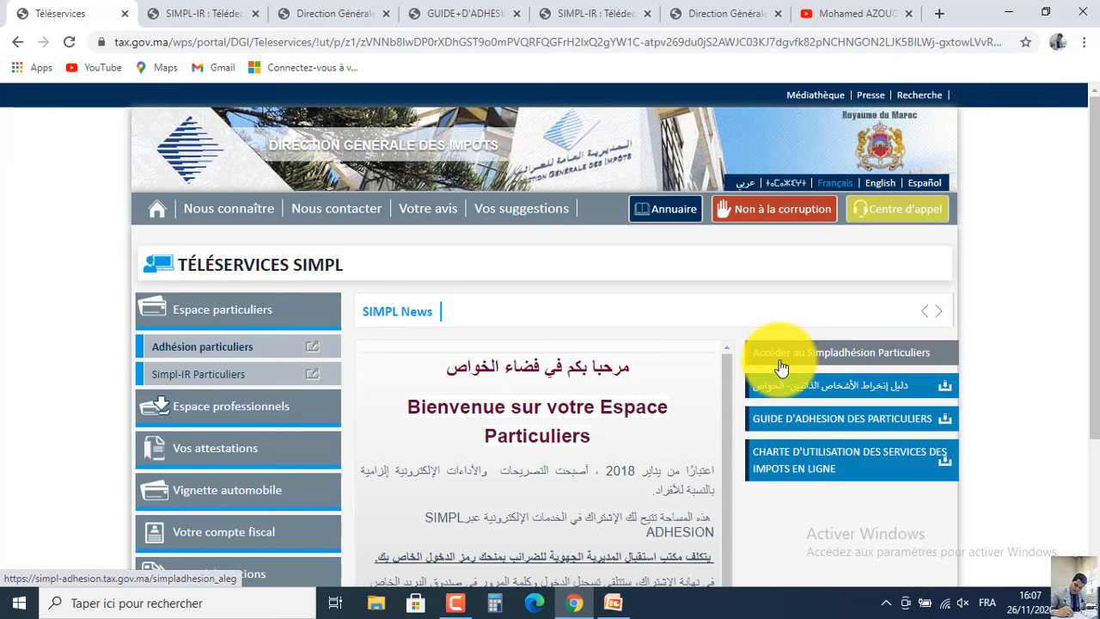
{"action": "left_click", "coordinate": [240, 355]}
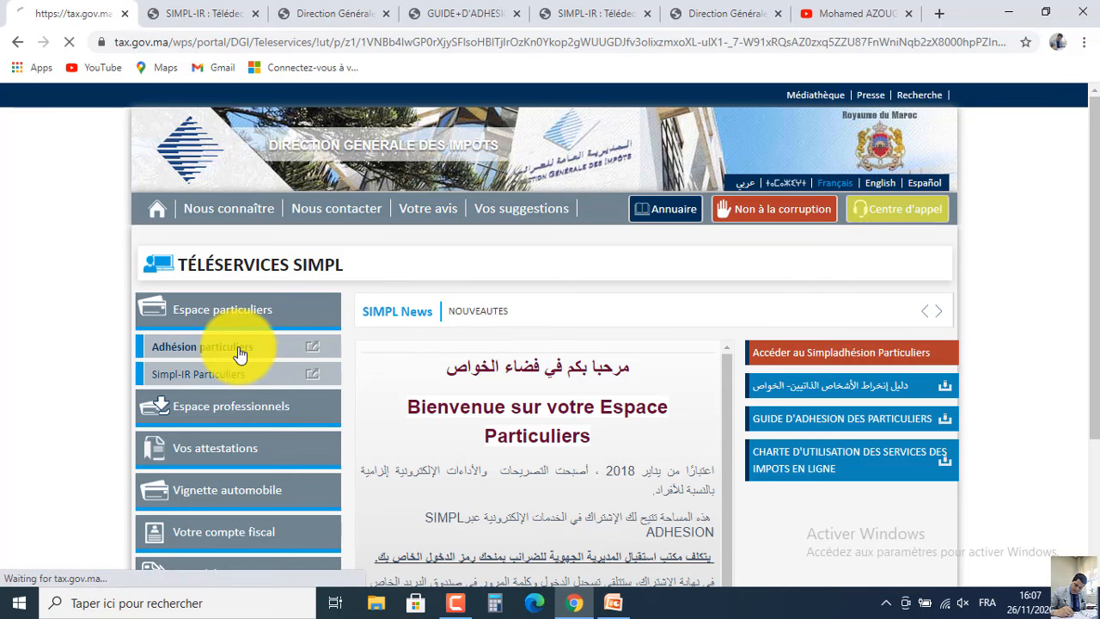
{"action": "left_click", "coordinate": [849, 362]}
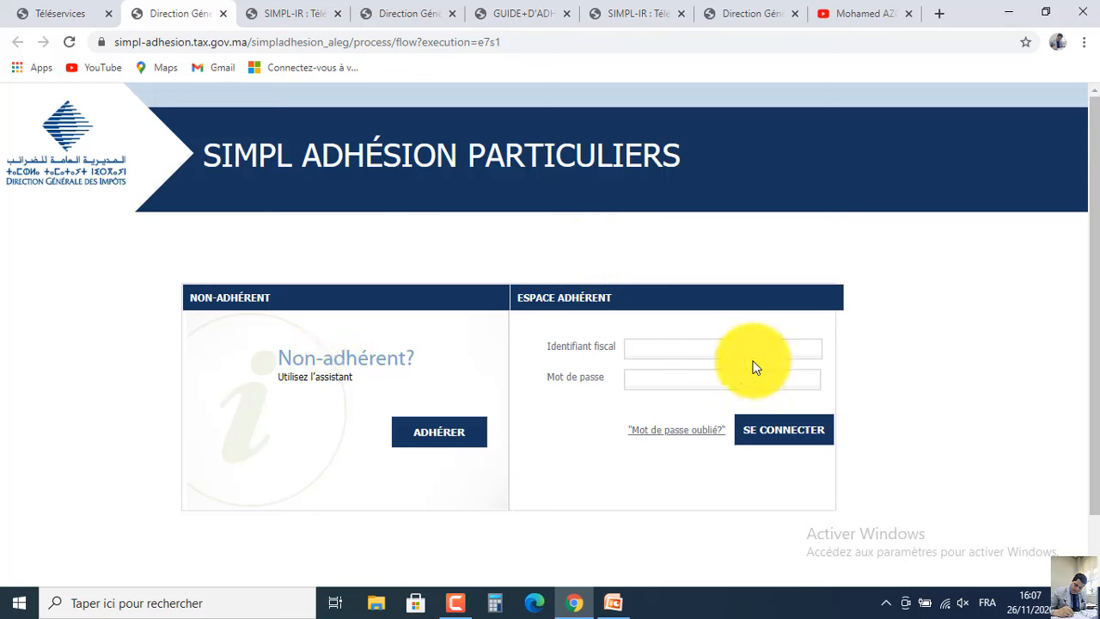
Start an ADHÉRER registration, focus the Identifiant fiscal and captcha fields, then open the GUIDE D'ADHESION PDF.
{"action": "left_click", "coordinate": [463, 432]}
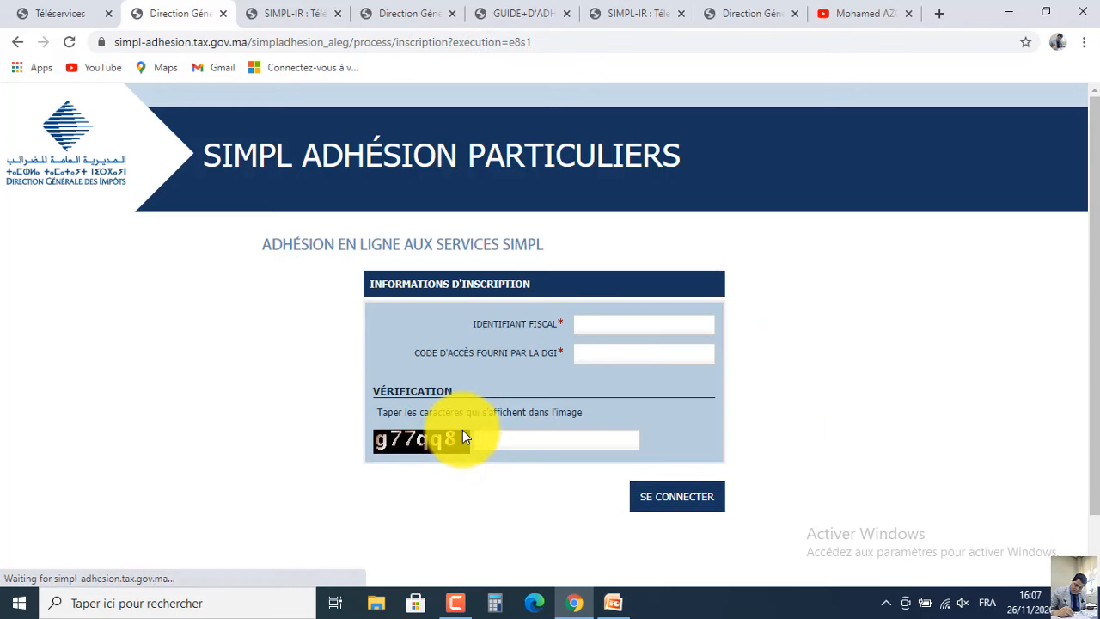
{"action": "left_click", "coordinate": [604, 323]}
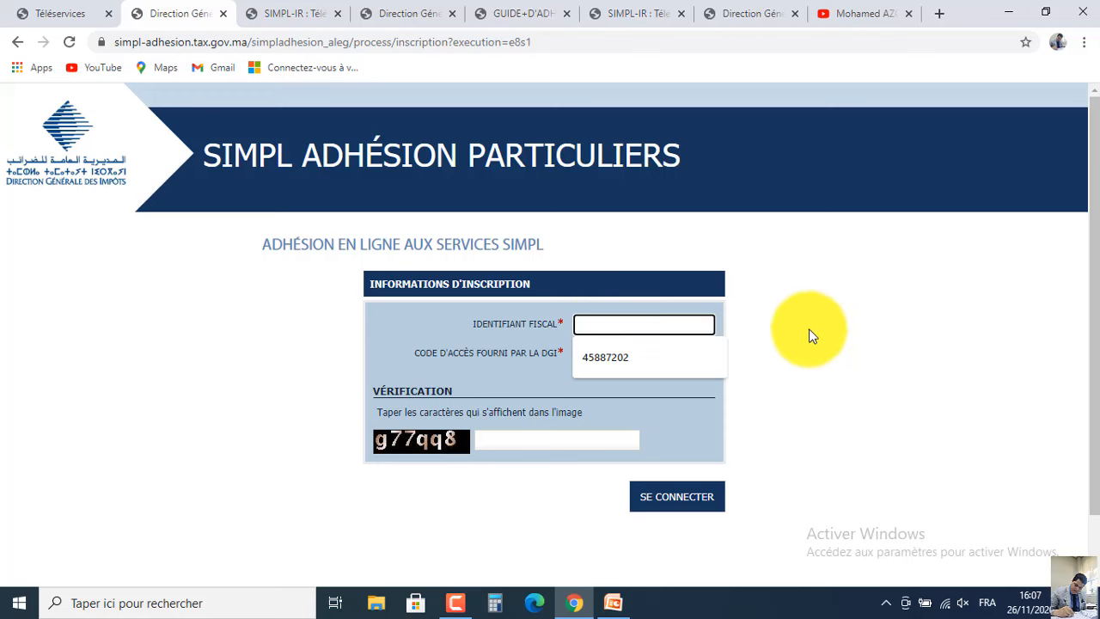
{"action": "left_click", "coordinate": [848, 348]}
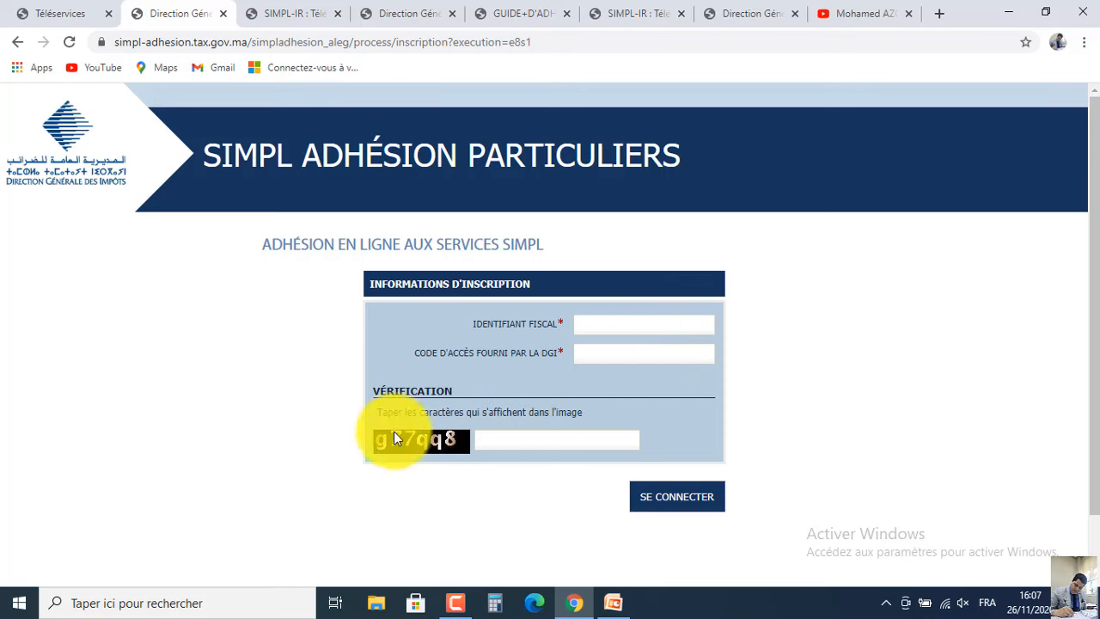
{"action": "left_click", "coordinate": [540, 443]}
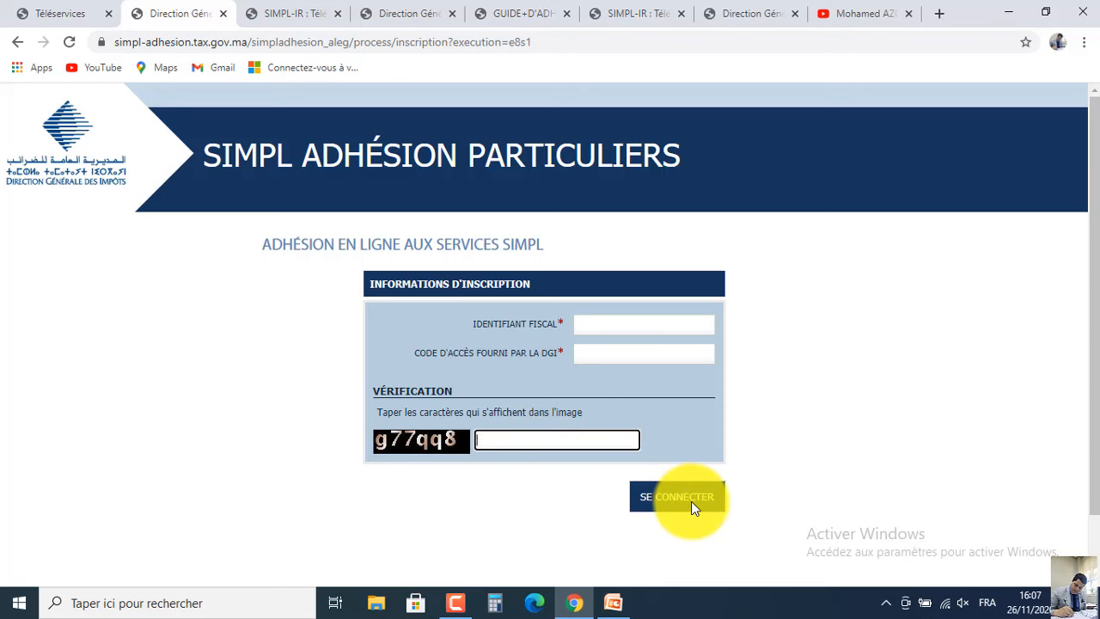
{"action": "left_click", "coordinate": [520, 10]}
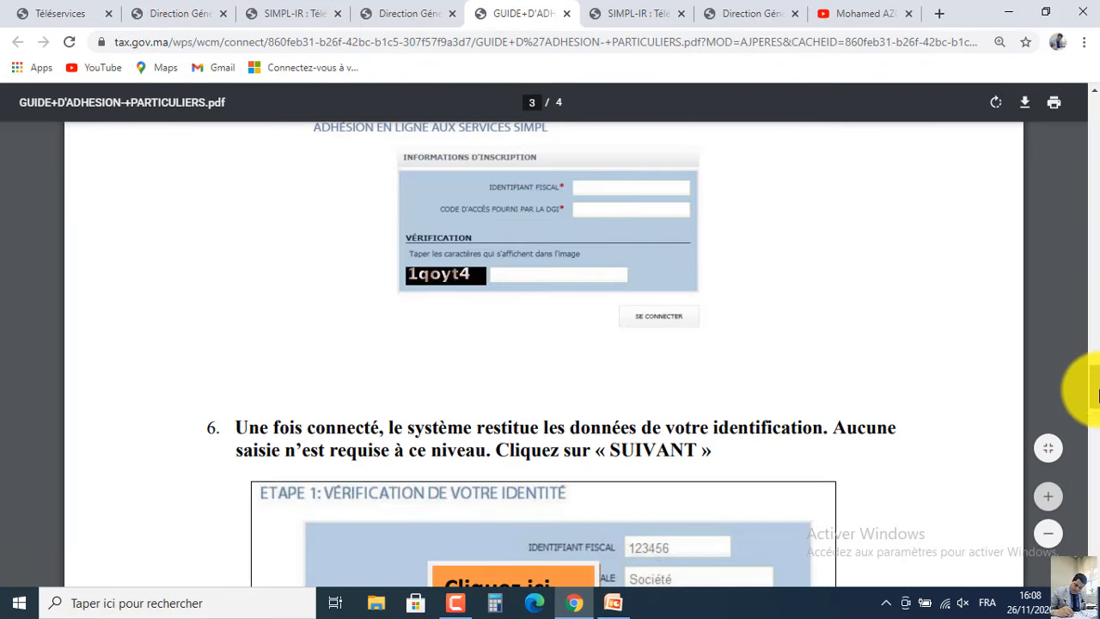
Scroll the guide through ÉTAPE 1 and ÉTAPE 2 on pages 3–4, then return to Téléservices.
{"action": "scroll", "coordinate": [1092, 404], "scroll_direction": "down", "scroll_amount": 3}
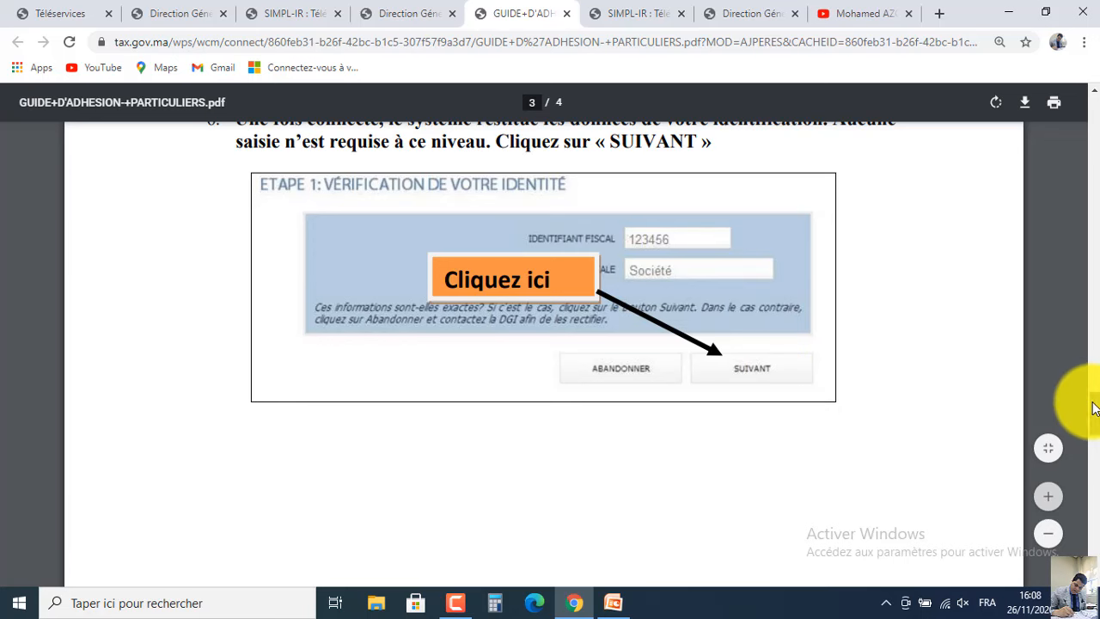
{"action": "scroll", "coordinate": [1098, 453], "scroll_direction": "down", "scroll_amount": 5}
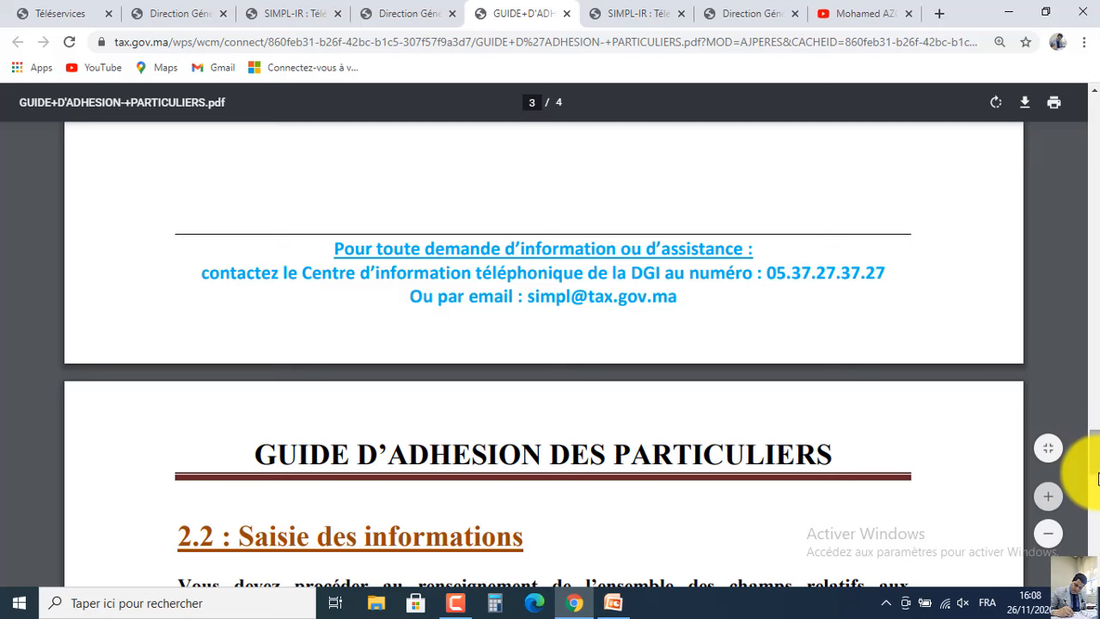
{"action": "scroll", "coordinate": [1098, 480], "scroll_direction": "down", "scroll_amount": 5}
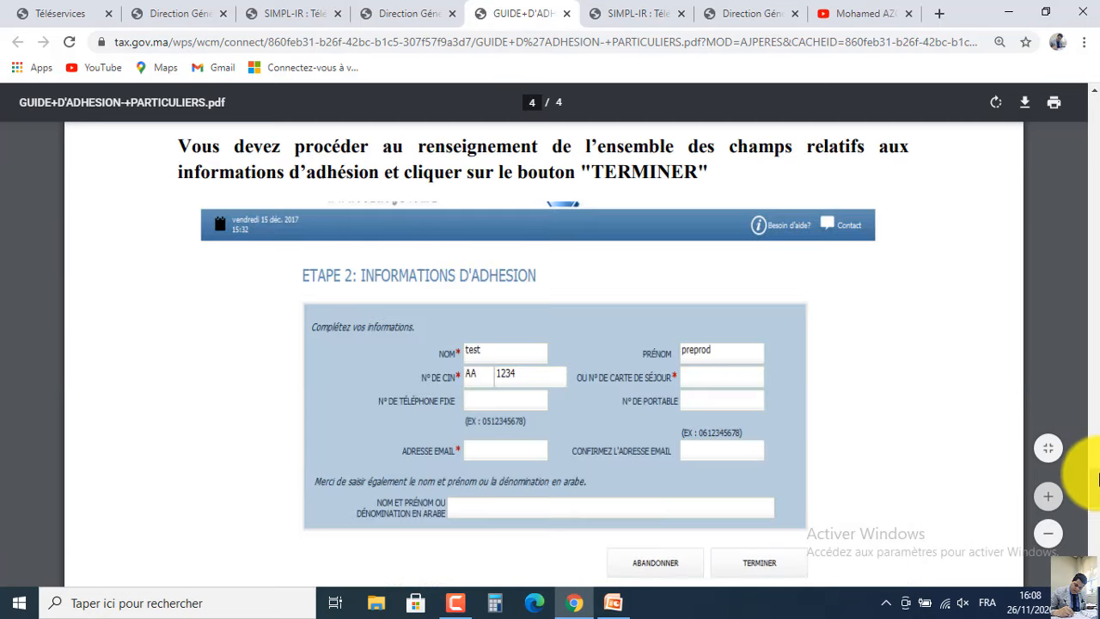
{"action": "scroll", "coordinate": [1098, 487], "scroll_direction": "down", "scroll_amount": 1}
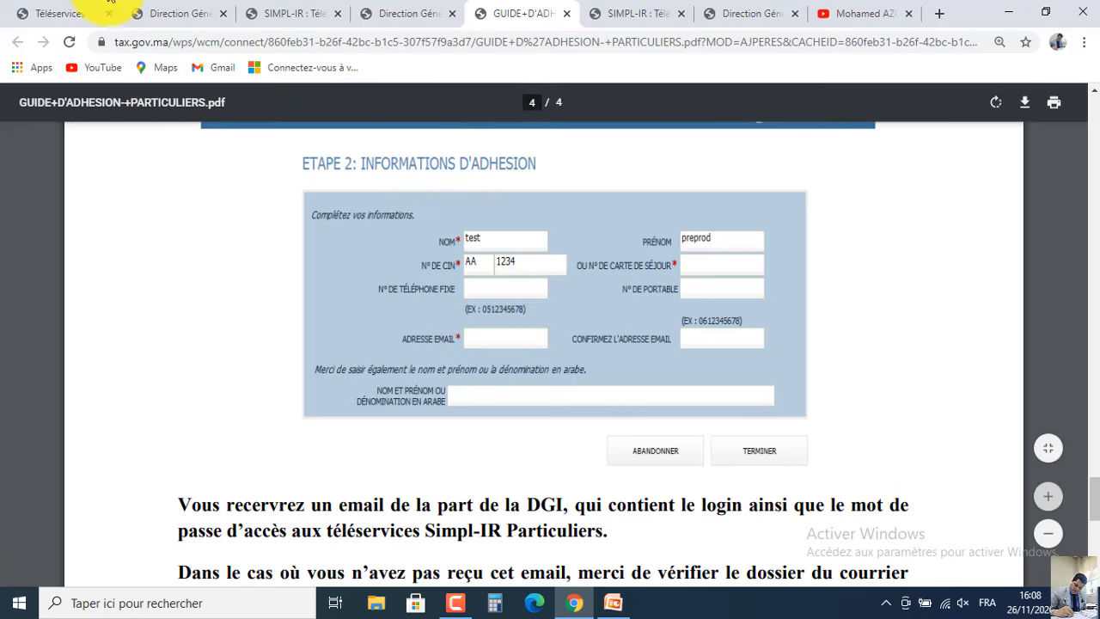
{"action": "left_click", "coordinate": [62, 11]}
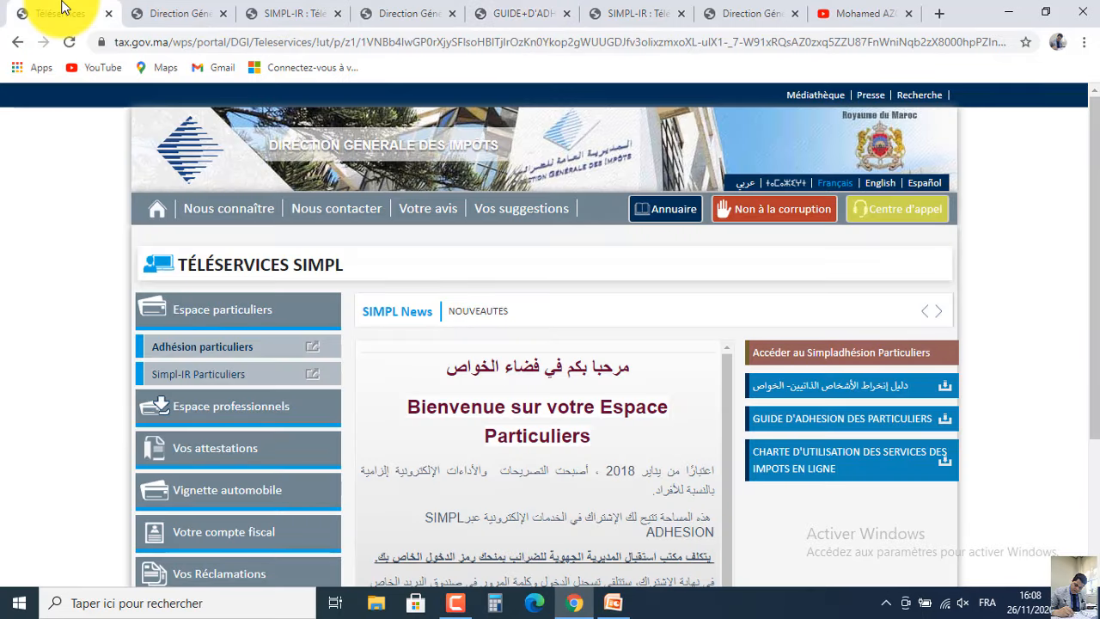
Open Espace particuliers > Simpl-IR Particuliers login page and try submitting CONNEXION.
{"action": "left_click", "coordinate": [217, 309]}
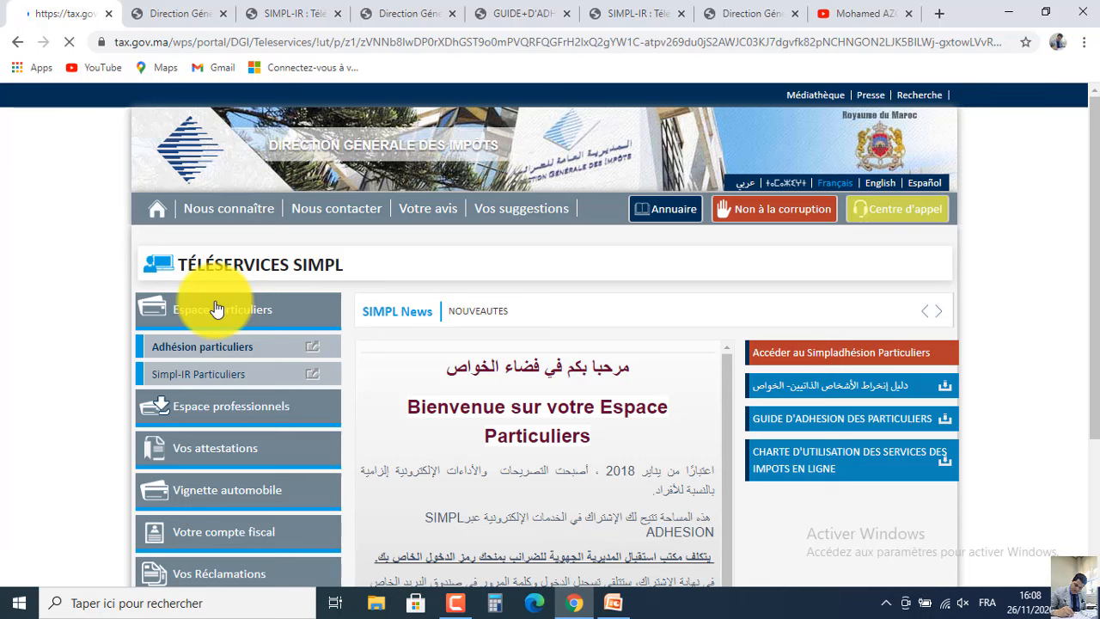
{"action": "left_click", "coordinate": [218, 384]}
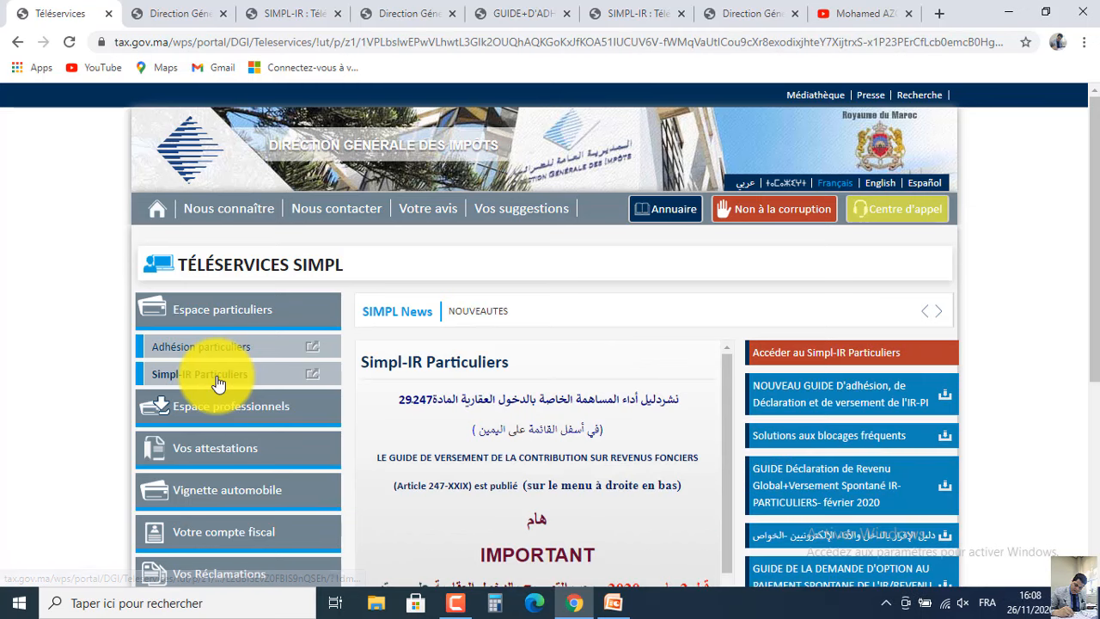
{"action": "left_click", "coordinate": [808, 359]}
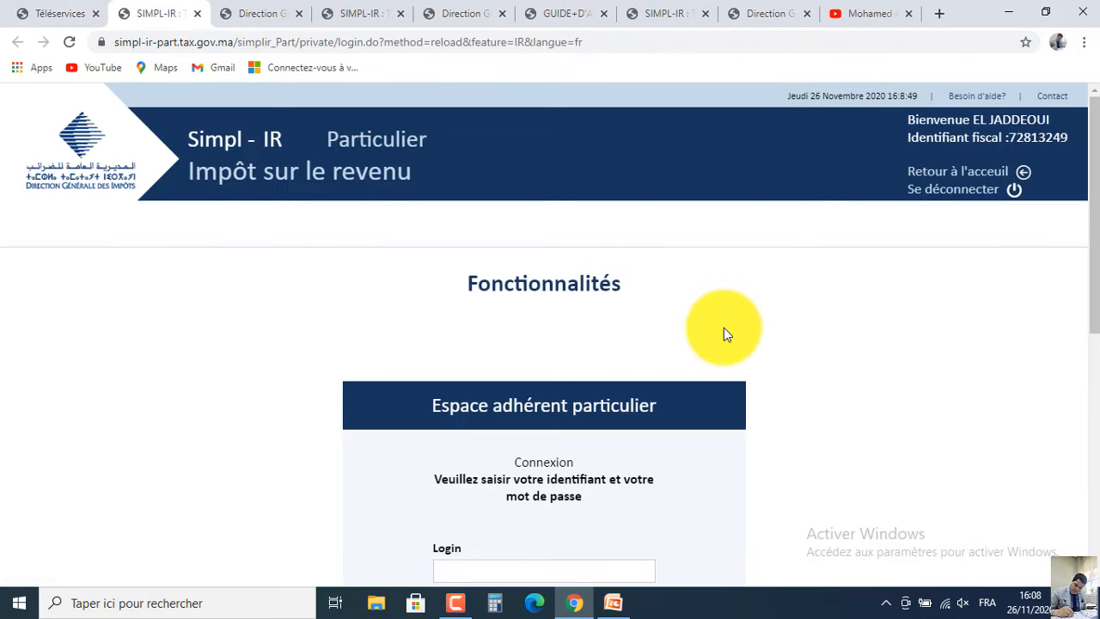
{"action": "left_click_drag", "start_coordinate": [1093, 199], "coordinate": [1094, 330]}
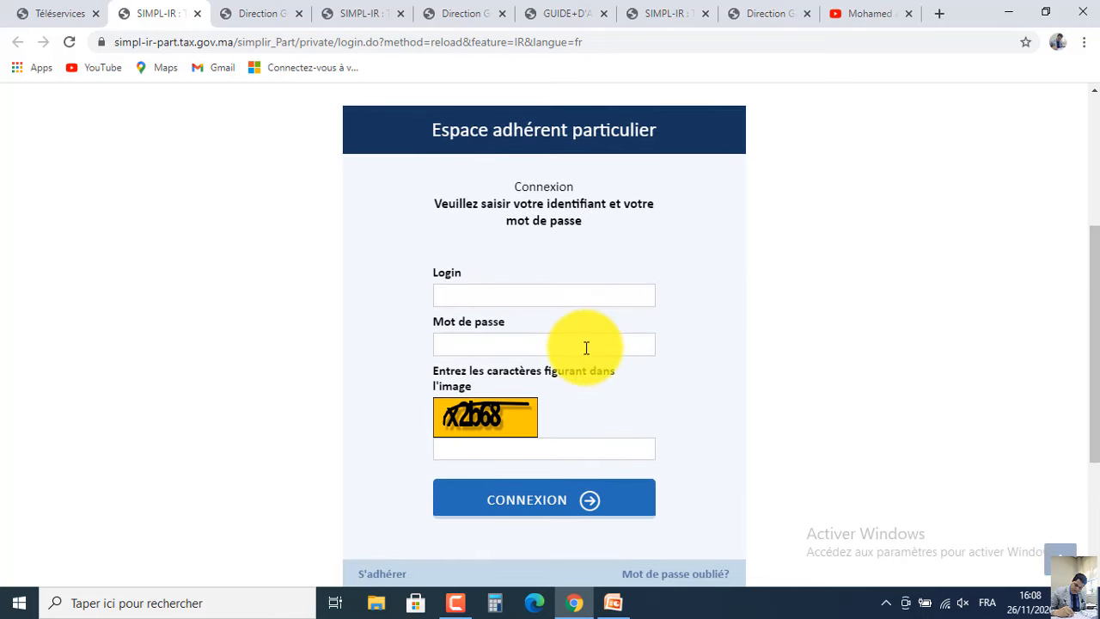
{"action": "left_click", "coordinate": [551, 501]}
Switch to the already logged-in Simpl-IR tab and scroll its Fonctionnalités page.
{"action": "left_click", "coordinate": [377, 9]}
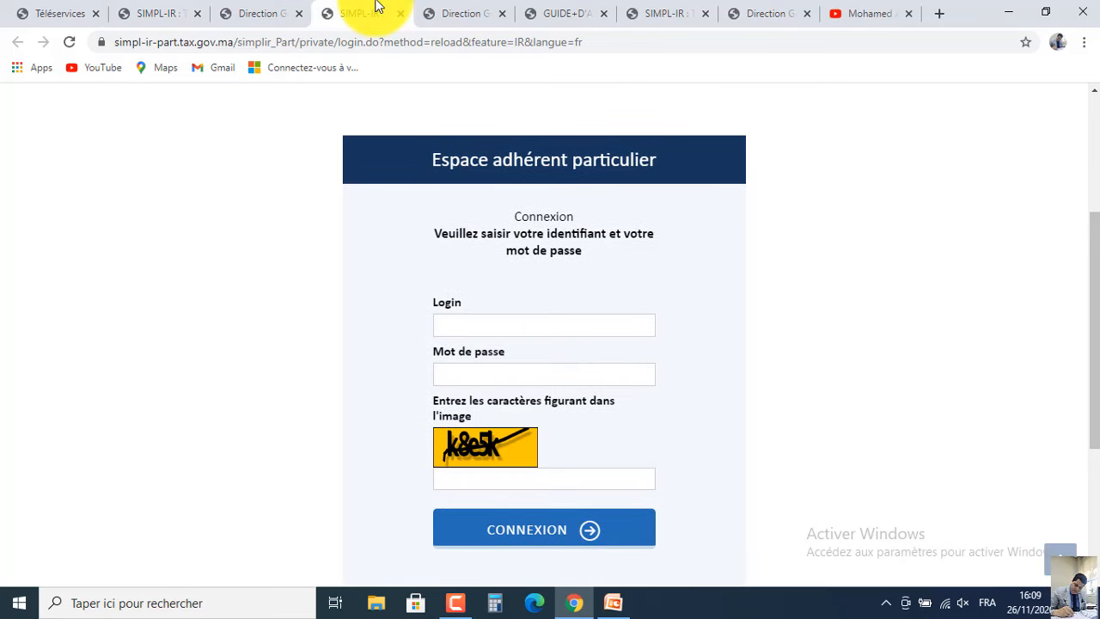
{"action": "left_click", "coordinate": [486, 9]}
{"action": "left_click", "coordinate": [681, 8]}
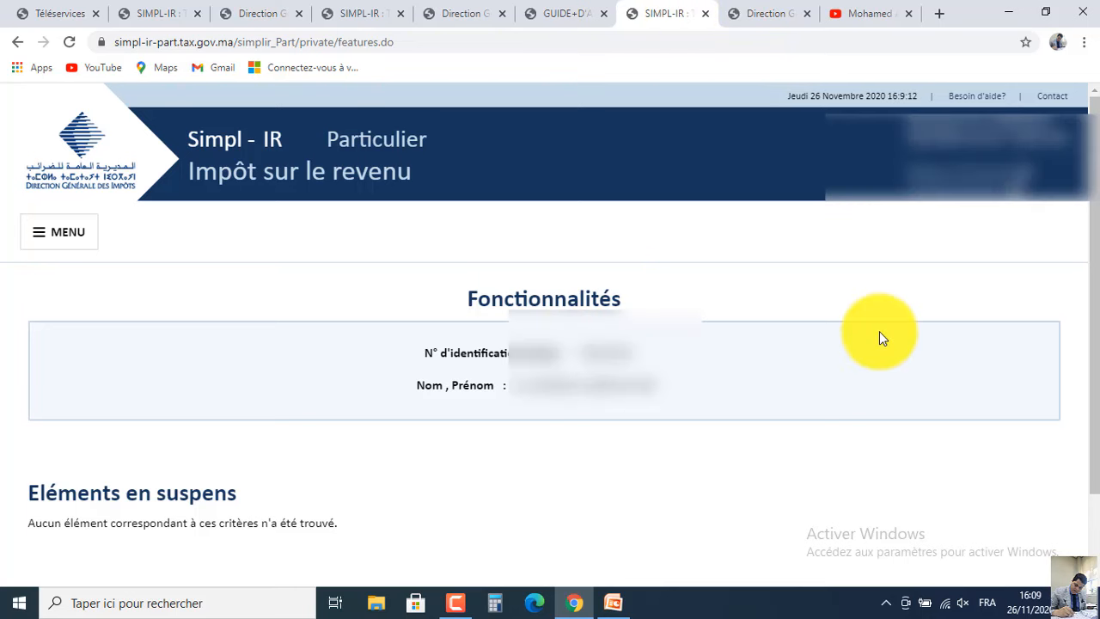
{"action": "scroll", "coordinate": [1088, 211], "scroll_direction": "down", "scroll_amount": 1}
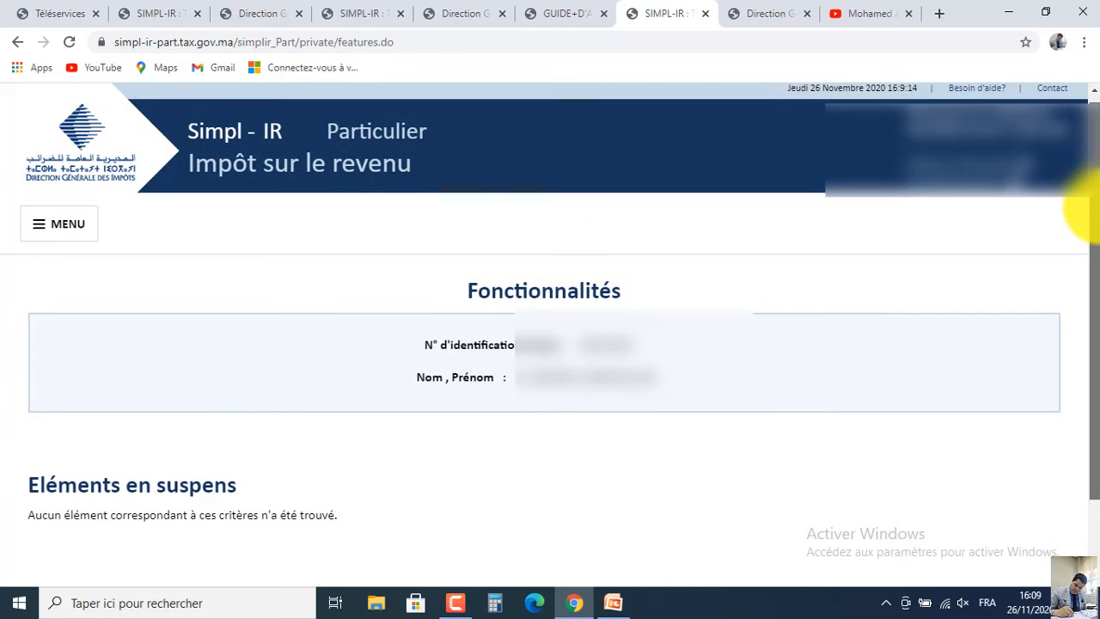
{"action": "scroll", "coordinate": [1088, 210], "scroll_direction": "down", "scroll_amount": 1}
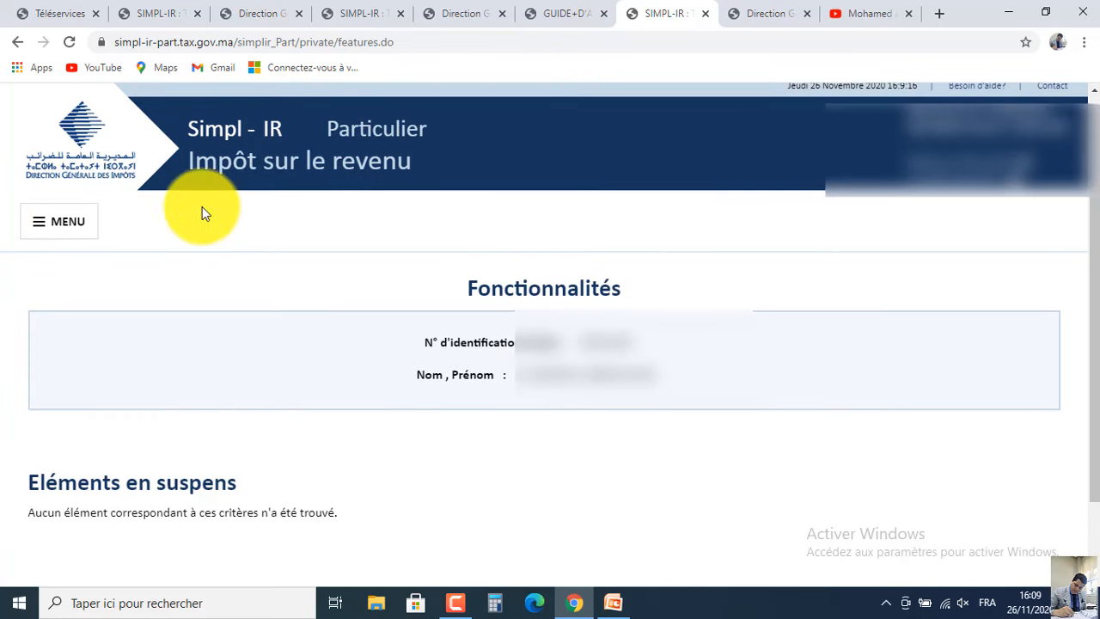
Open Télédéclaration > Déclaration et versement des profits immobiliers, minimizing the PowerPoint case study to return there.
{"action": "left_click", "coordinate": [53, 223]}
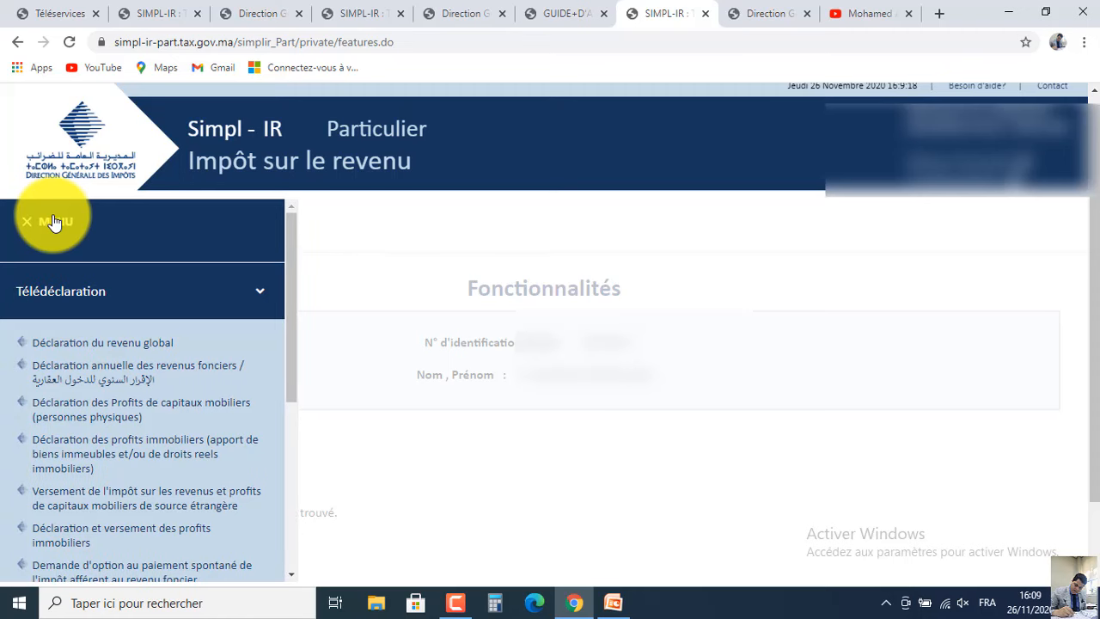
{"action": "left_click", "coordinate": [168, 296]}
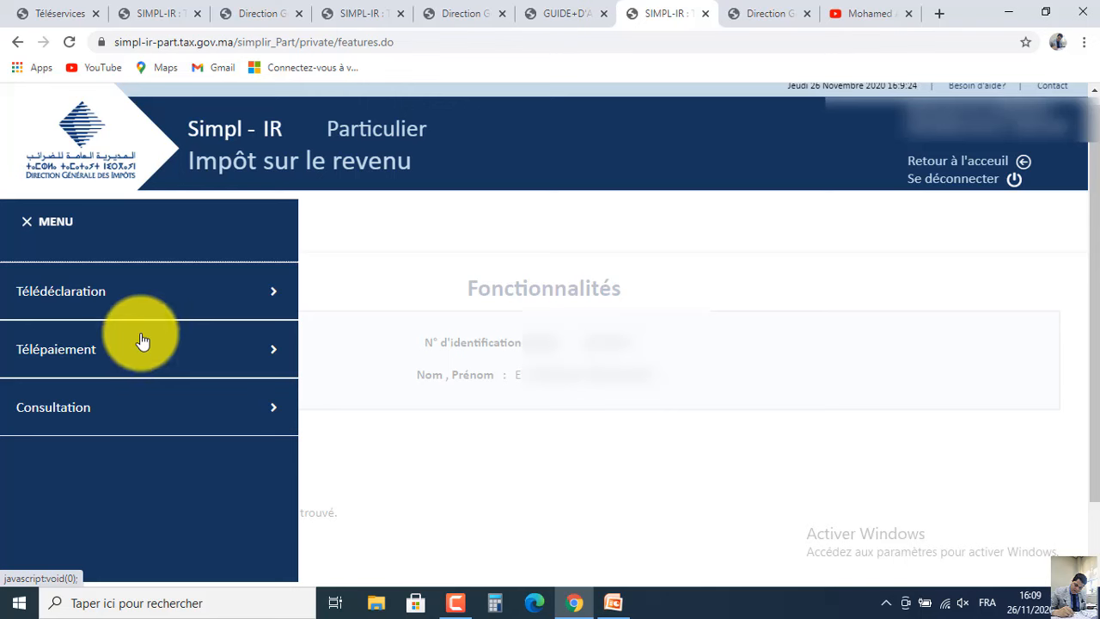
{"action": "left_click", "coordinate": [144, 307]}
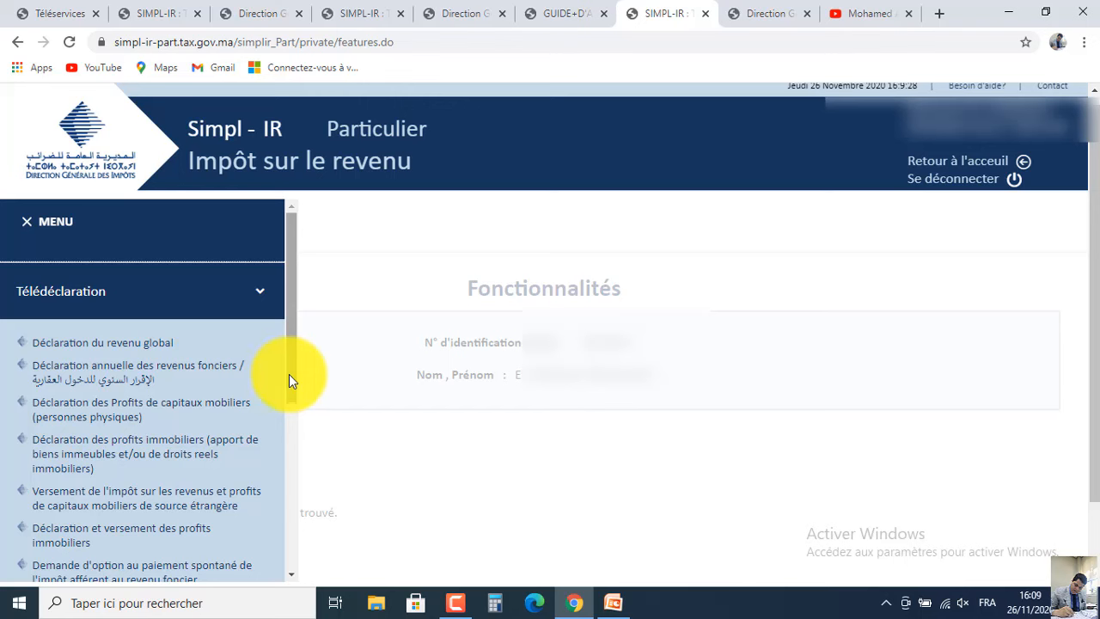
{"action": "left_click_drag", "start_coordinate": [289, 385], "coordinate": [288, 403]}
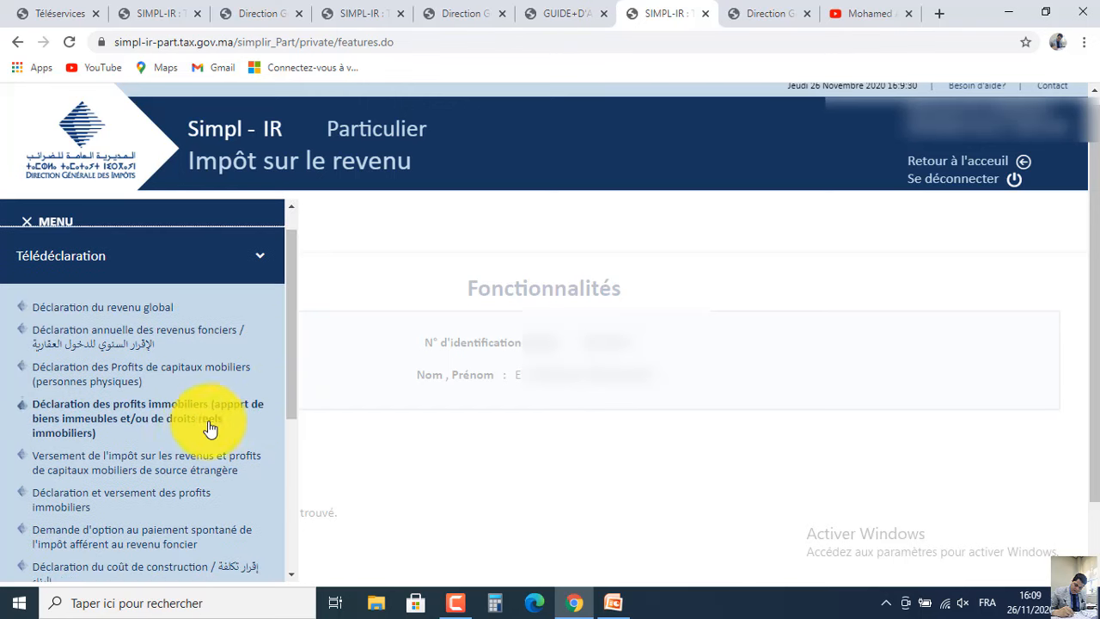
{"action": "left_click", "coordinate": [143, 507]}
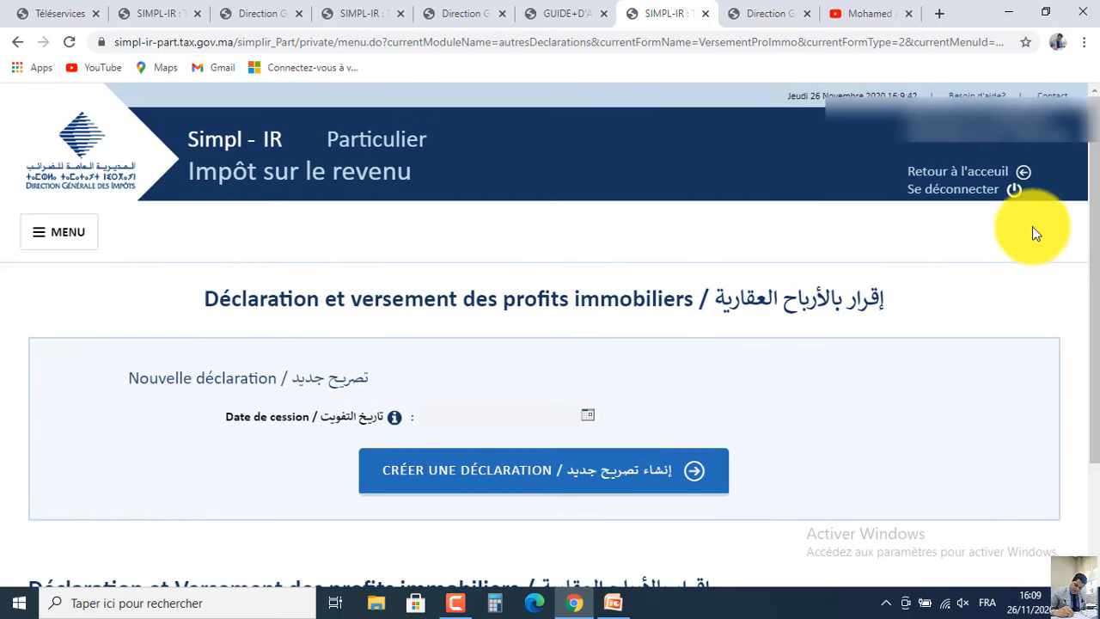
{"action": "scroll", "coordinate": [1088, 242], "scroll_direction": "down", "scroll_amount": 1}
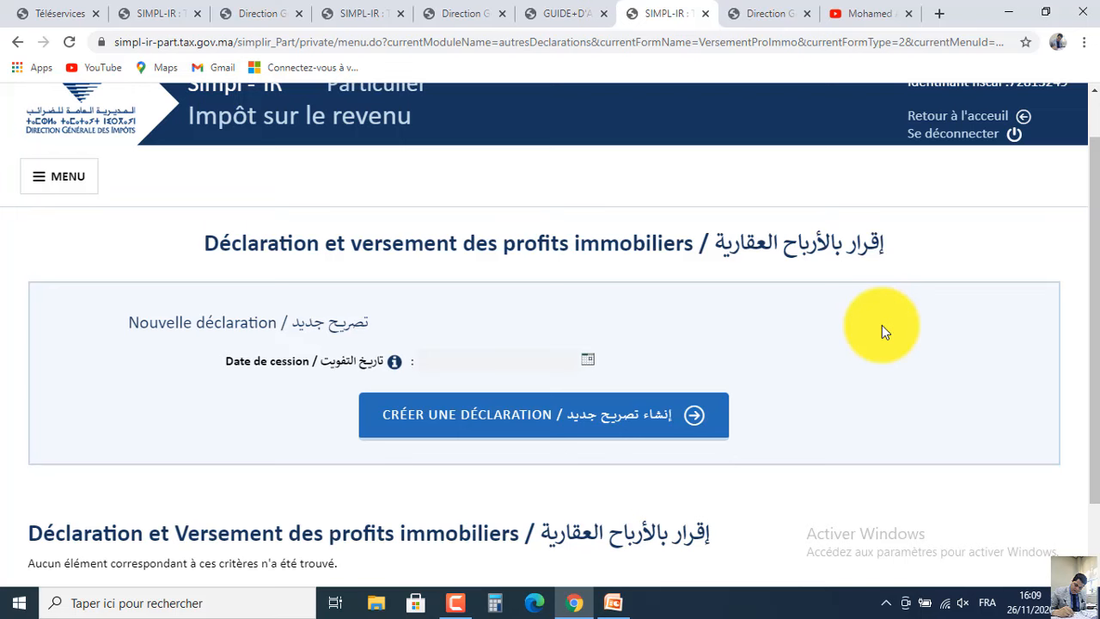
{"action": "left_click", "coordinate": [622, 606]}
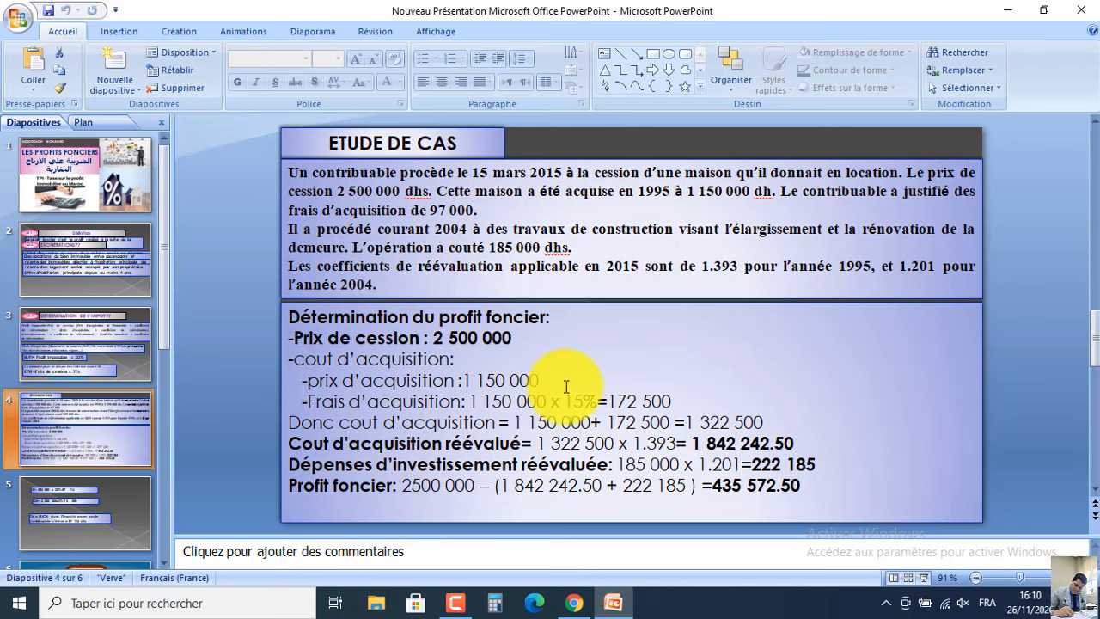
{"action": "left_click", "coordinate": [614, 605]}
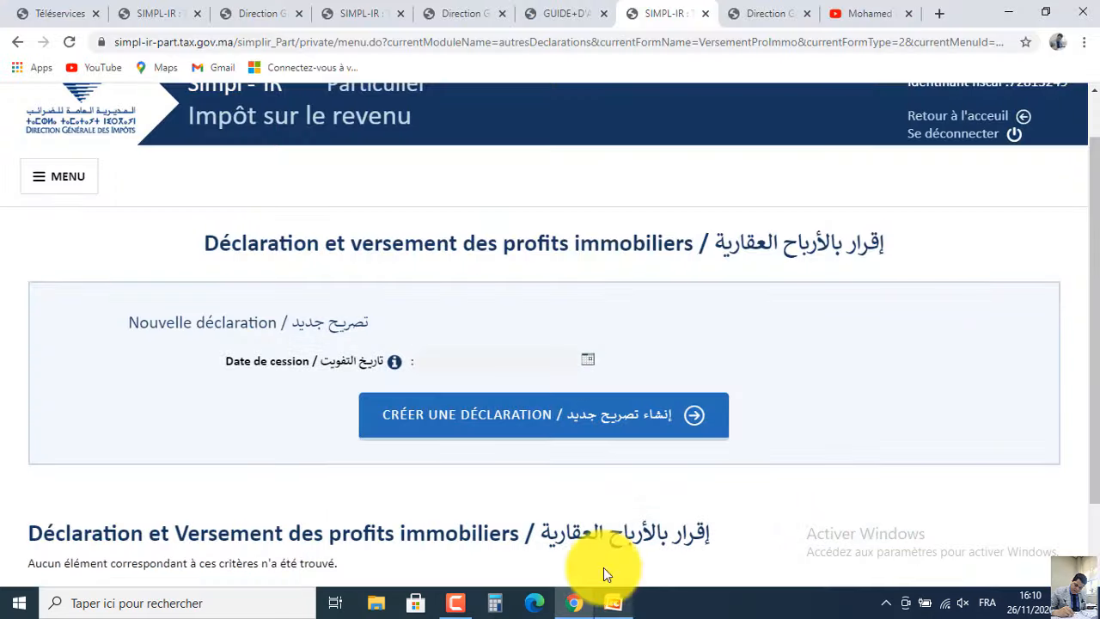
Pick 15 March 2015 as the Date de cession in the calendar and create the declaration.
{"action": "left_click", "coordinate": [589, 361]}
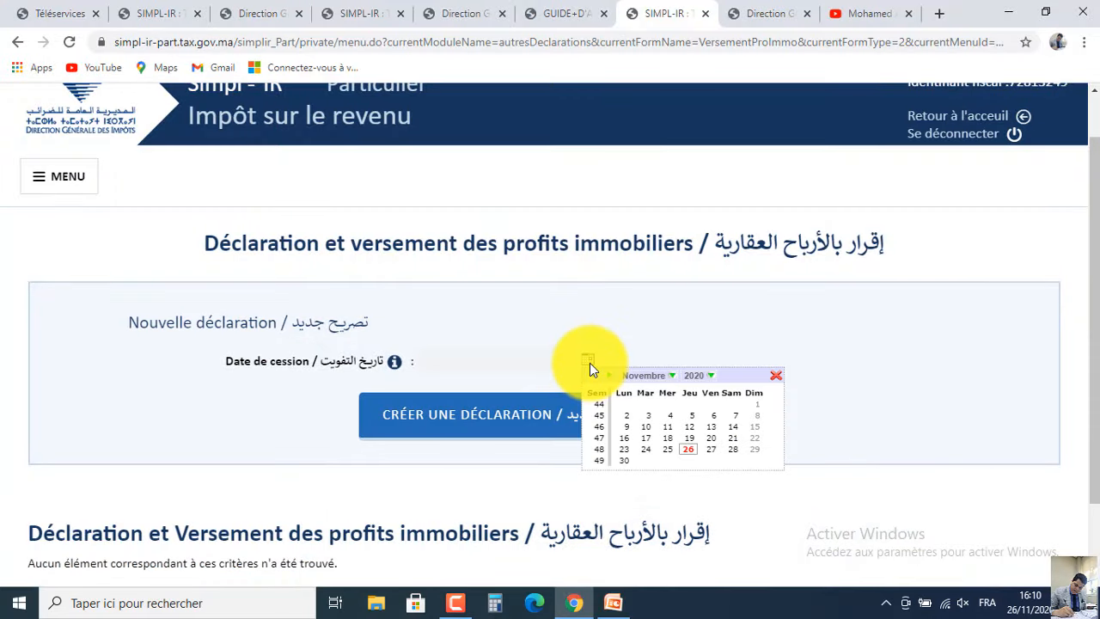
{"action": "left_click", "coordinate": [701, 382]}
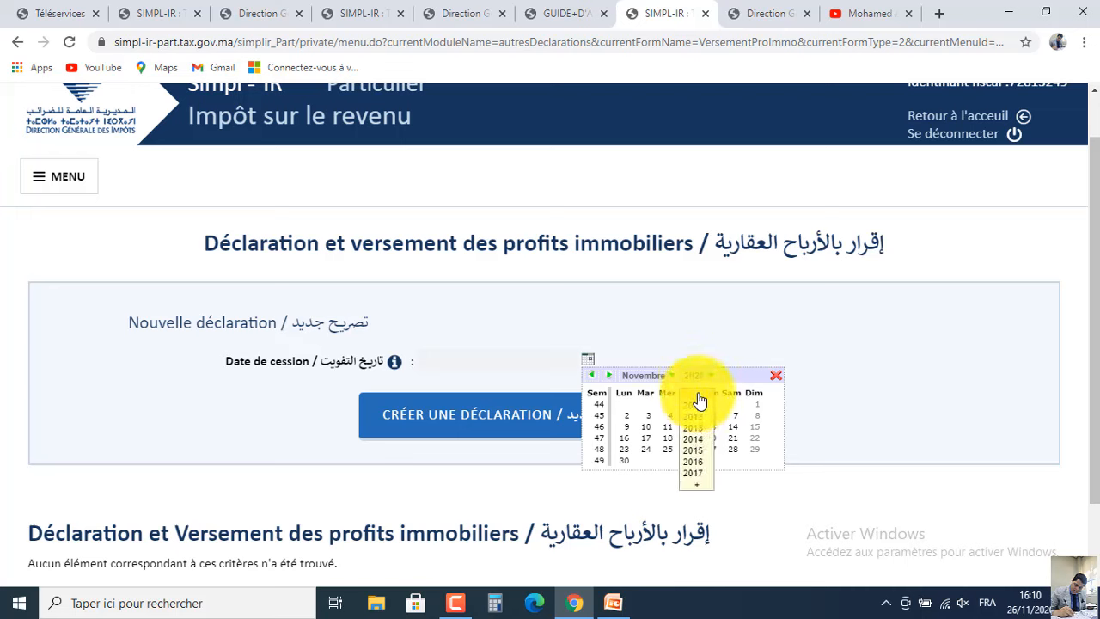
{"action": "left_click", "coordinate": [697, 455]}
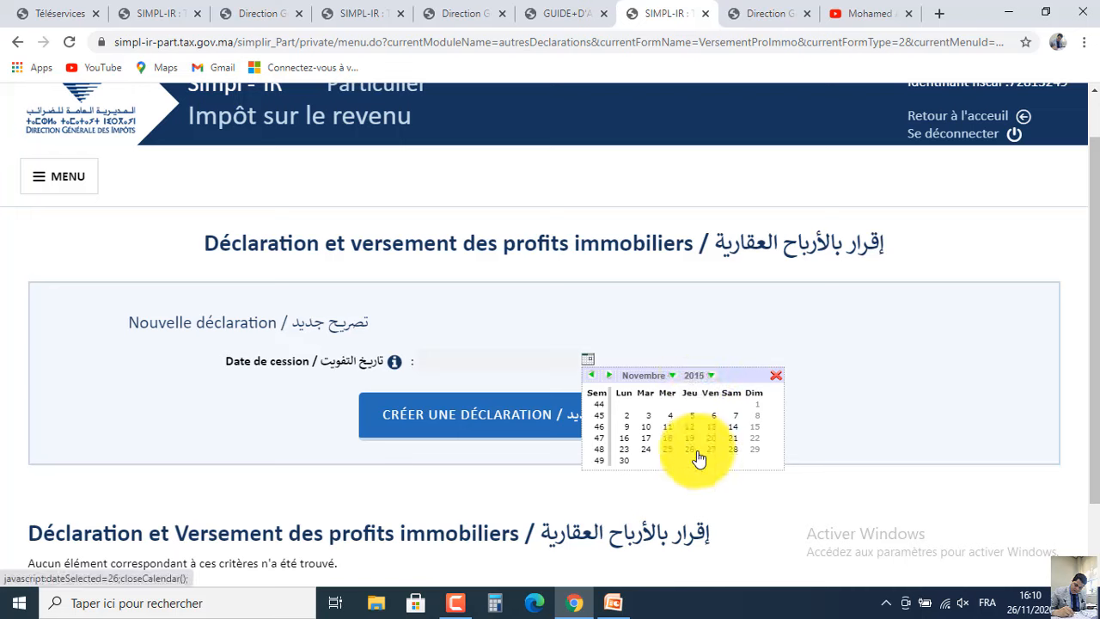
{"action": "left_click", "coordinate": [649, 378]}
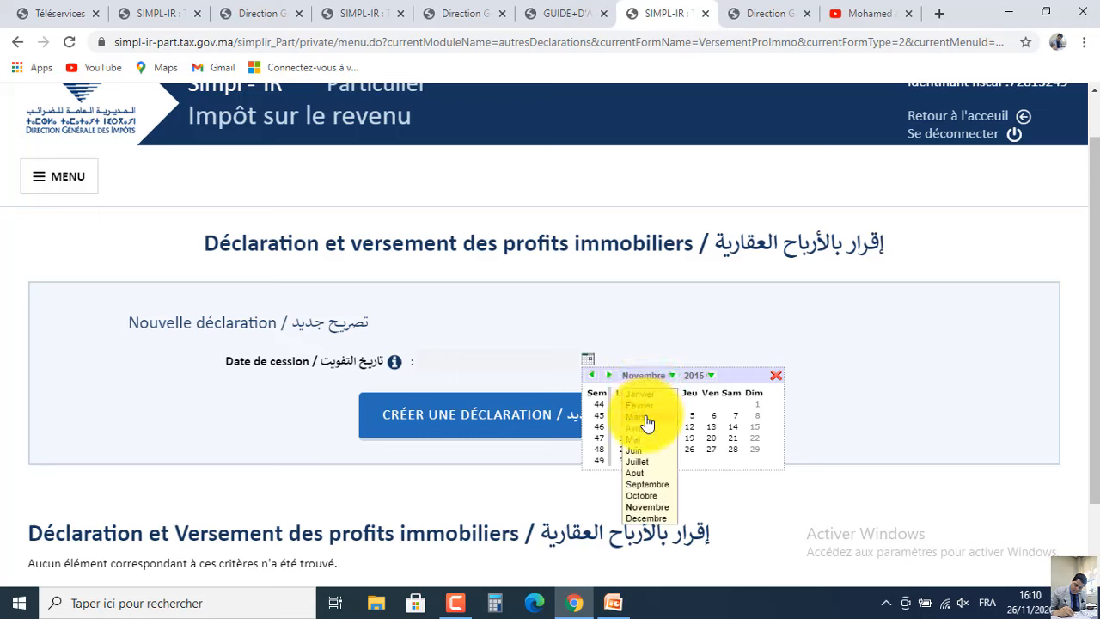
{"action": "left_click", "coordinate": [646, 417]}
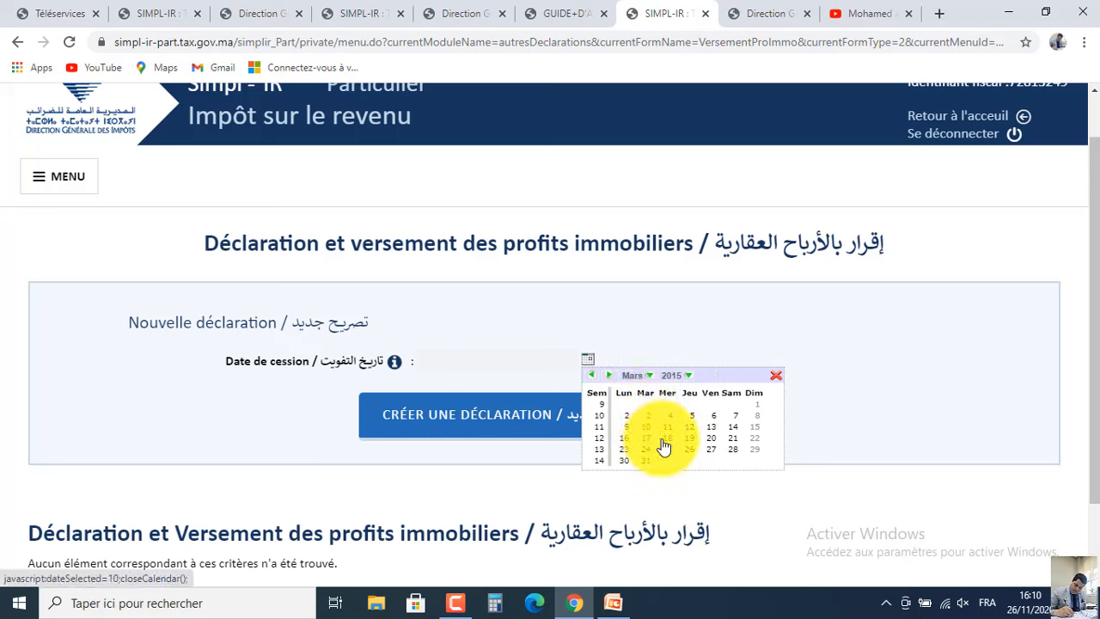
{"action": "left_click", "coordinate": [754, 427]}
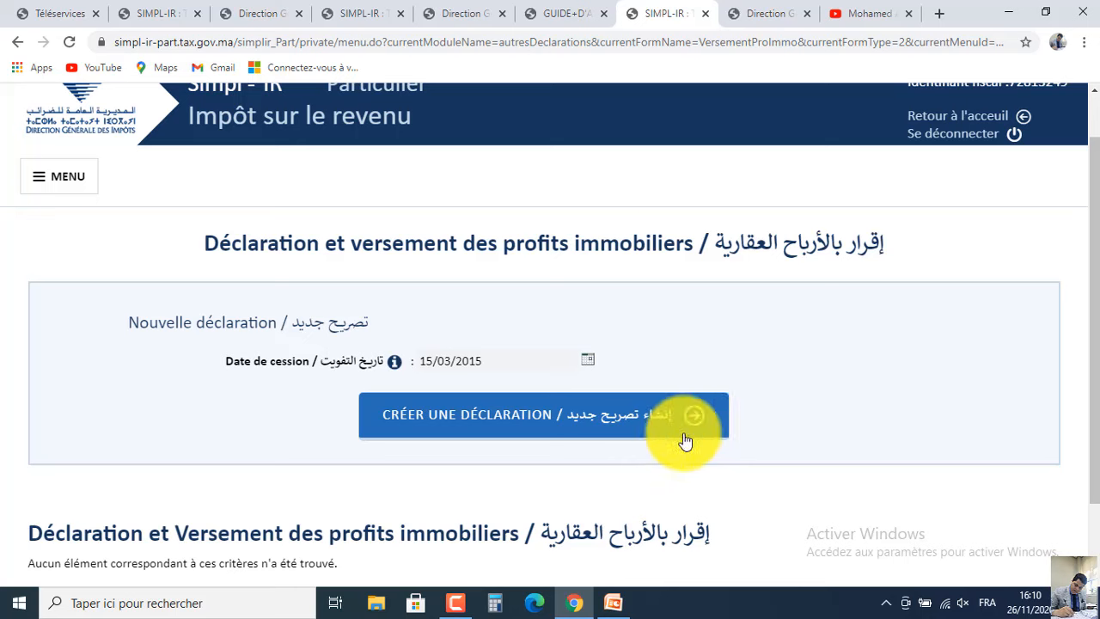
{"action": "left_click", "coordinate": [557, 418]}
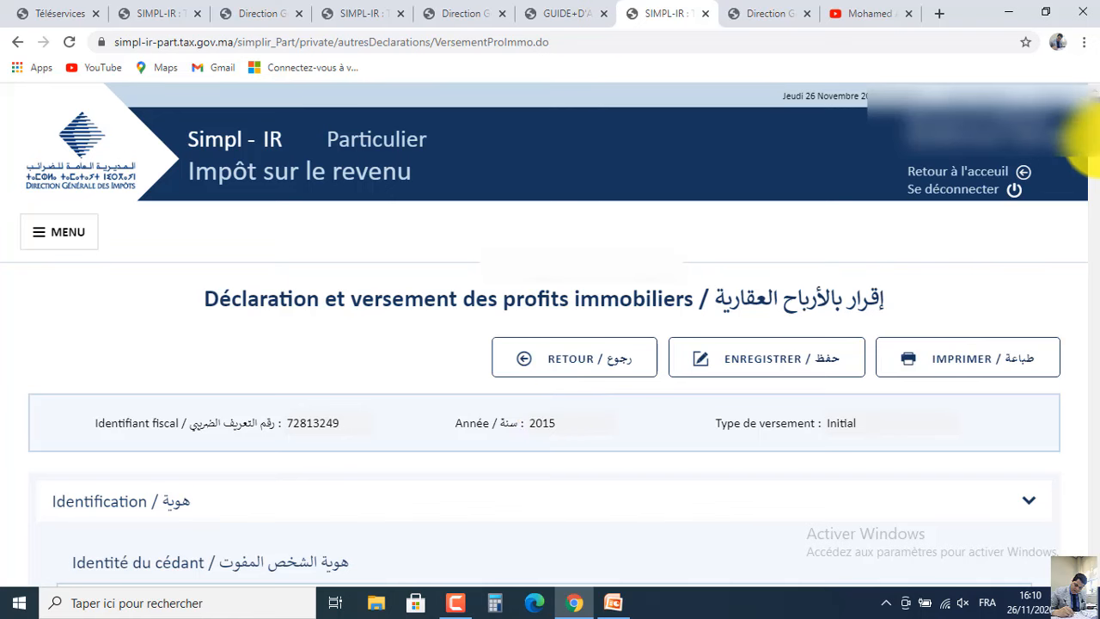
Fill the seller's Adresse déclarée from a saved suggestion.
{"action": "scroll", "coordinate": [1085, 176], "scroll_direction": "down", "scroll_amount": 4}
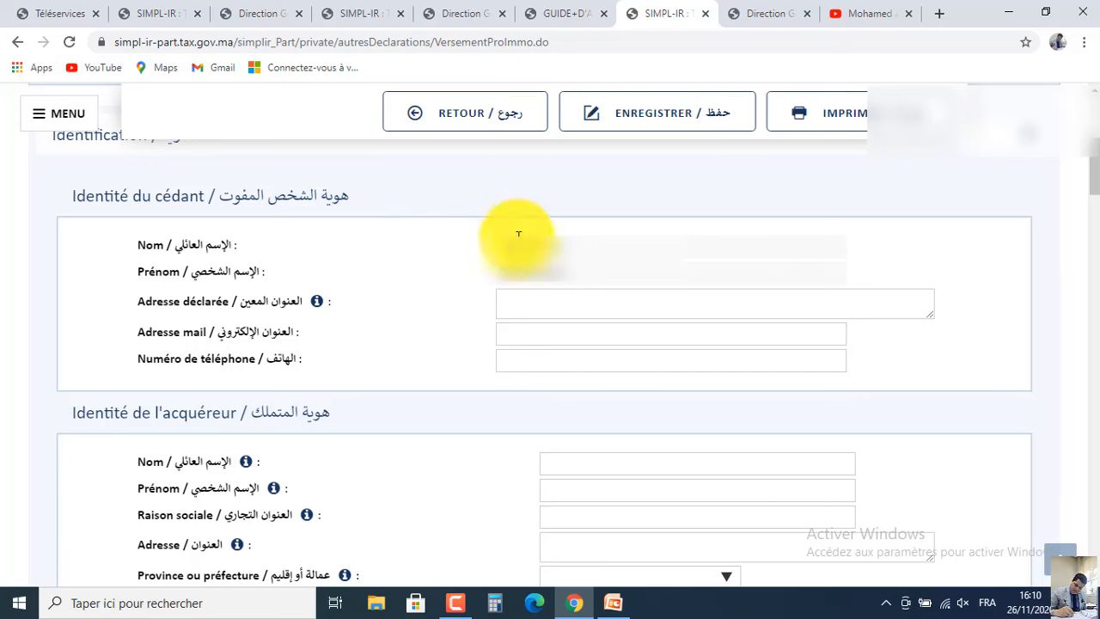
{"action": "left_click", "coordinate": [540, 297]}
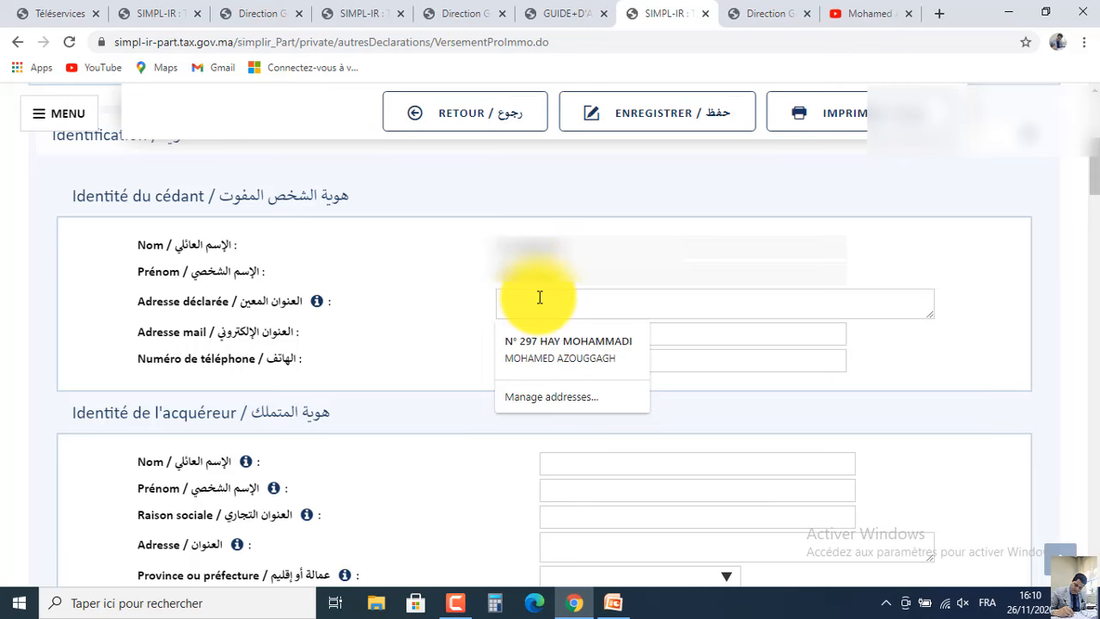
{"action": "left_click", "coordinate": [538, 352]}
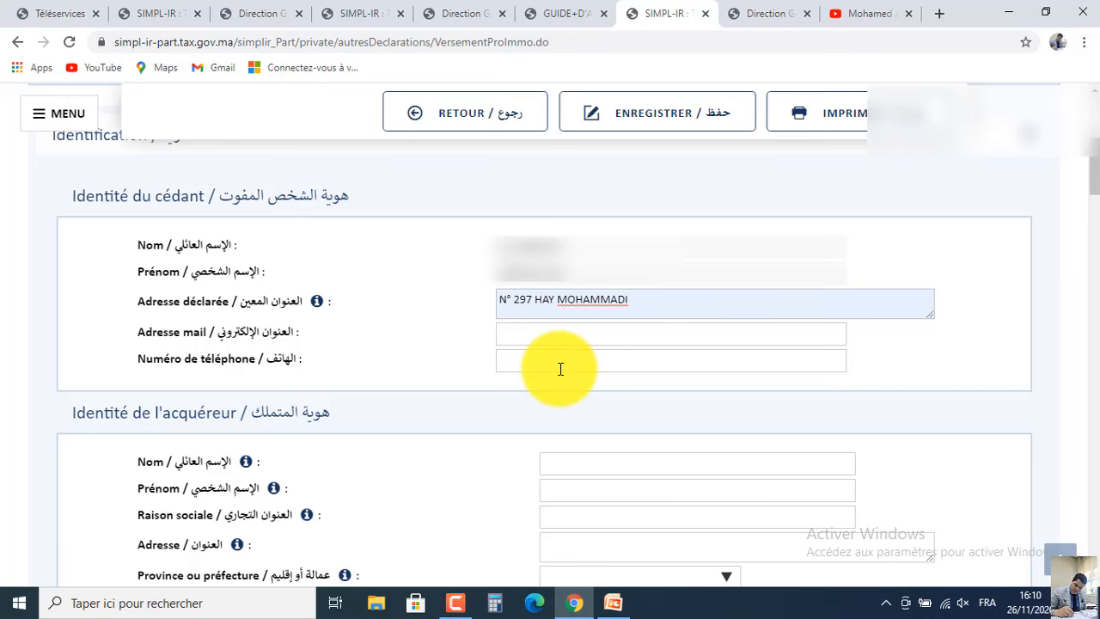
{"action": "scroll", "coordinate": [1085, 138], "scroll_direction": "down", "scroll_amount": 2}
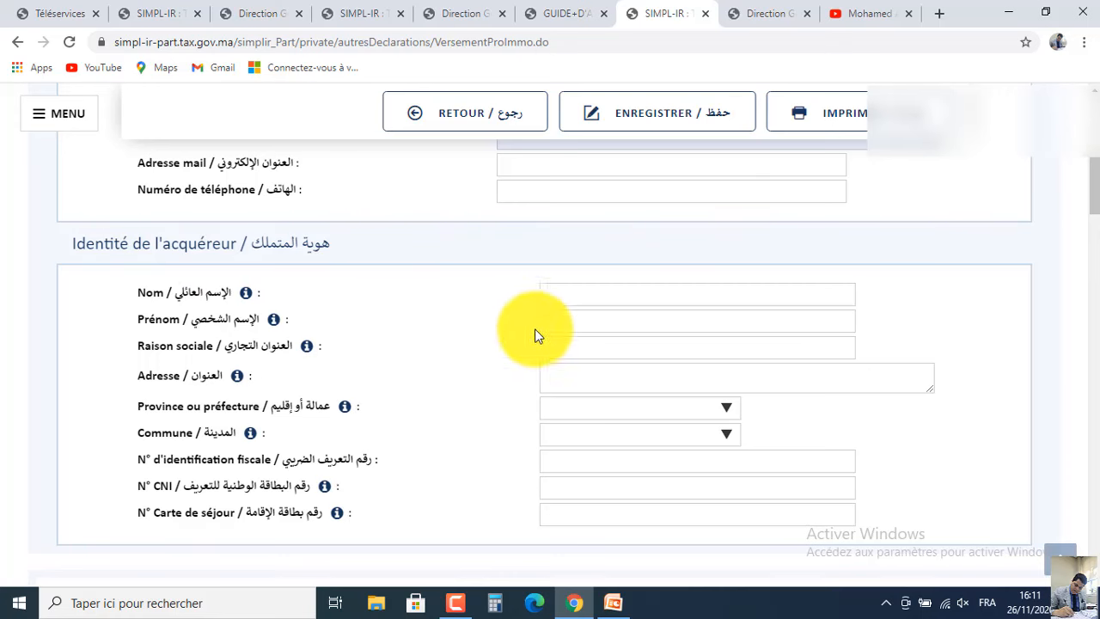
Enter the buyer's family name and first name, and autofill the buyer's address.
{"action": "left_click", "coordinate": [578, 292]}
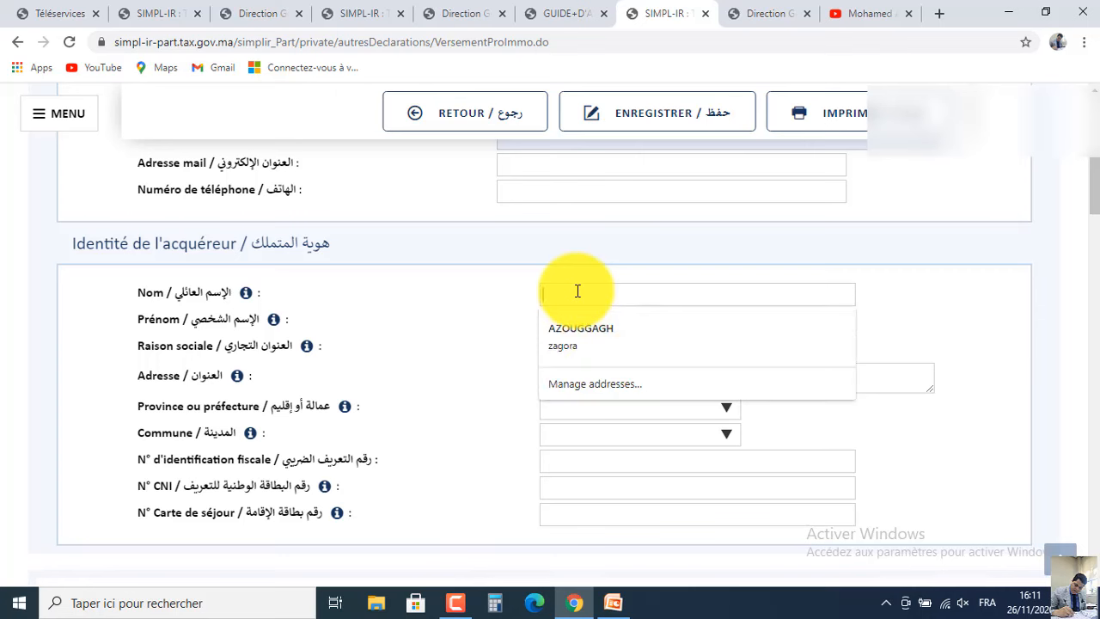
{"action": "type", "text": "m"}
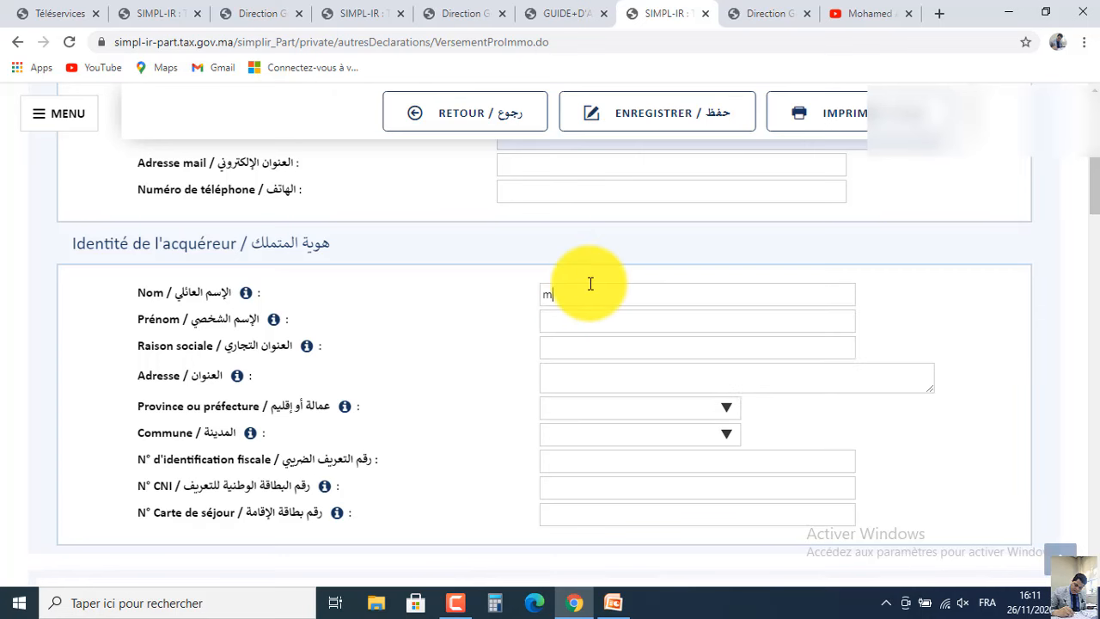
{"action": "type", "text": "ohf"}
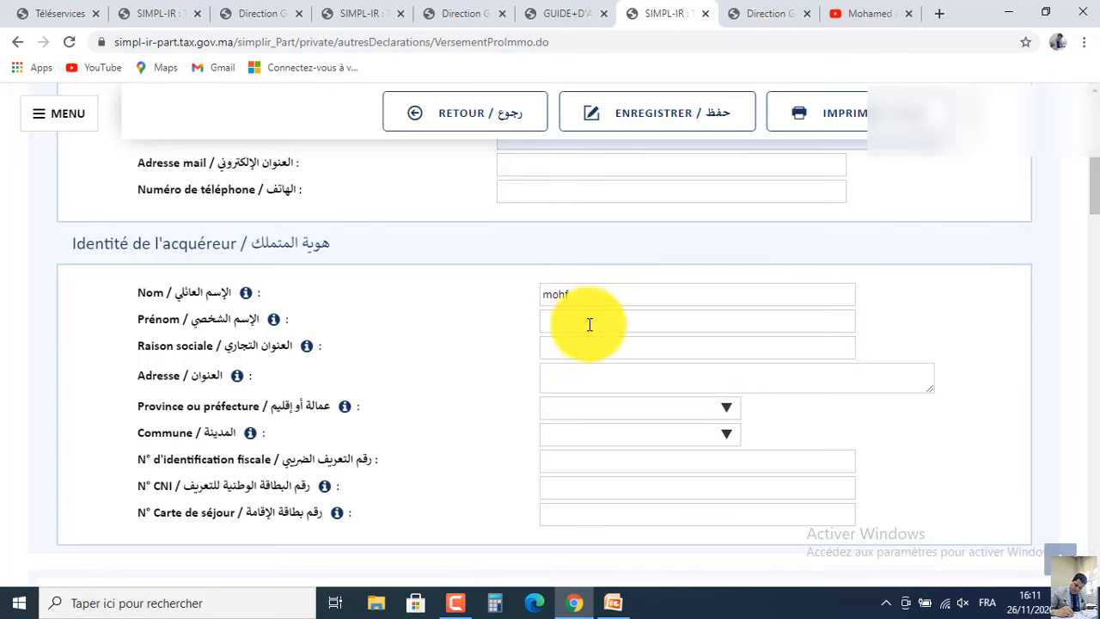
{"action": "left_click", "coordinate": [590, 324]}
{"action": "type", "text": "moh"}
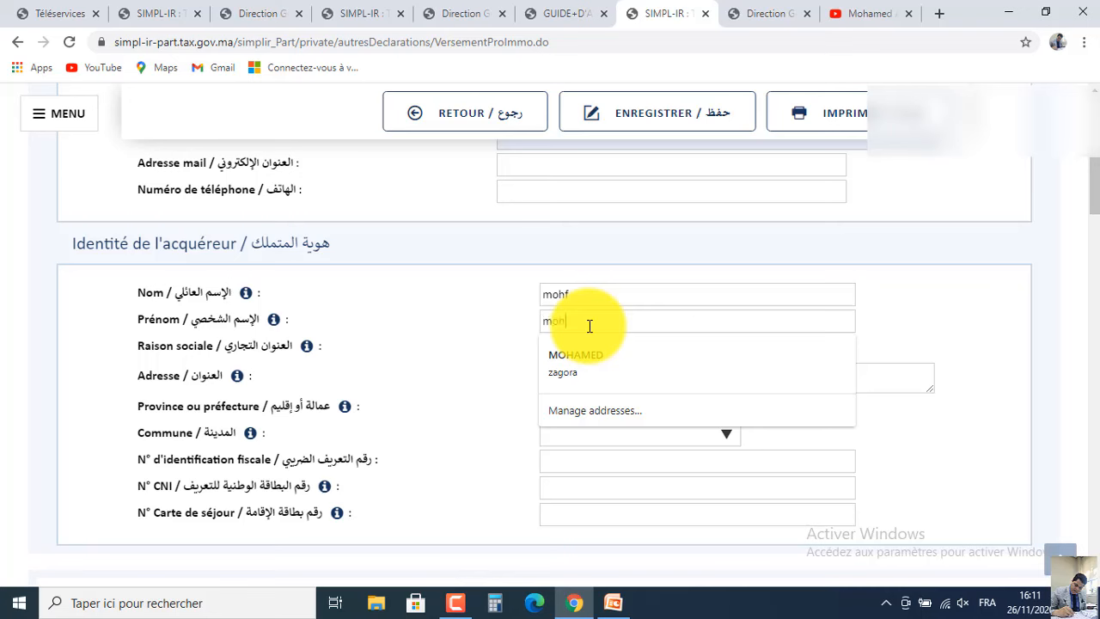
{"action": "type", "text": "amed"}
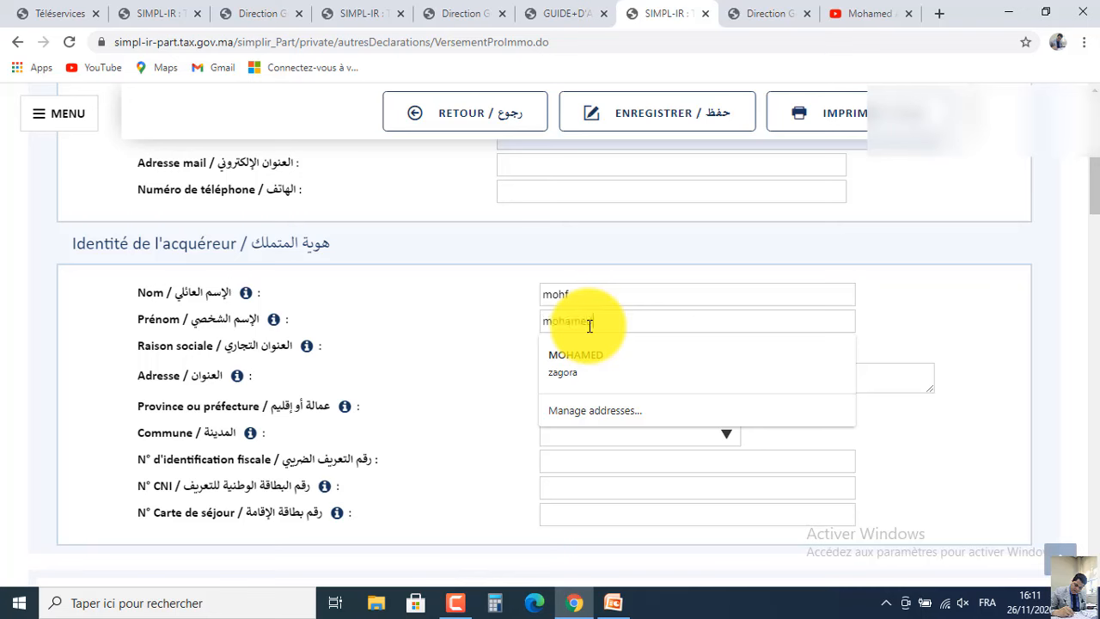
{"action": "left_click", "coordinate": [510, 349]}
{"action": "left_click", "coordinate": [573, 379]}
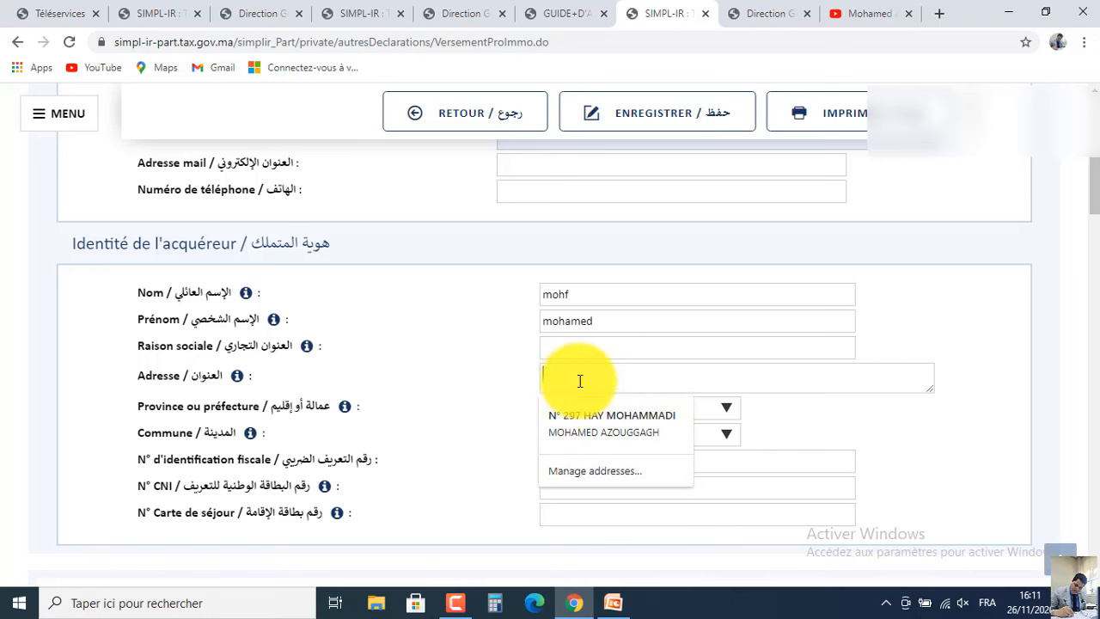
{"action": "left_click", "coordinate": [593, 415]}
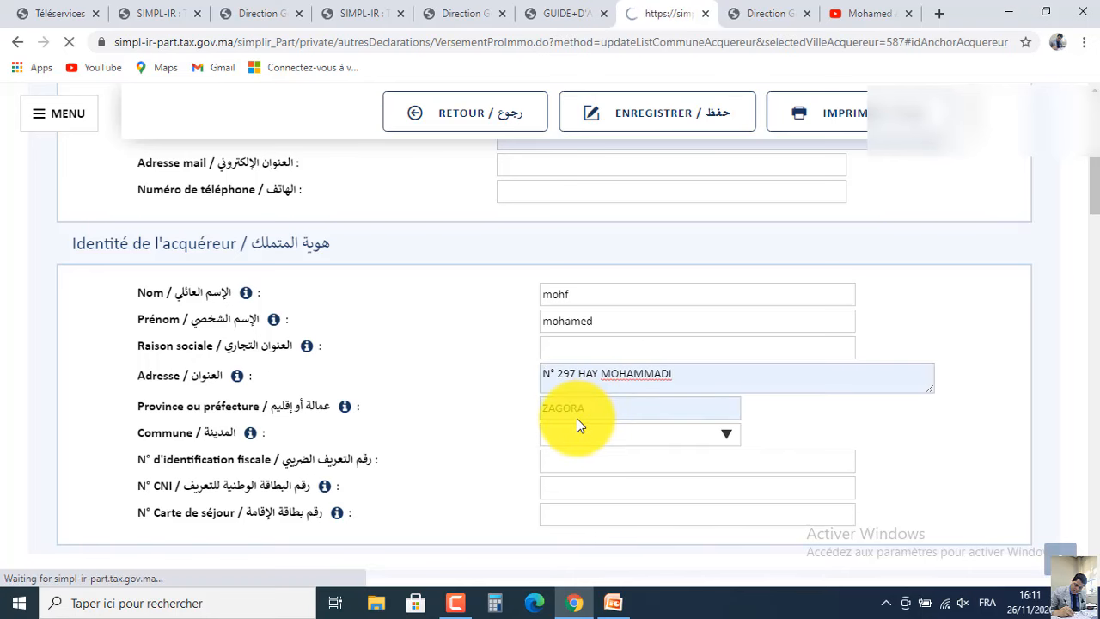
{"action": "scroll", "coordinate": [1086, 219], "scroll_direction": "down", "scroll_amount": 2}
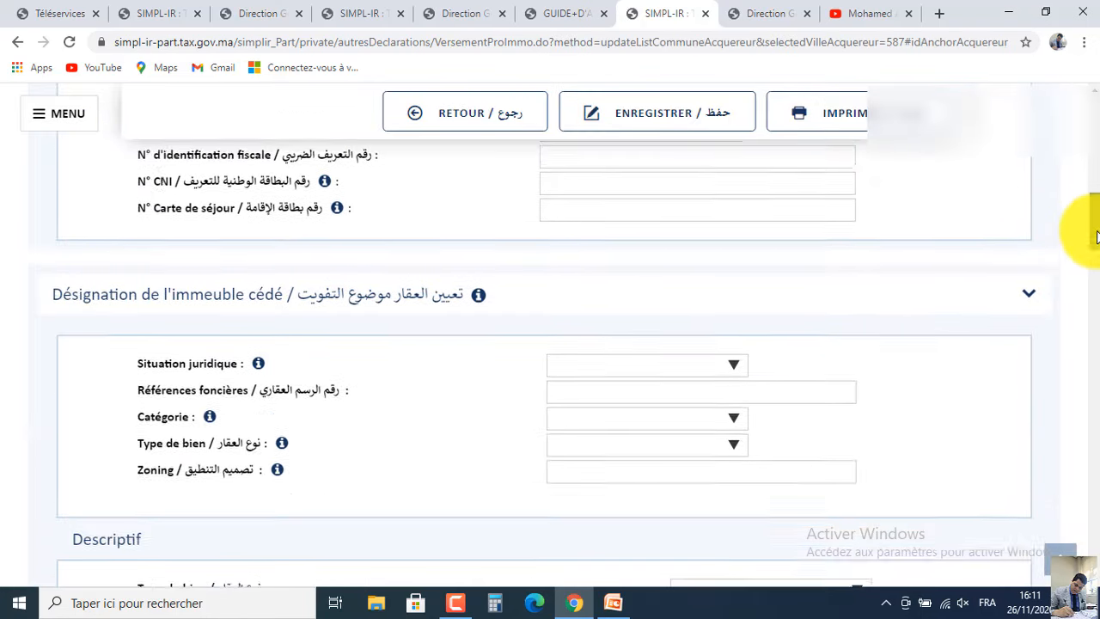
{"action": "scroll", "coordinate": [1088, 209], "scroll_direction": "up", "scroll_amount": 2}
Set the buyer's province to OUARZAZATE, commune OUARZAZATE (M), and autofill the N° CNI.
{"action": "left_click", "coordinate": [636, 286]}
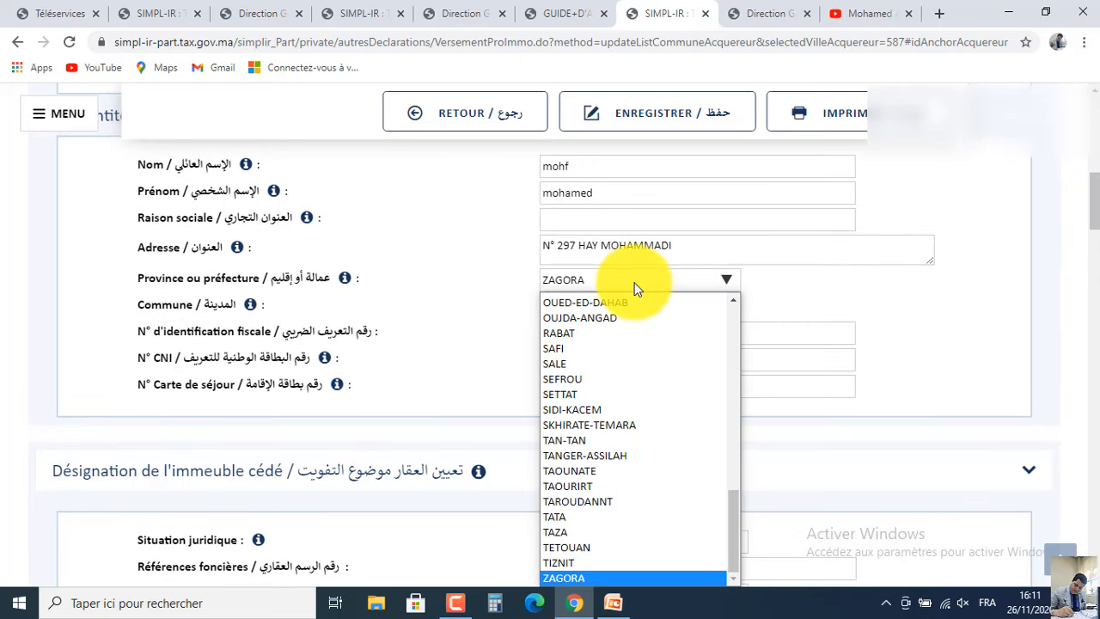
{"action": "key", "text": "o"}
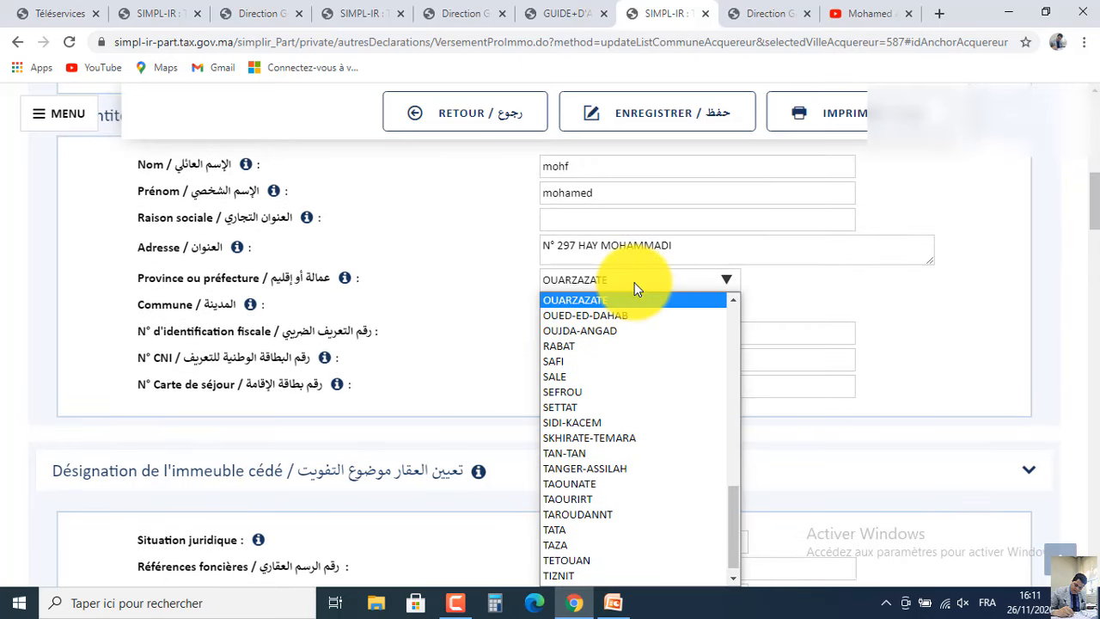
{"action": "scroll", "coordinate": [638, 292], "scroll_direction": "up", "scroll_amount": 1}
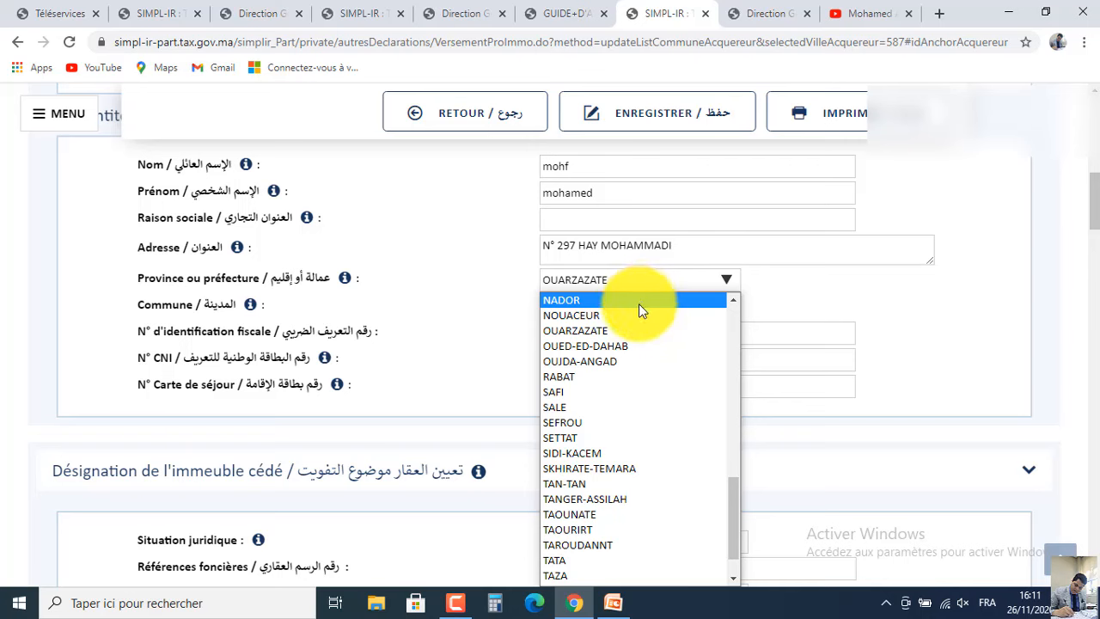
{"action": "left_click", "coordinate": [625, 328]}
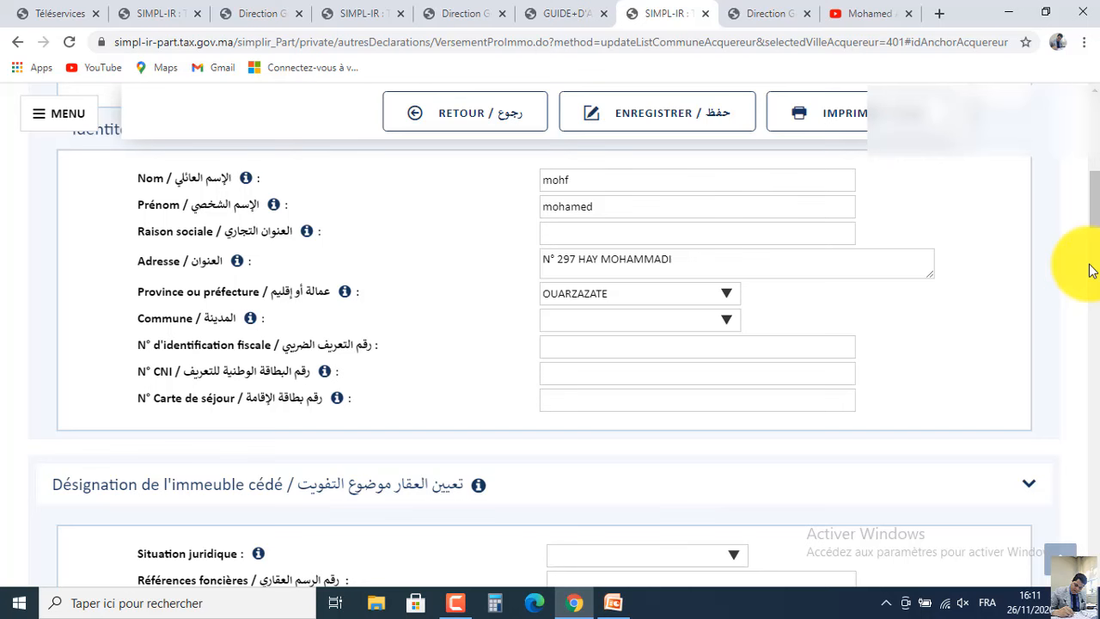
{"action": "left_click", "coordinate": [697, 319]}
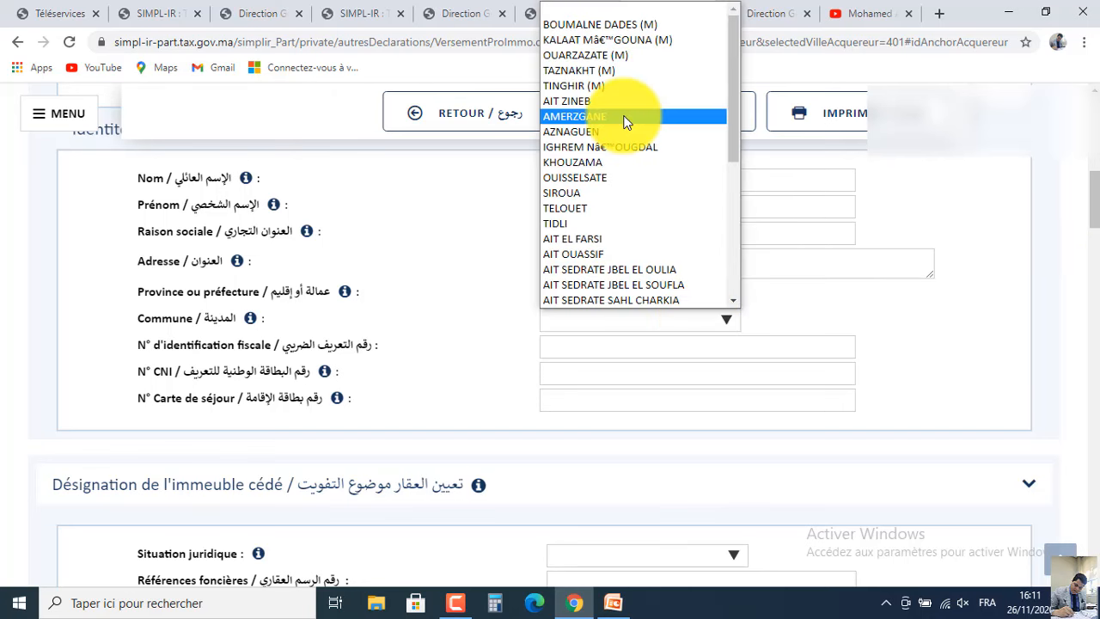
{"action": "left_click", "coordinate": [612, 57]}
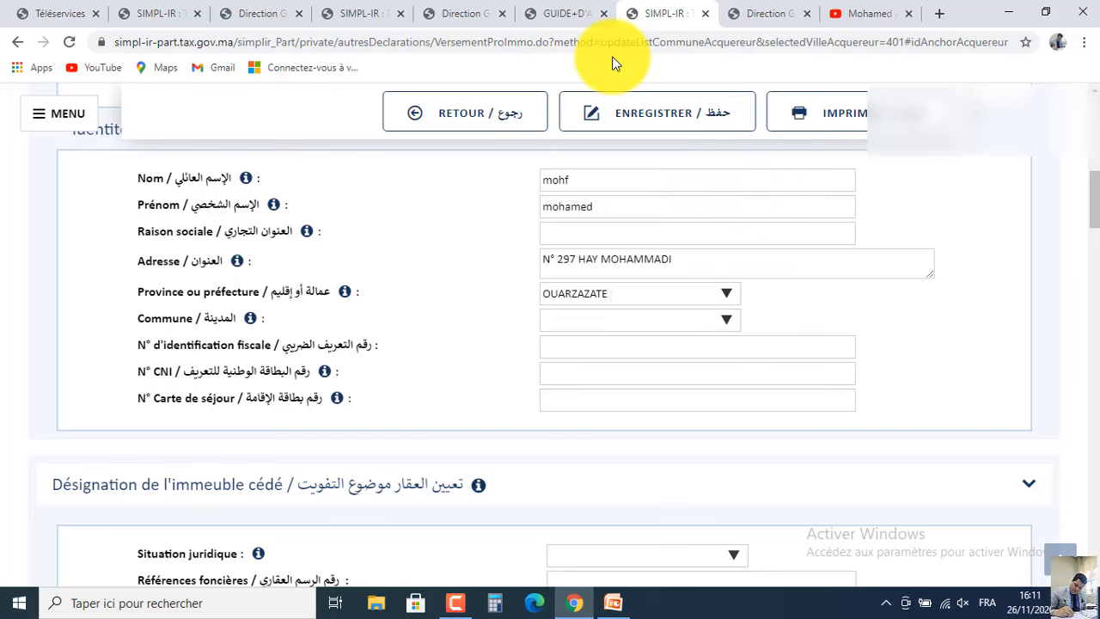
{"action": "left_click", "coordinate": [602, 371]}
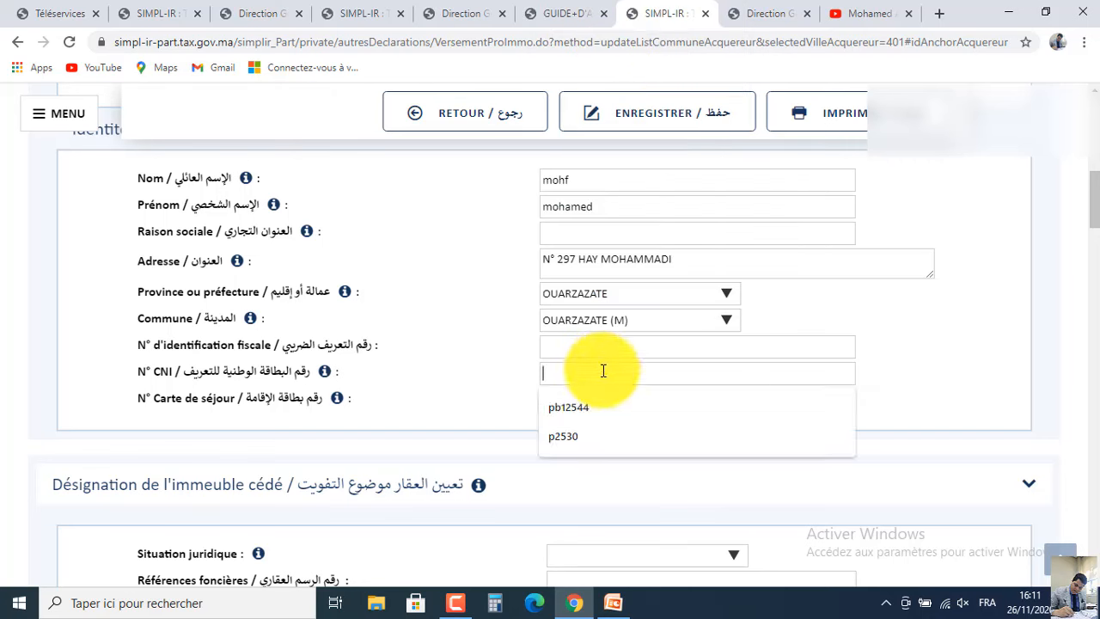
{"action": "left_click", "coordinate": [581, 414]}
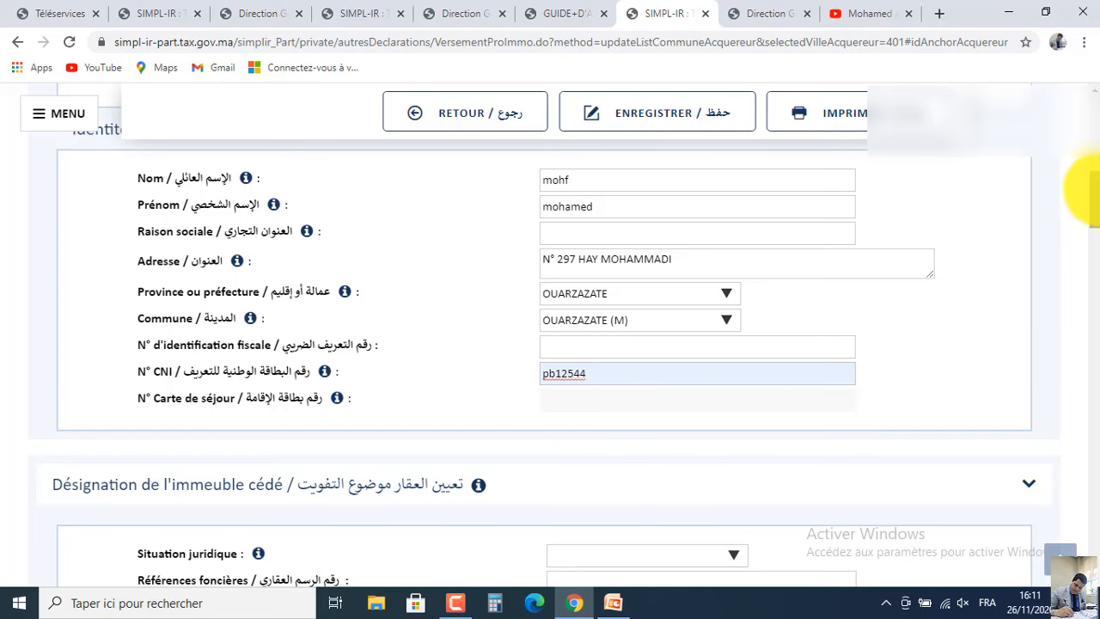
{"action": "left_click_drag", "start_coordinate": [1093, 191], "coordinate": [1092, 222]}
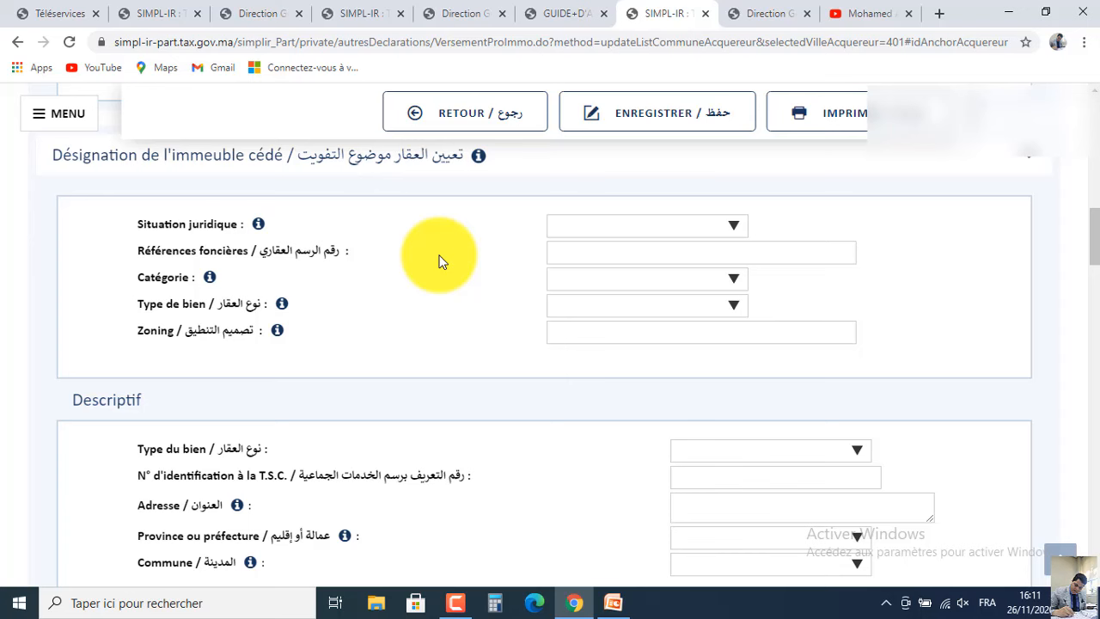
{"action": "left_click", "coordinate": [651, 233]}
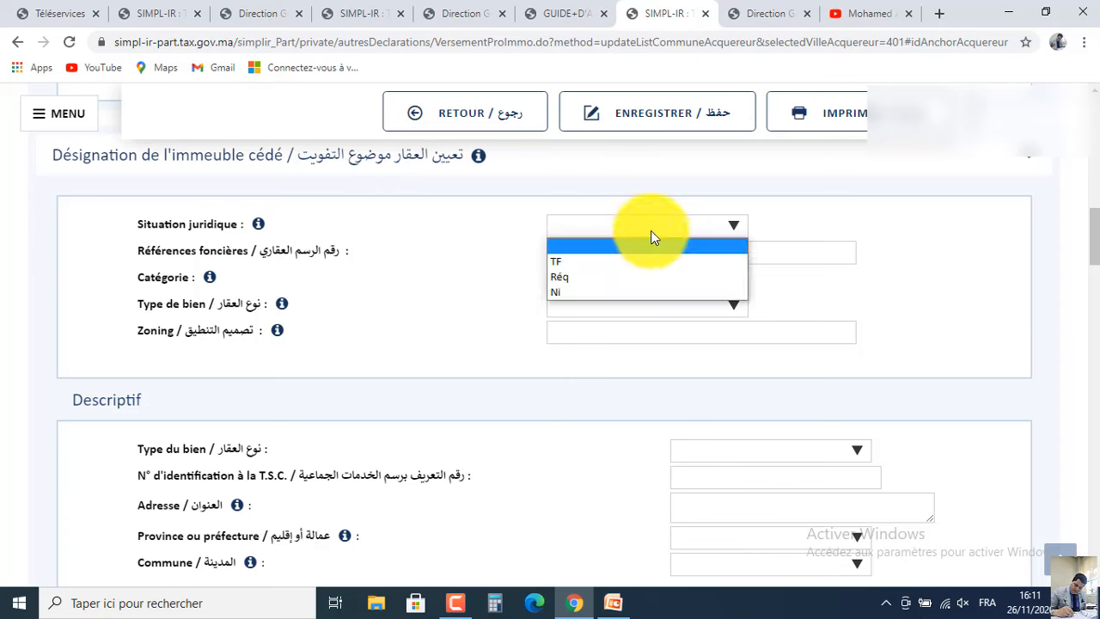
{"action": "left_click", "coordinate": [603, 292]}
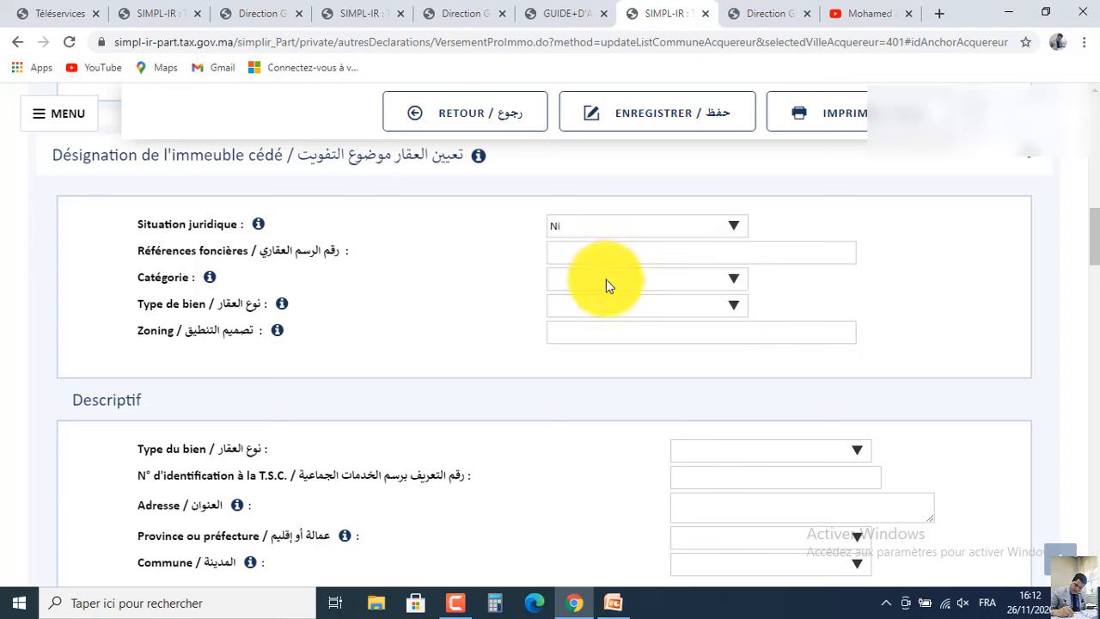
{"action": "left_click", "coordinate": [606, 280]}
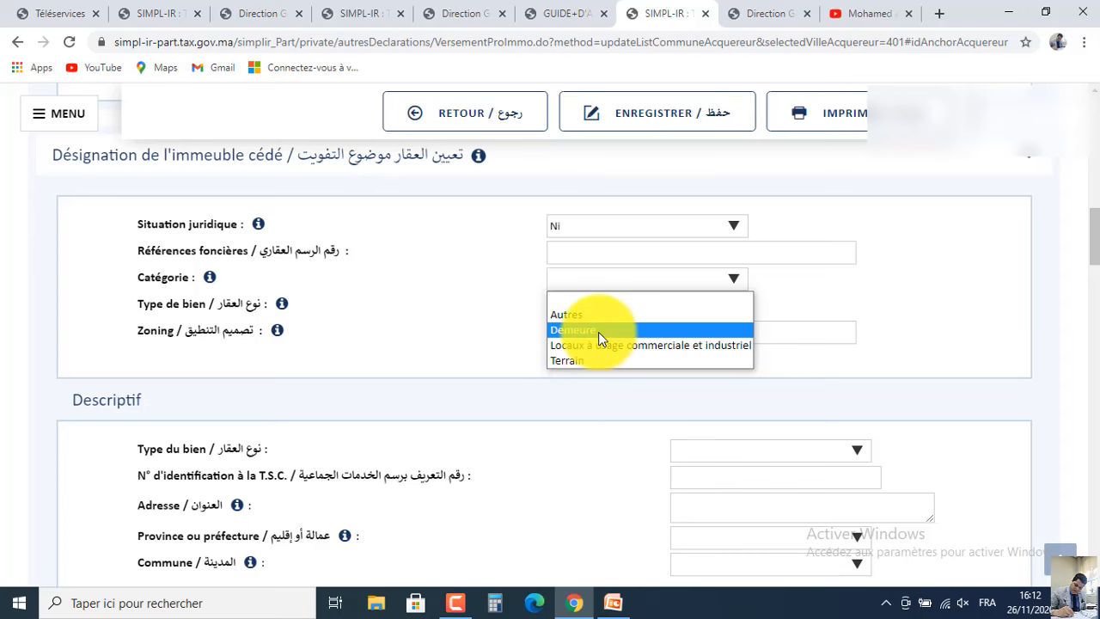
{"action": "left_click", "coordinate": [613, 602]}
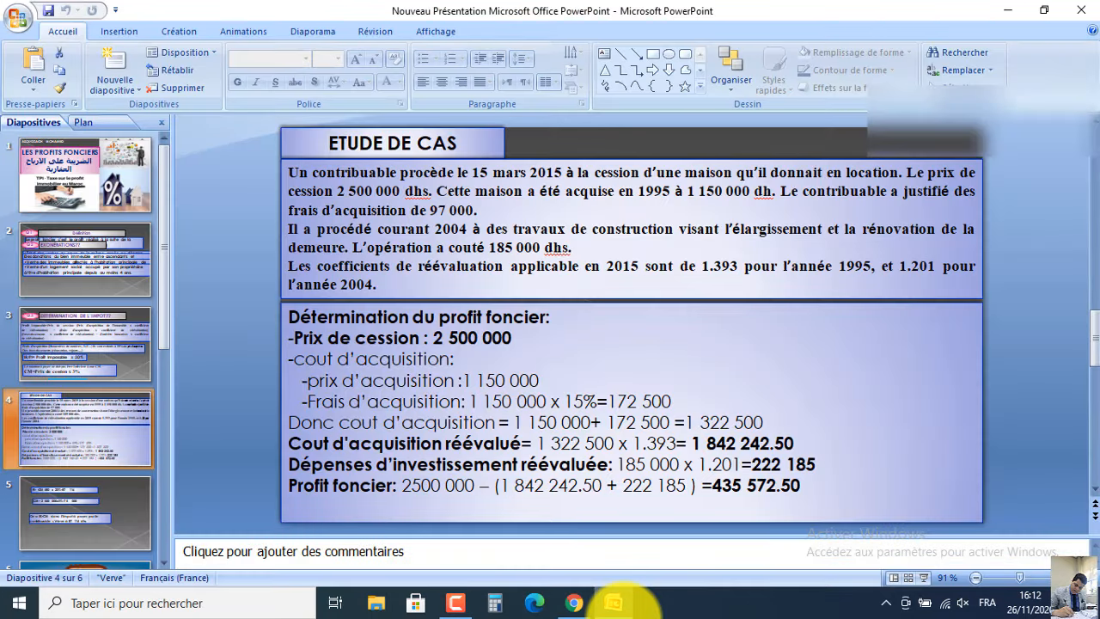
Back in the declaration, choose Demeure for Catégorie and Logement individuel for Type de bien.
{"action": "left_click", "coordinate": [621, 600]}
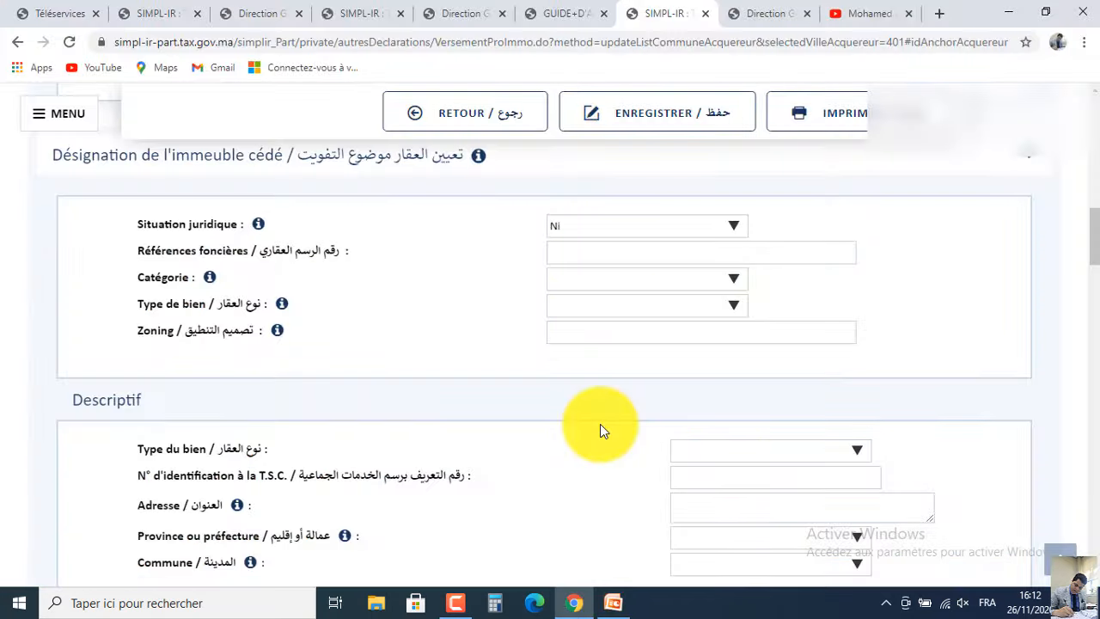
{"action": "left_click", "coordinate": [612, 276]}
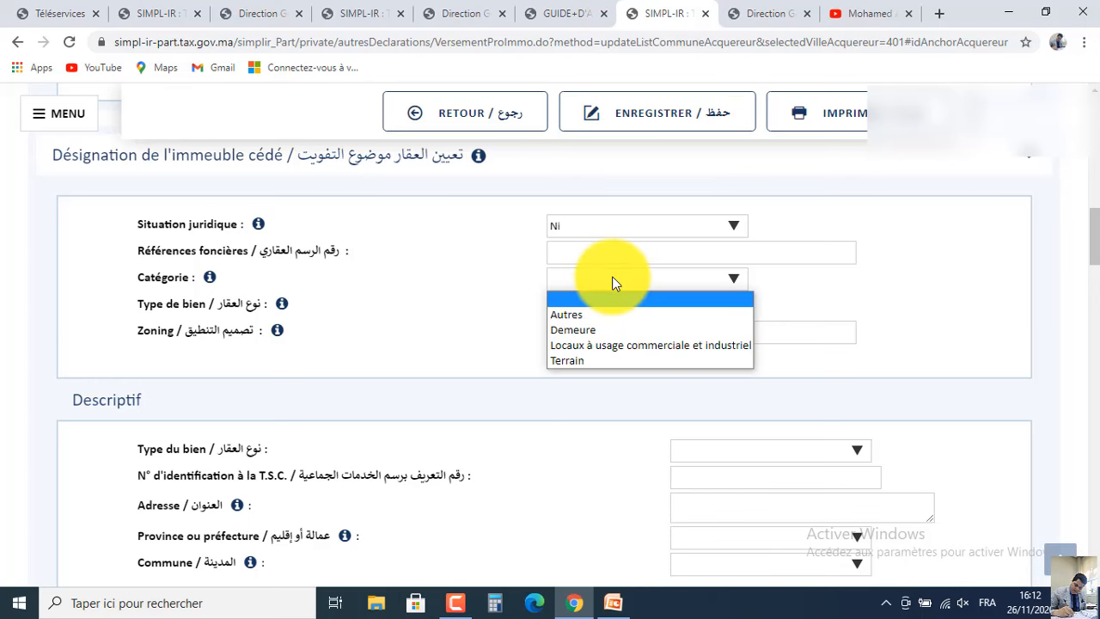
{"action": "left_click", "coordinate": [600, 334]}
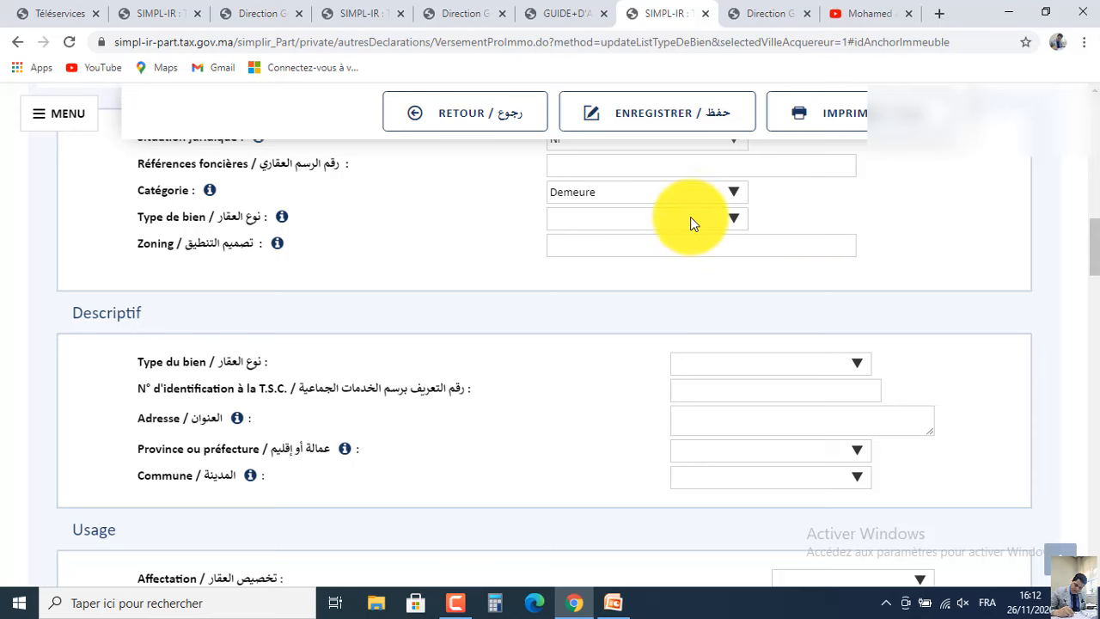
{"action": "left_click", "coordinate": [673, 219]}
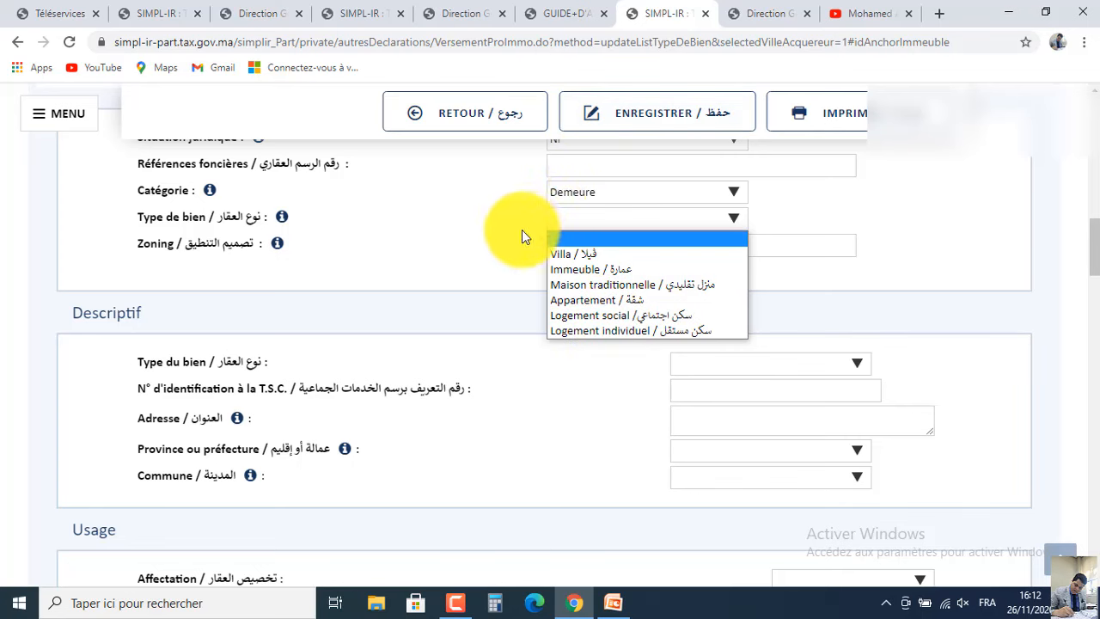
{"action": "left_click", "coordinate": [608, 336]}
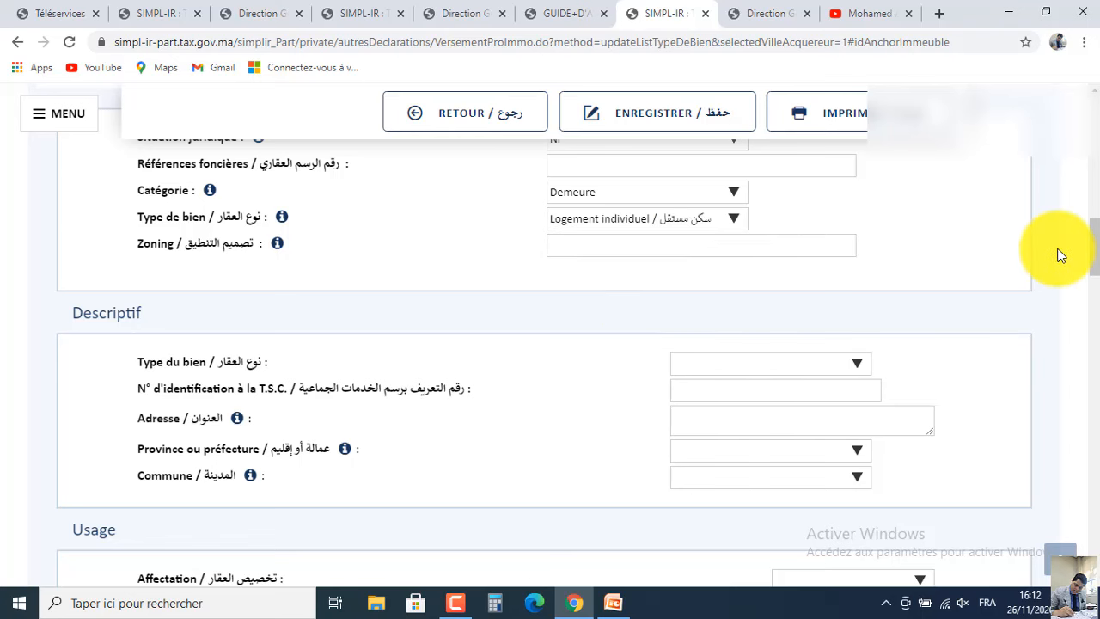
{"action": "left_click_drag", "start_coordinate": [1092, 251], "coordinate": [1094, 271]}
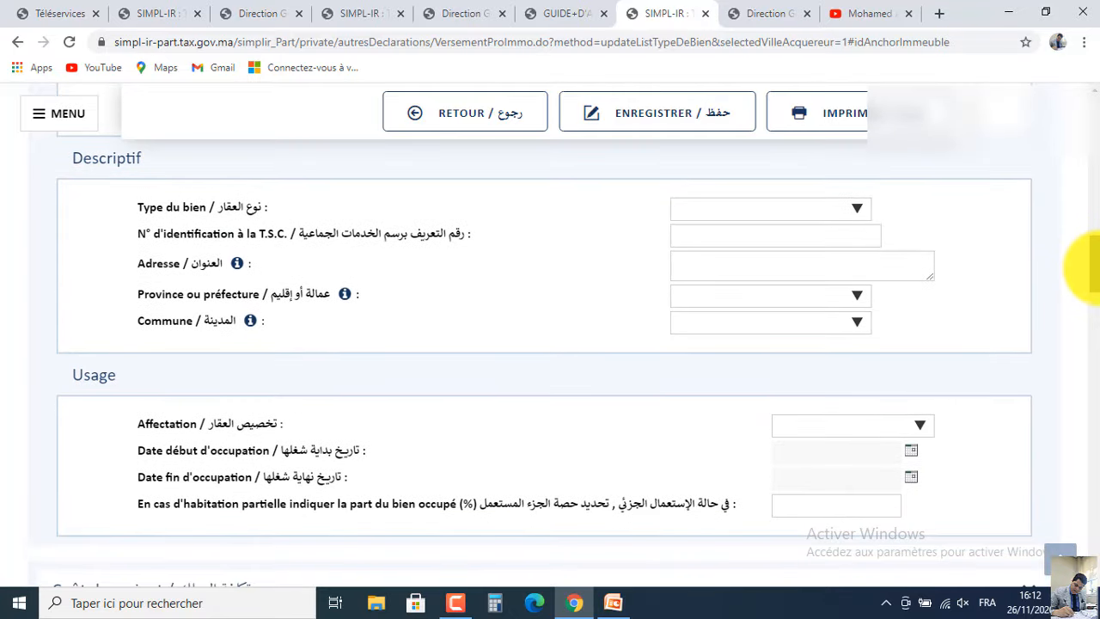
In Descriptif, choose Maison as Type du bien and Récent as Etat.
{"action": "left_click", "coordinate": [737, 215]}
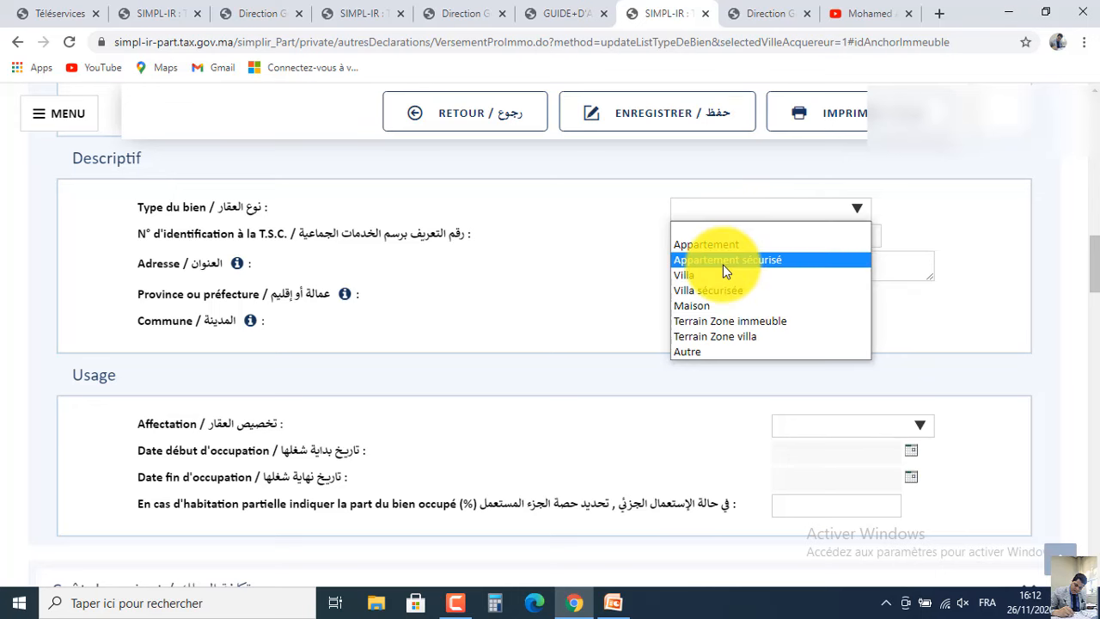
{"action": "left_click", "coordinate": [709, 307]}
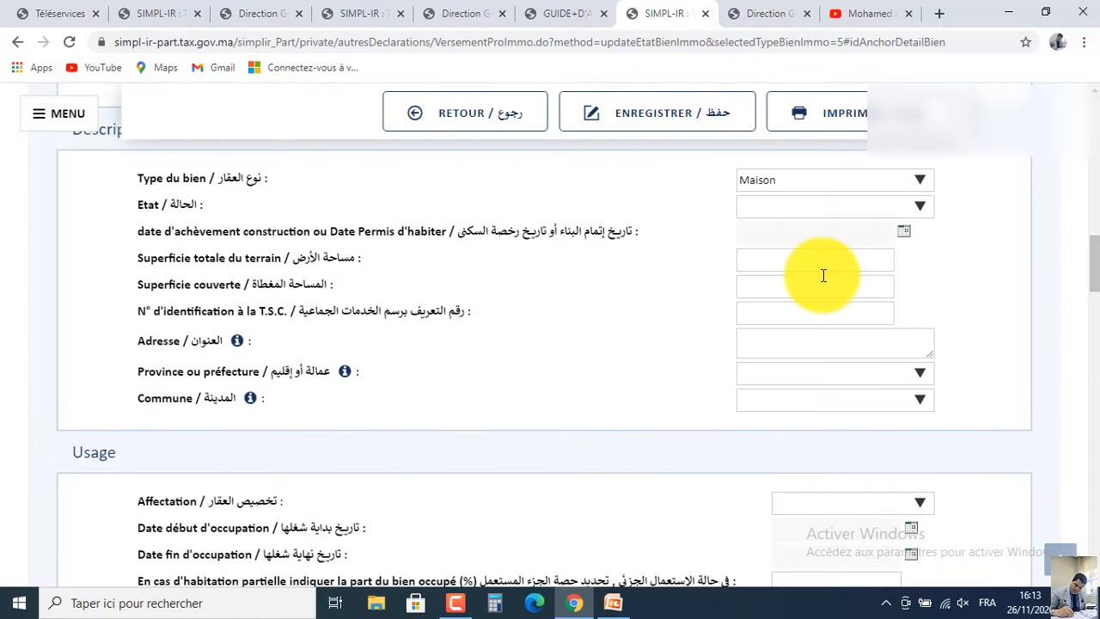
{"action": "left_click", "coordinate": [800, 211]}
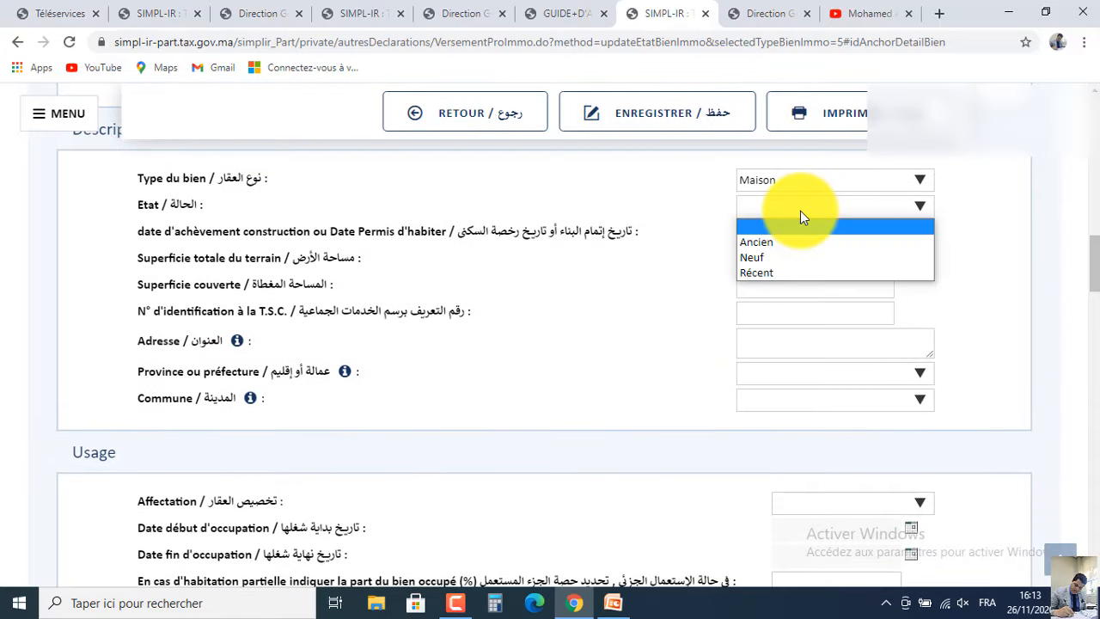
{"action": "left_click", "coordinate": [782, 272]}
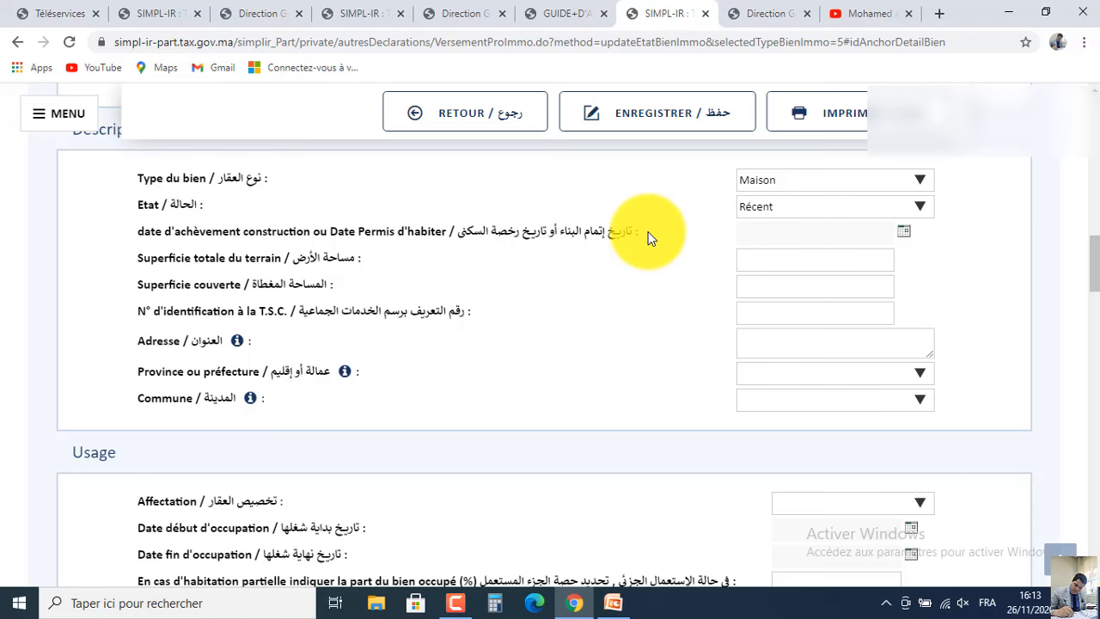
Set the completion date to 09/11/2016 using the calendar.
{"action": "left_click", "coordinate": [903, 234]}
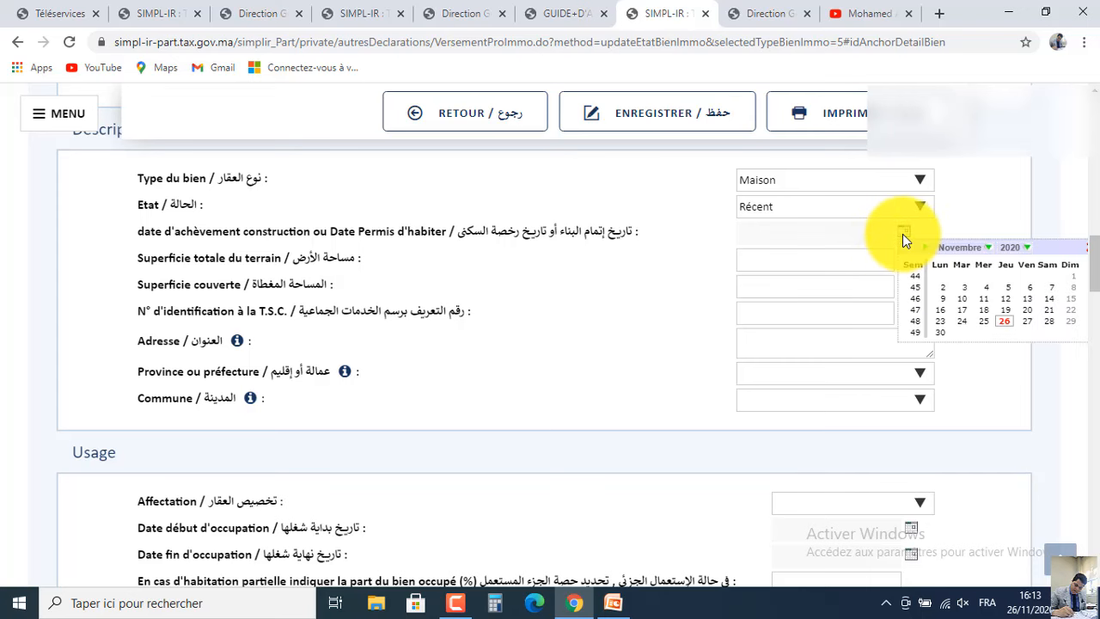
{"action": "left_click", "coordinate": [1003, 251]}
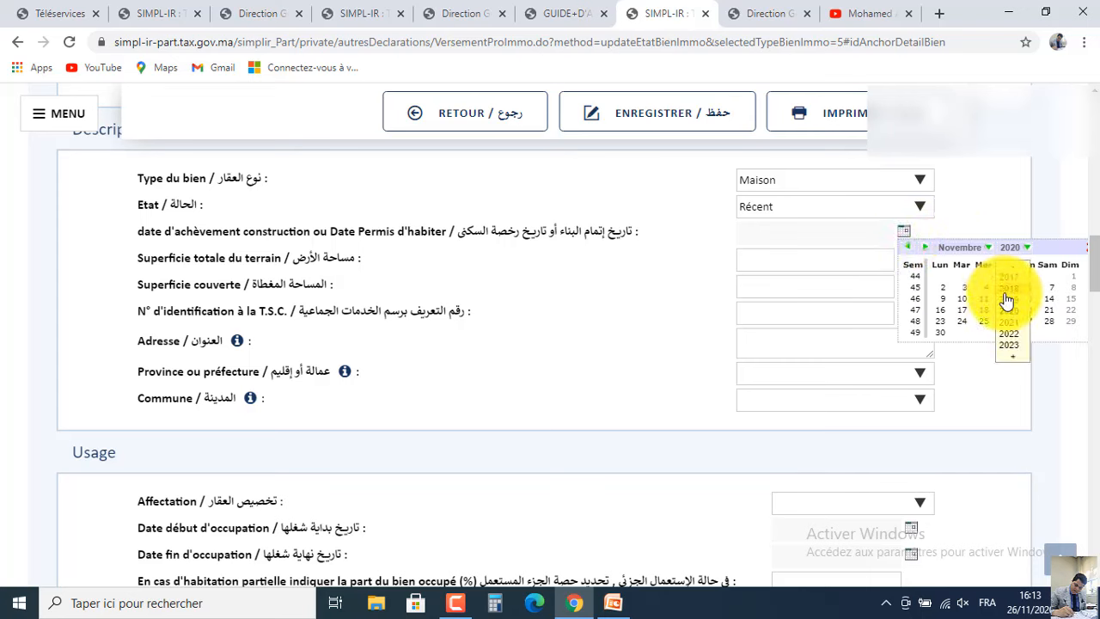
{"action": "left_click", "coordinate": [1011, 276]}
{"action": "left_click", "coordinate": [1010, 299]}
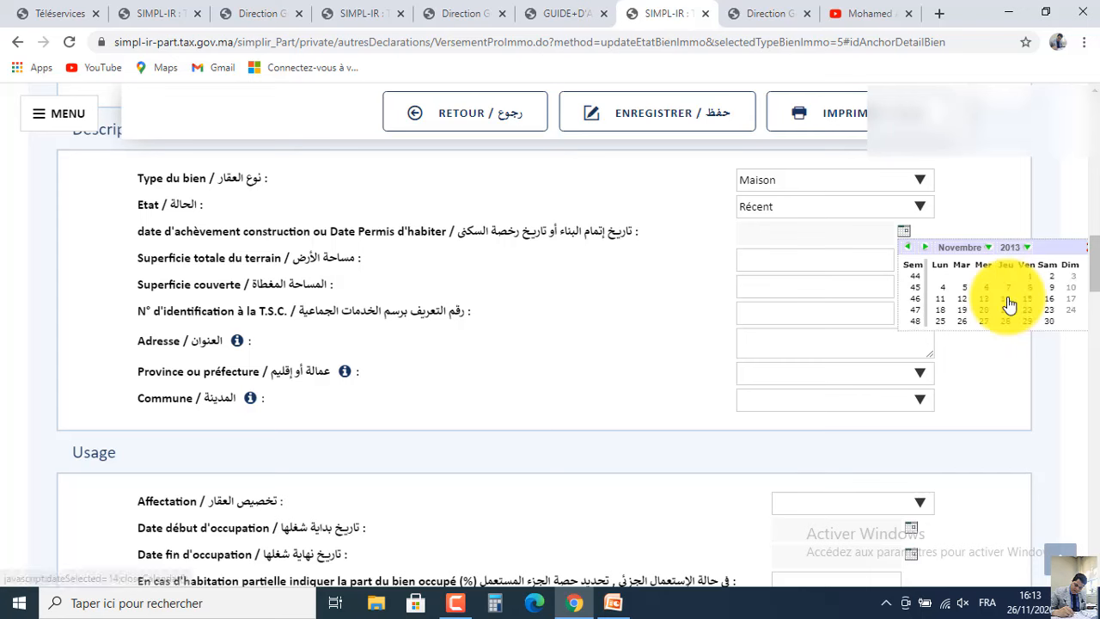
{"action": "left_click", "coordinate": [1012, 248]}
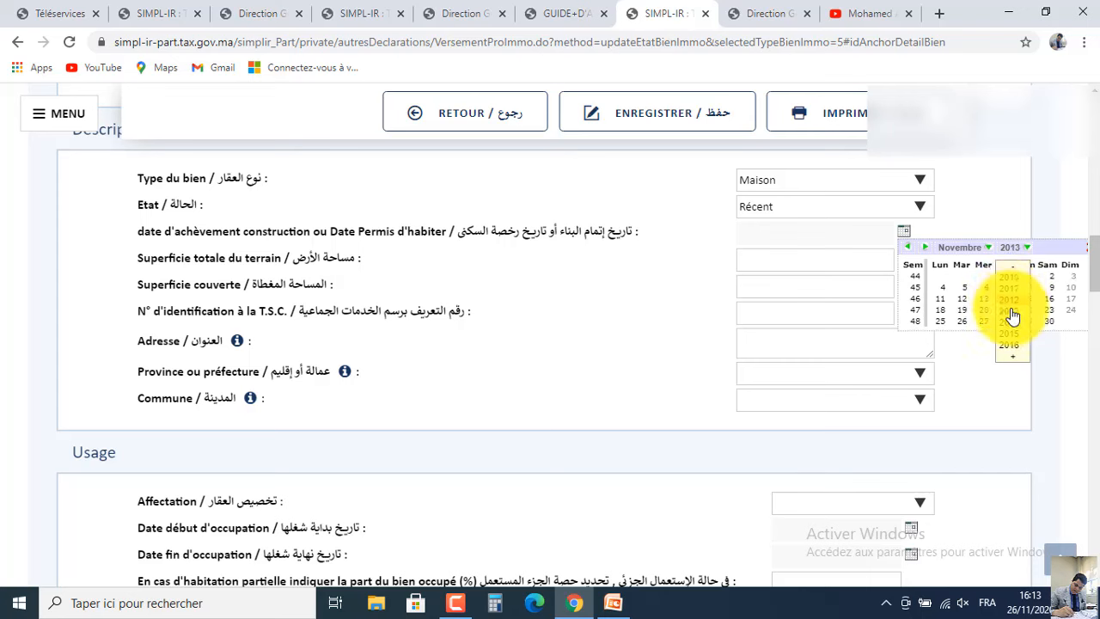
{"action": "left_click", "coordinate": [1011, 349]}
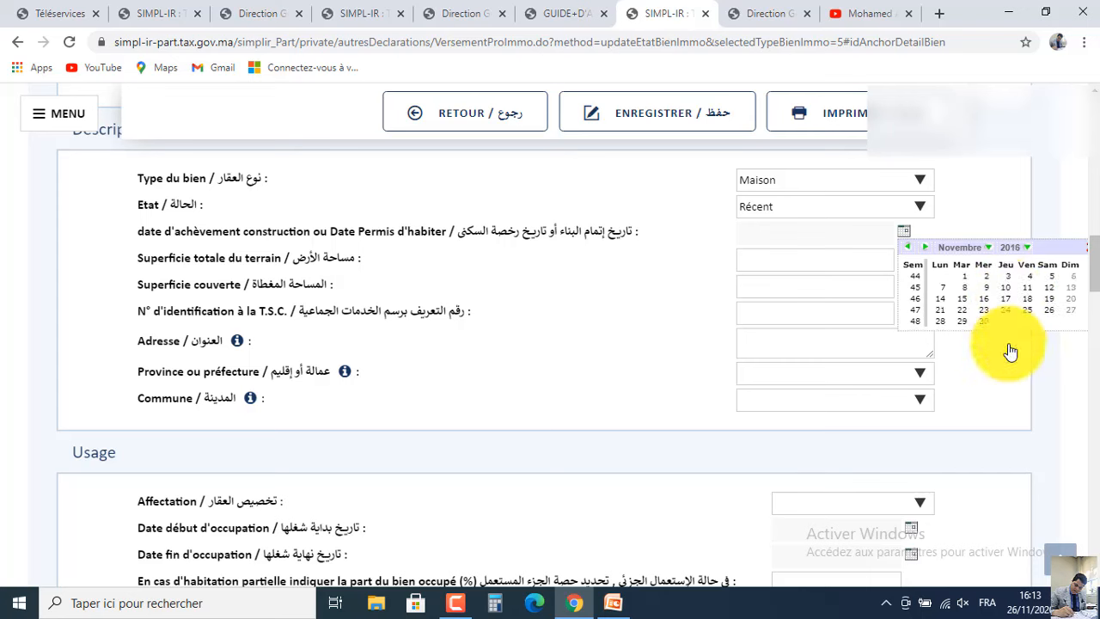
{"action": "left_click", "coordinate": [1002, 295]}
{"action": "left_click", "coordinate": [1016, 249]}
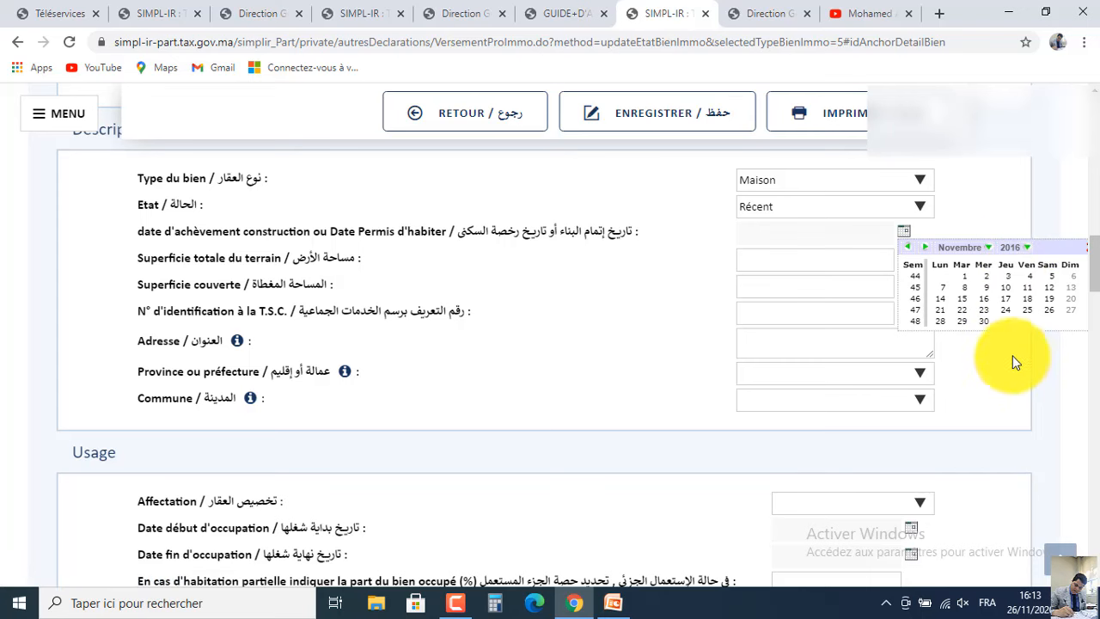
{"action": "left_click", "coordinate": [1008, 301]}
{"action": "left_click", "coordinate": [1016, 248]}
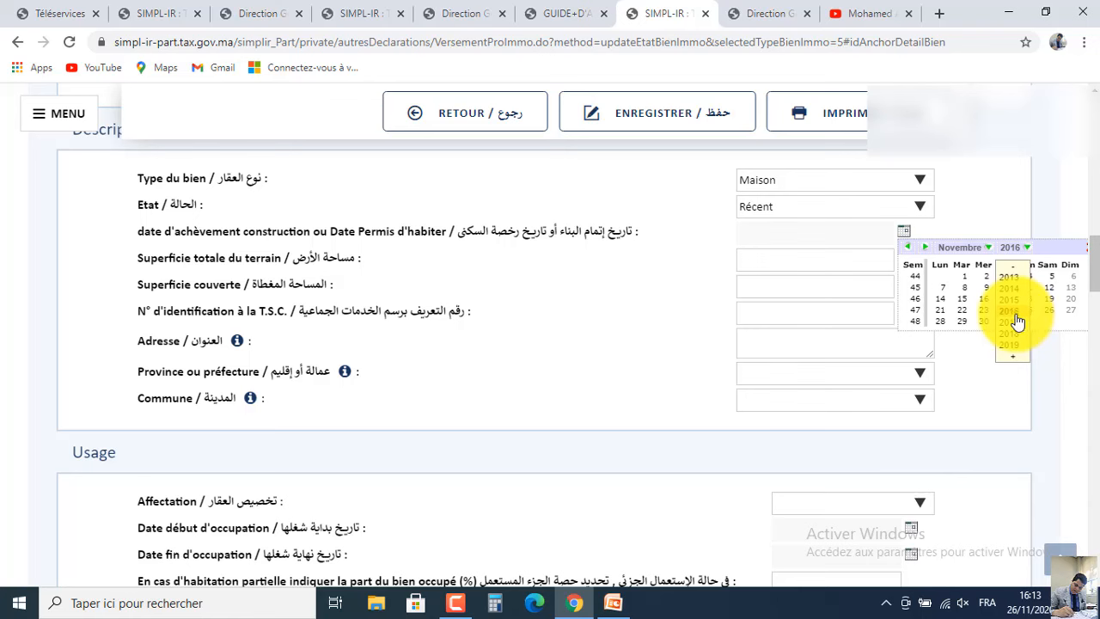
{"action": "left_click", "coordinate": [1018, 314]}
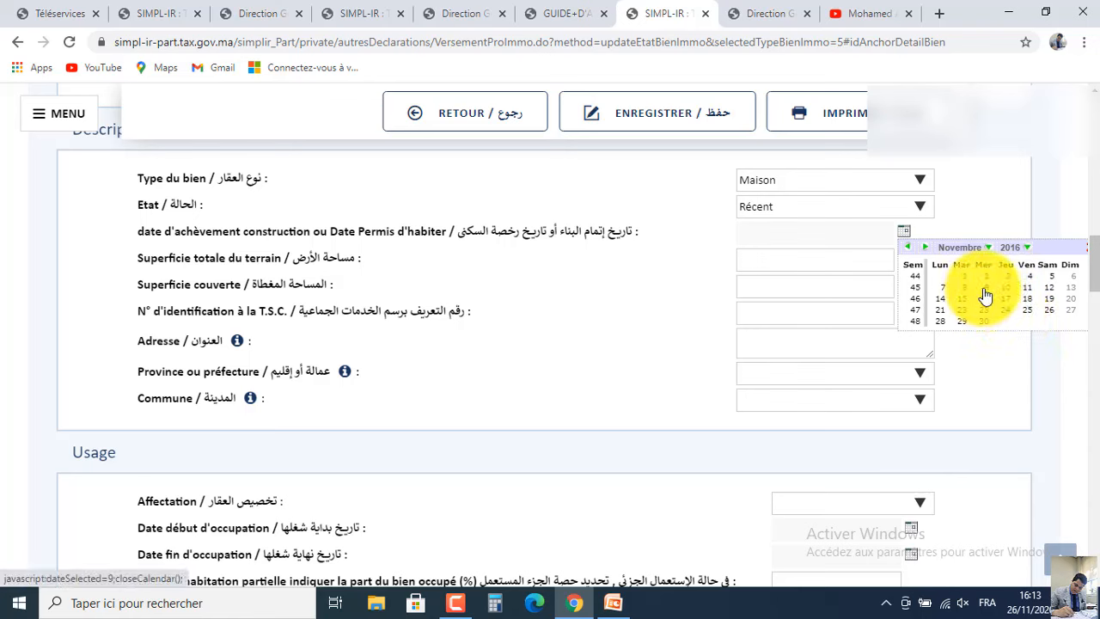
{"action": "left_click", "coordinate": [984, 289]}
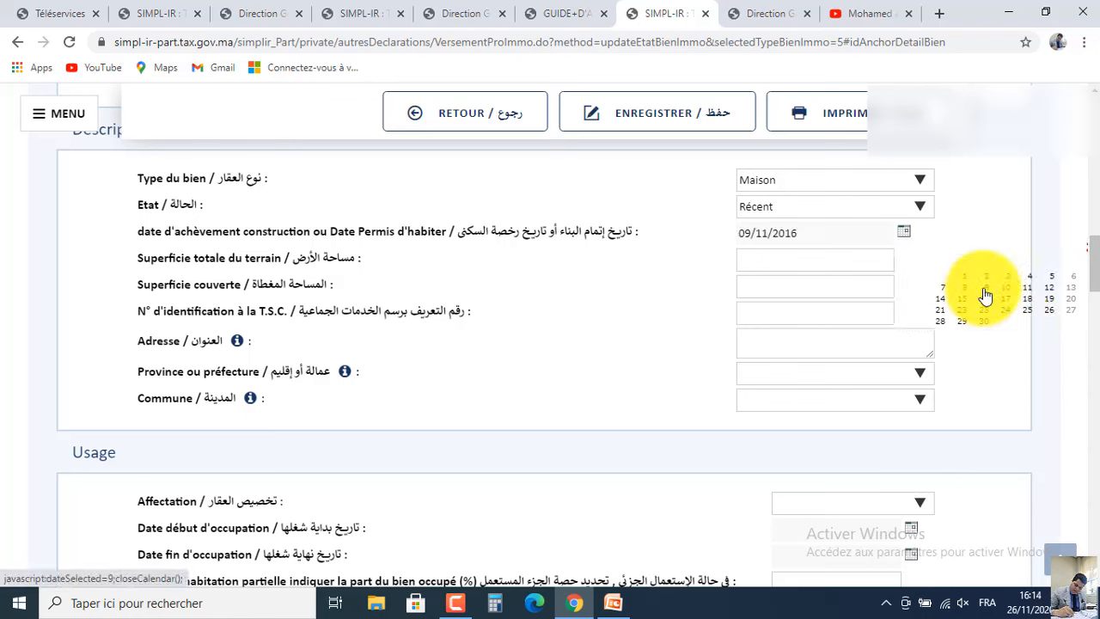
Enter total land area 100 and covered area 300, and autofill the property address.
{"action": "left_click", "coordinate": [865, 257]}
{"action": "left_click", "coordinate": [801, 294]}
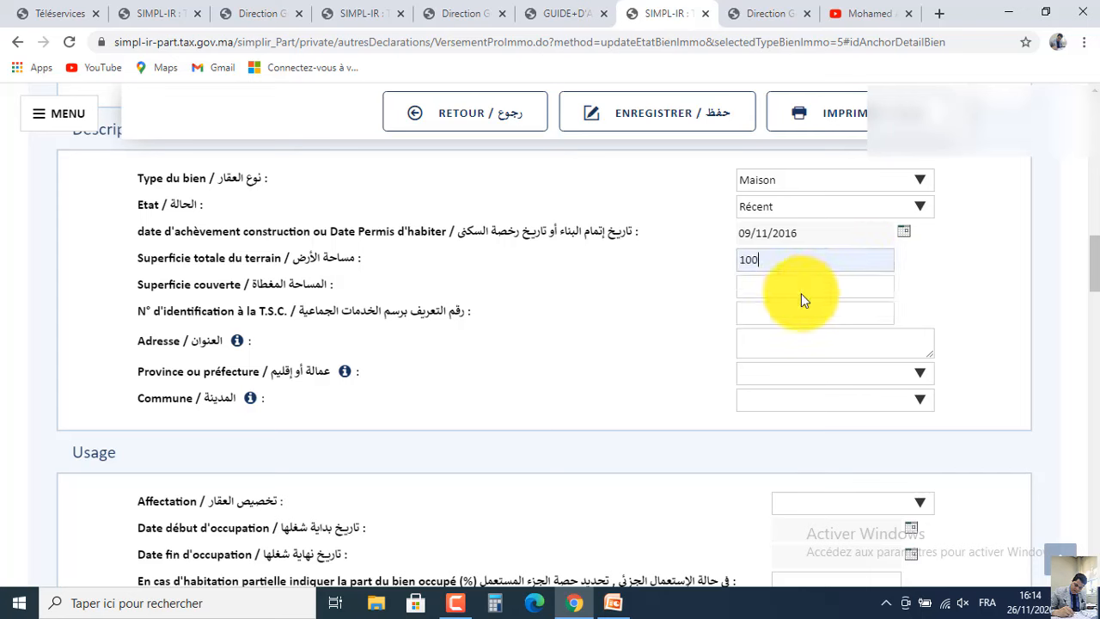
{"action": "left_click", "coordinate": [790, 286]}
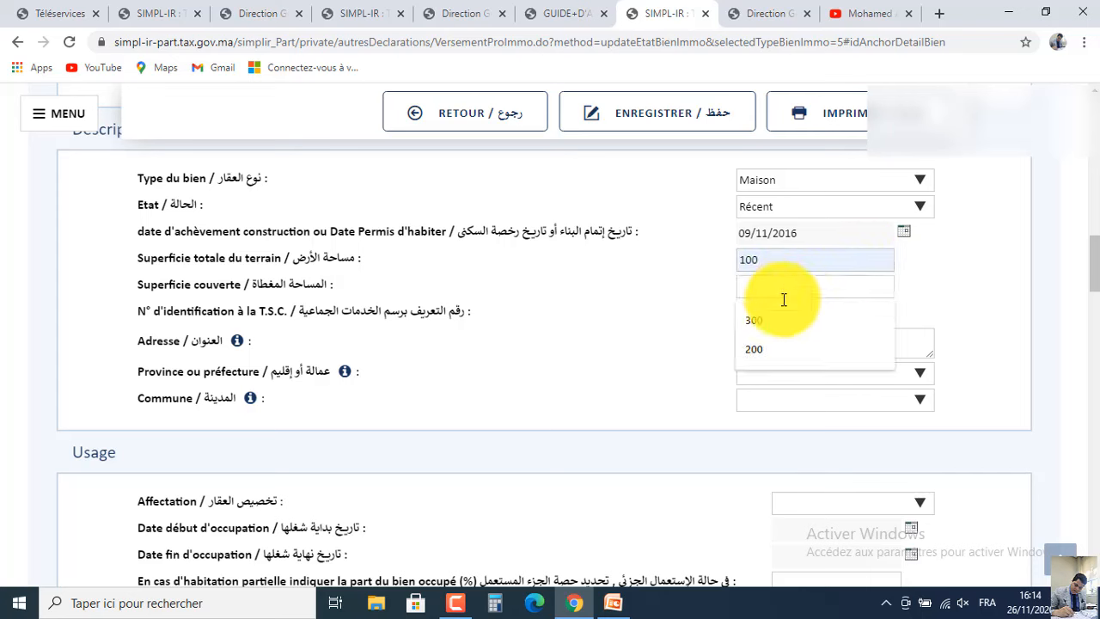
{"action": "left_click", "coordinate": [772, 319]}
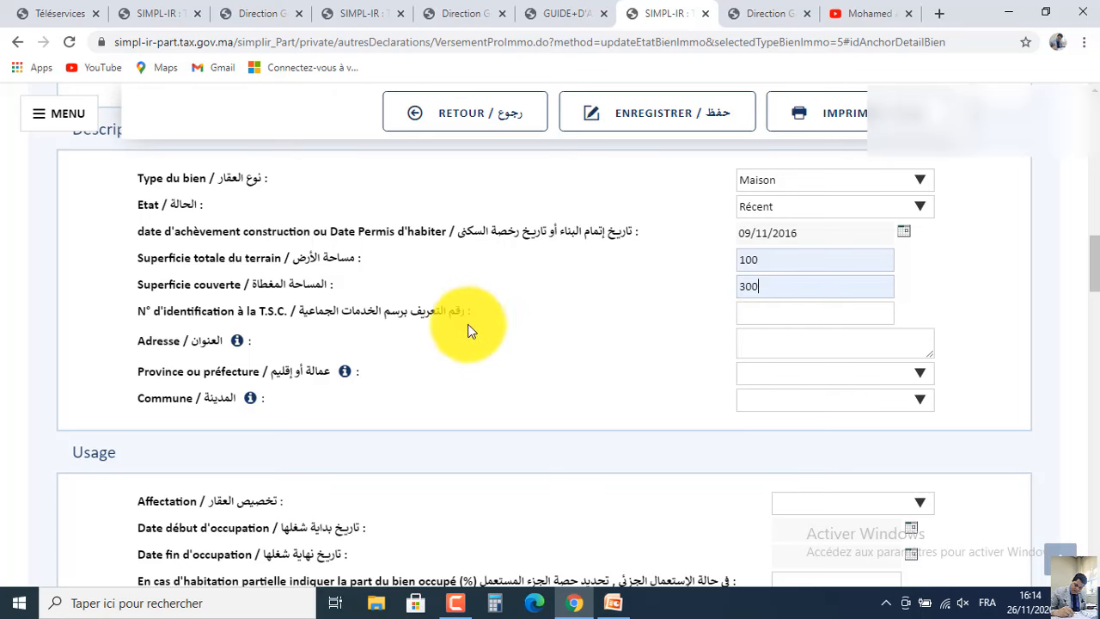
{"action": "left_click", "coordinate": [764, 348]}
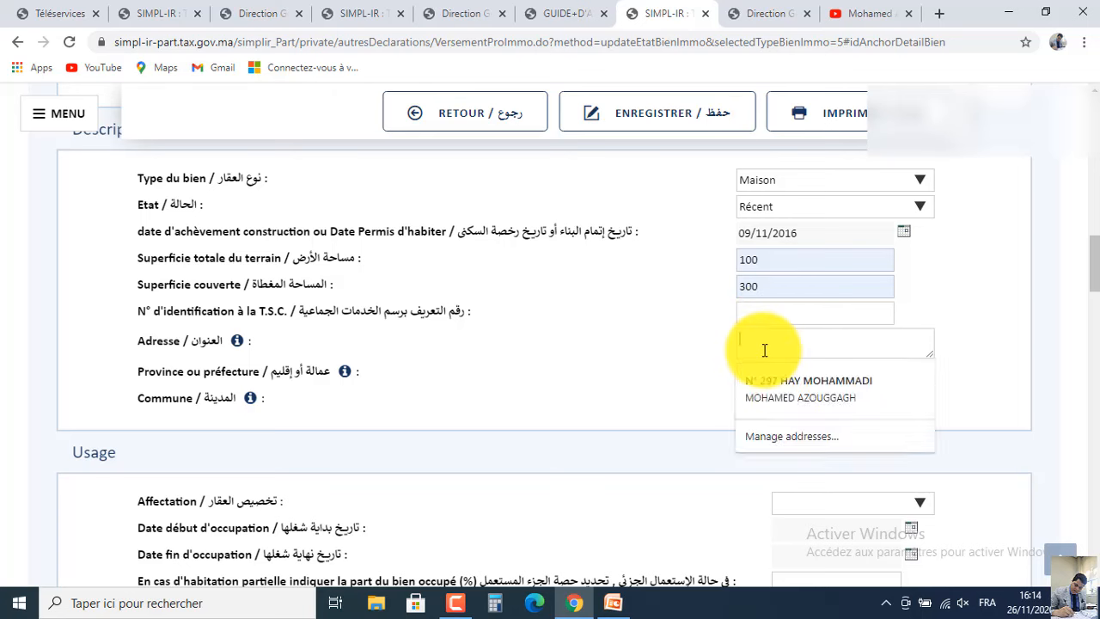
{"action": "left_click", "coordinate": [778, 384]}
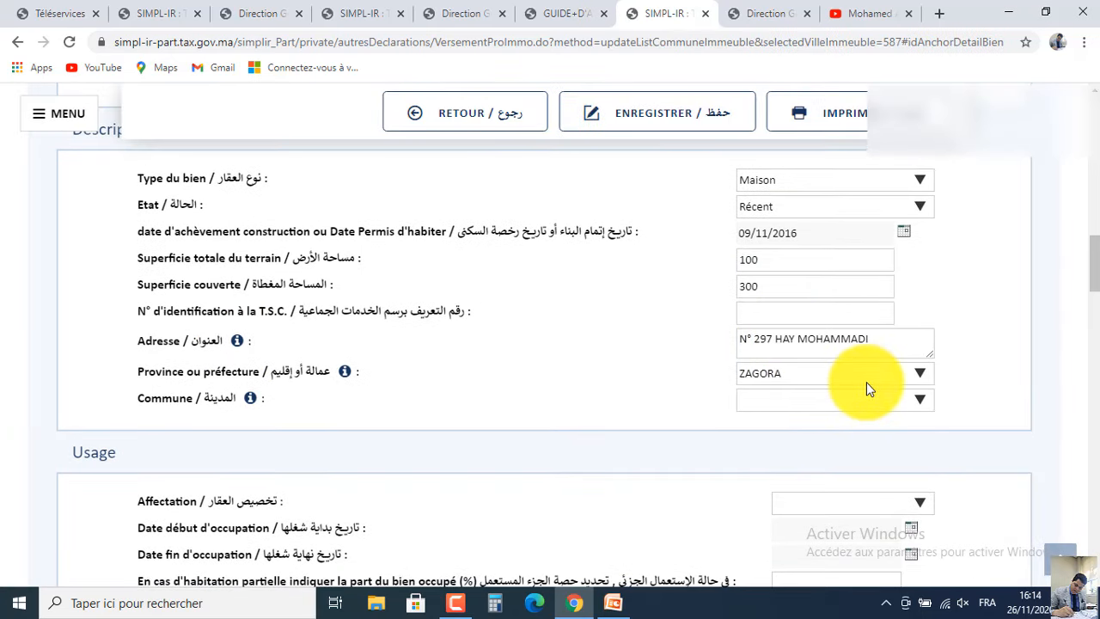
Set the province to OUARZAZATE and commune to OUARZAZATE (M), then open the Affectation list.
{"action": "left_click", "coordinate": [838, 374]}
{"action": "key", "text": "o"}
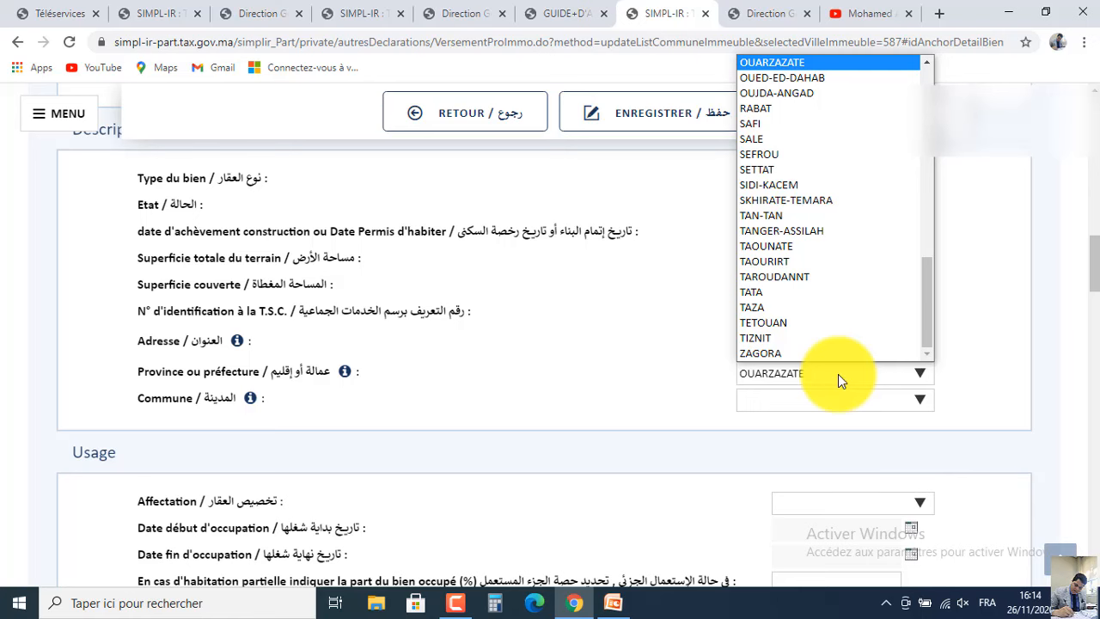
{"action": "key", "text": "Return"}
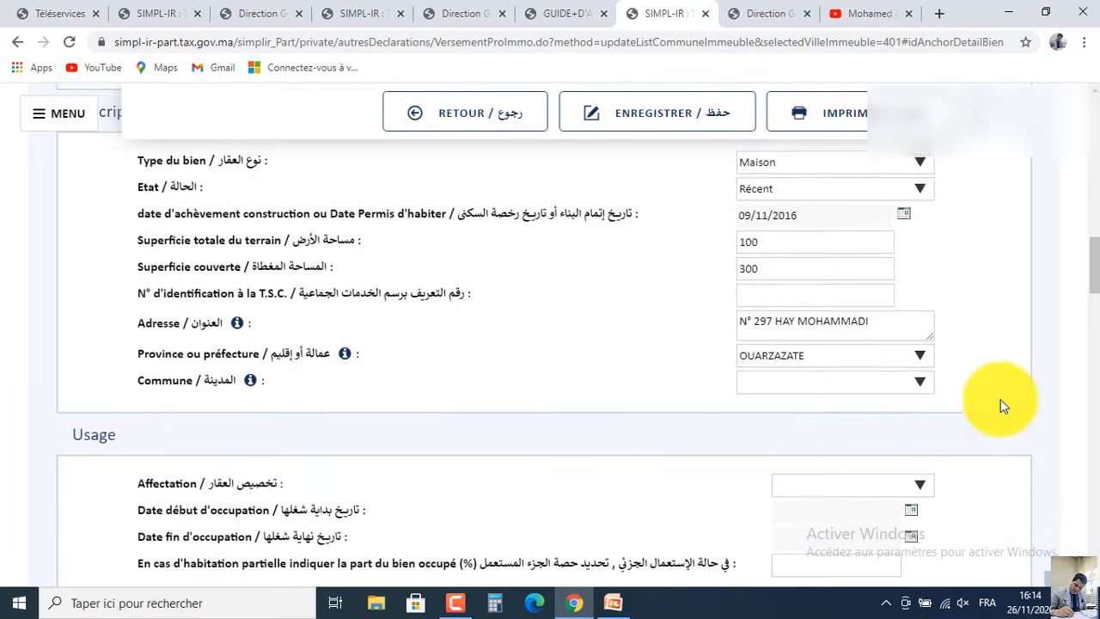
{"action": "left_click", "coordinate": [848, 400]}
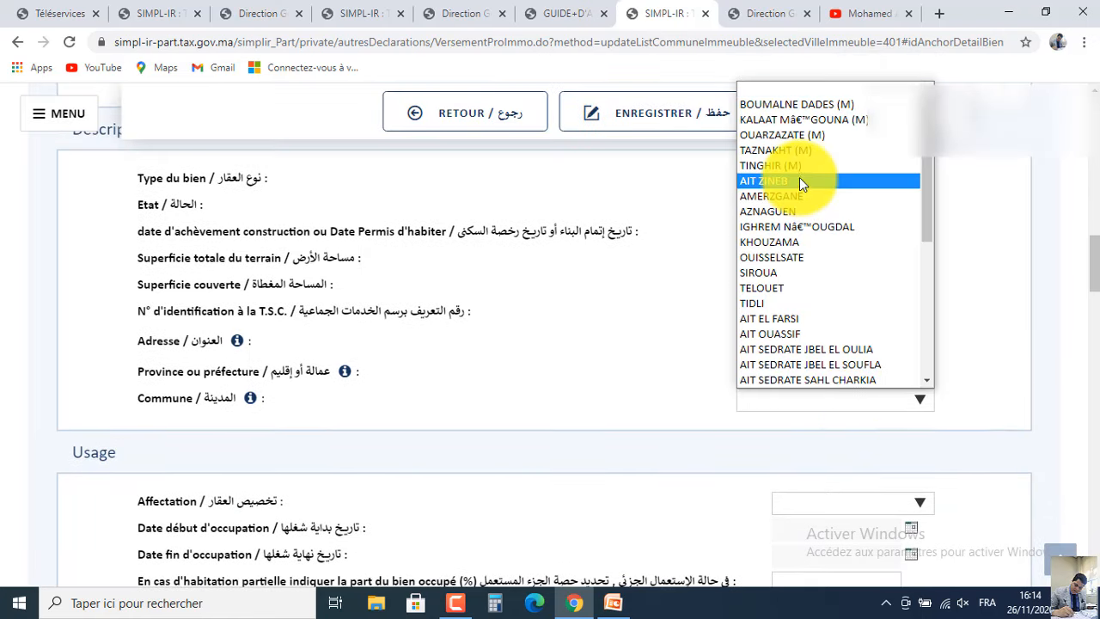
{"action": "left_click", "coordinate": [790, 131]}
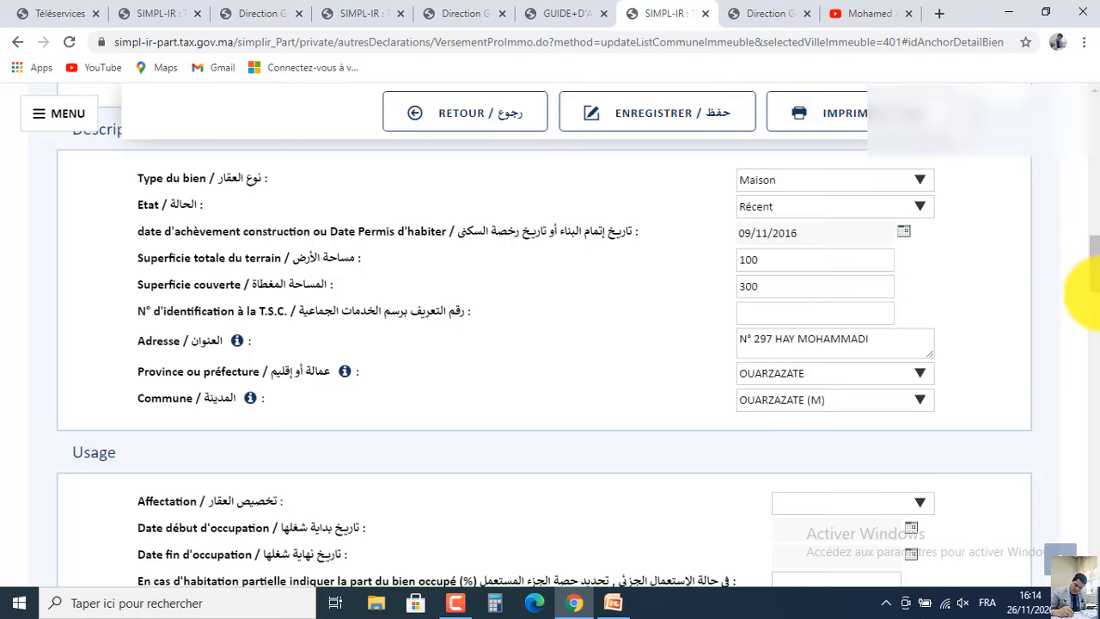
{"action": "scroll", "coordinate": [1094, 293], "scroll_direction": "down", "scroll_amount": 3}
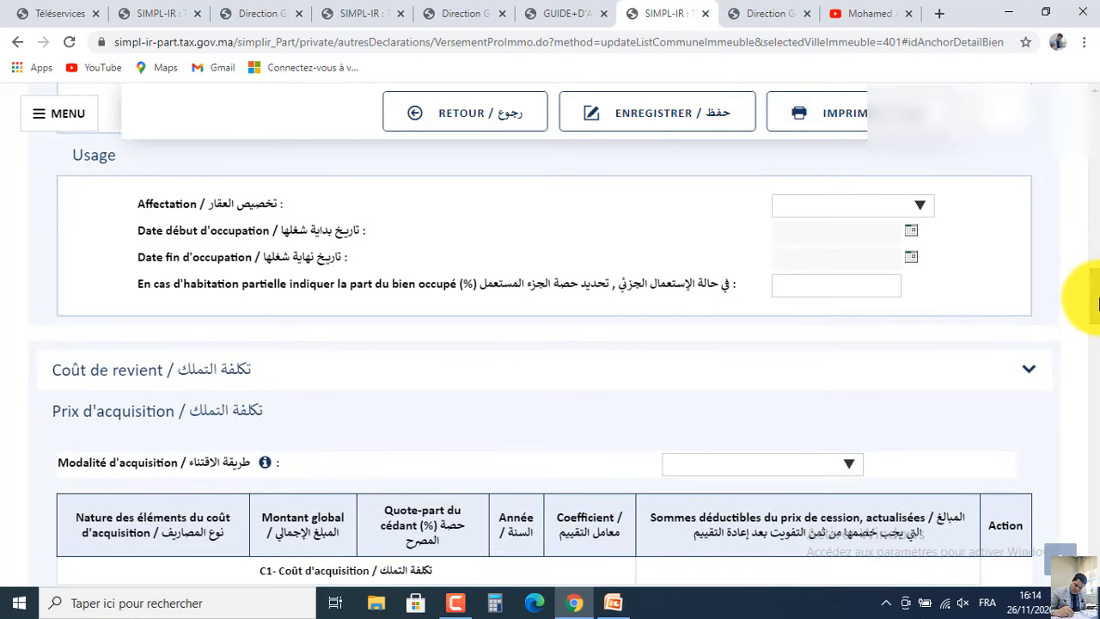
{"action": "left_click", "coordinate": [866, 215]}
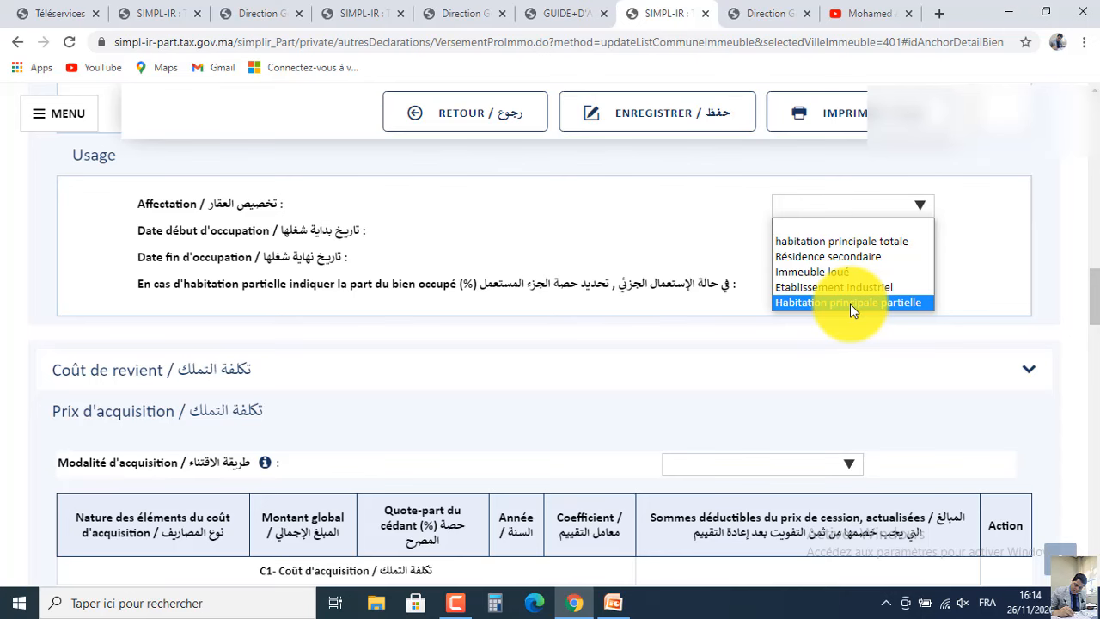
After checking the case study, set the property's Affectation to Immeuble loué.
{"action": "left_click", "coordinate": [617, 602]}
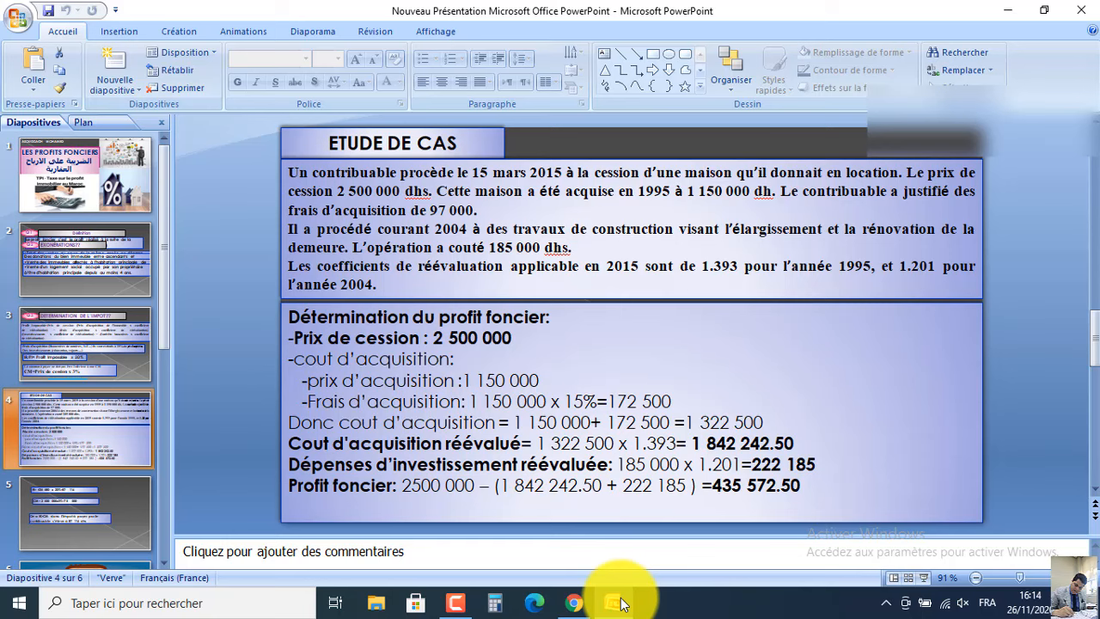
{"action": "left_click", "coordinate": [619, 603]}
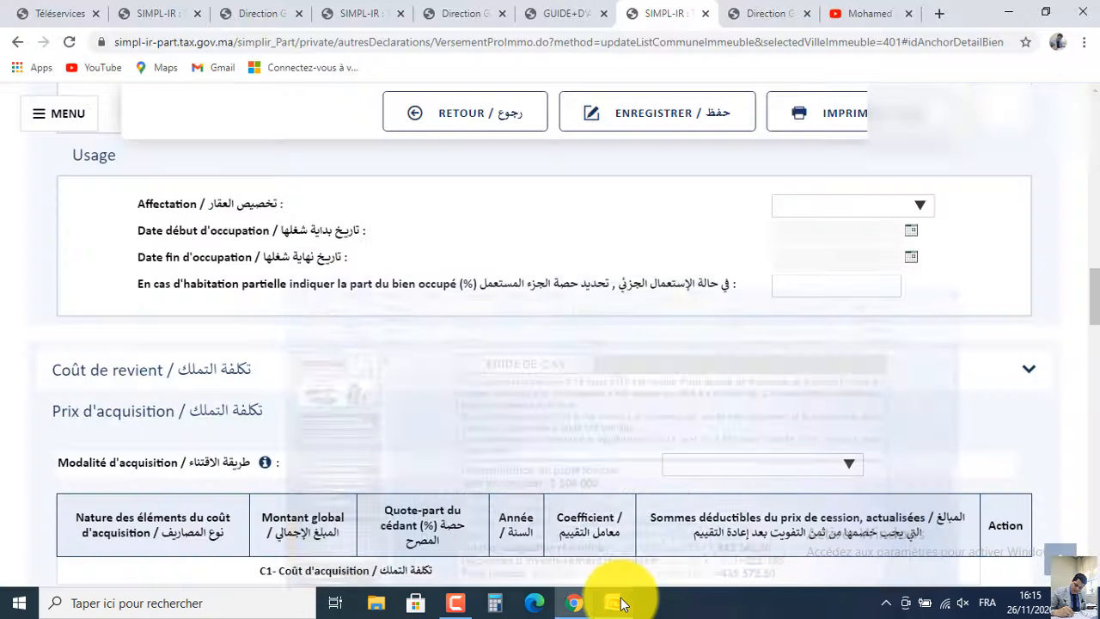
{"action": "left_click", "coordinate": [827, 207]}
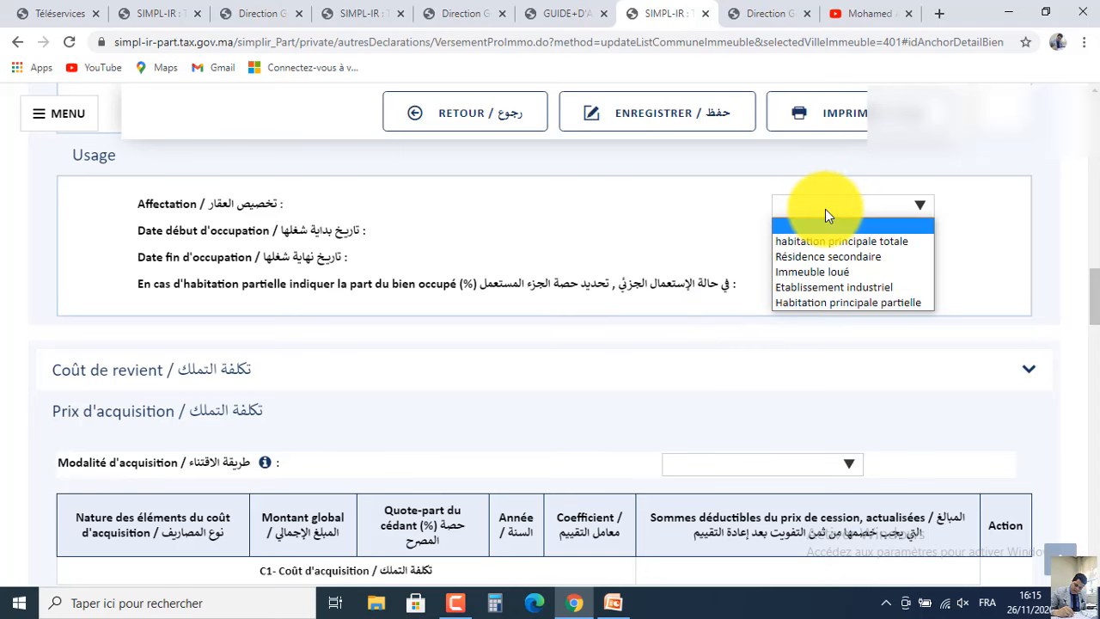
{"action": "left_click", "coordinate": [822, 266]}
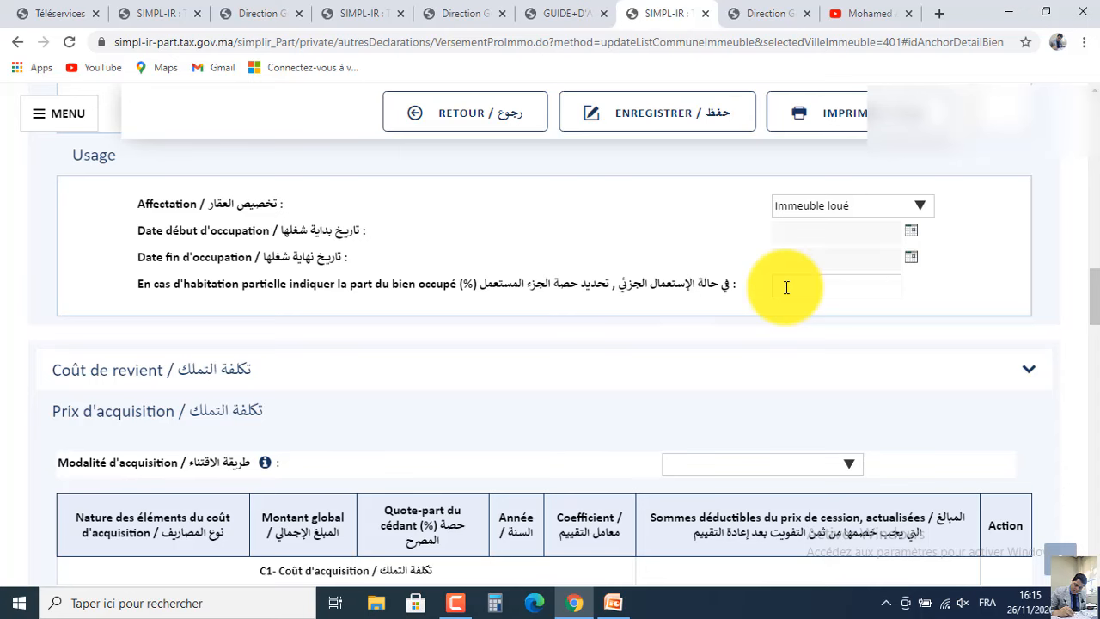
{"action": "scroll", "coordinate": [1080, 295], "scroll_direction": "down", "scroll_amount": 3}
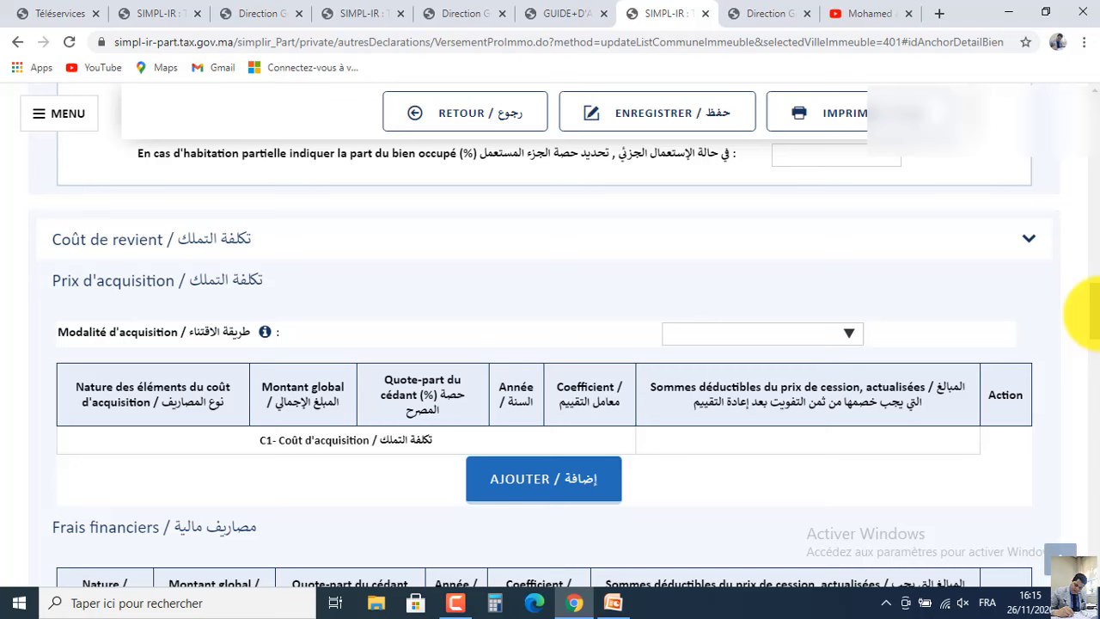
Add a new acquisition cost line of type Prix ou valeur d'acquisition.
{"action": "scroll", "coordinate": [1085, 314], "scroll_direction": "down", "scroll_amount": 1}
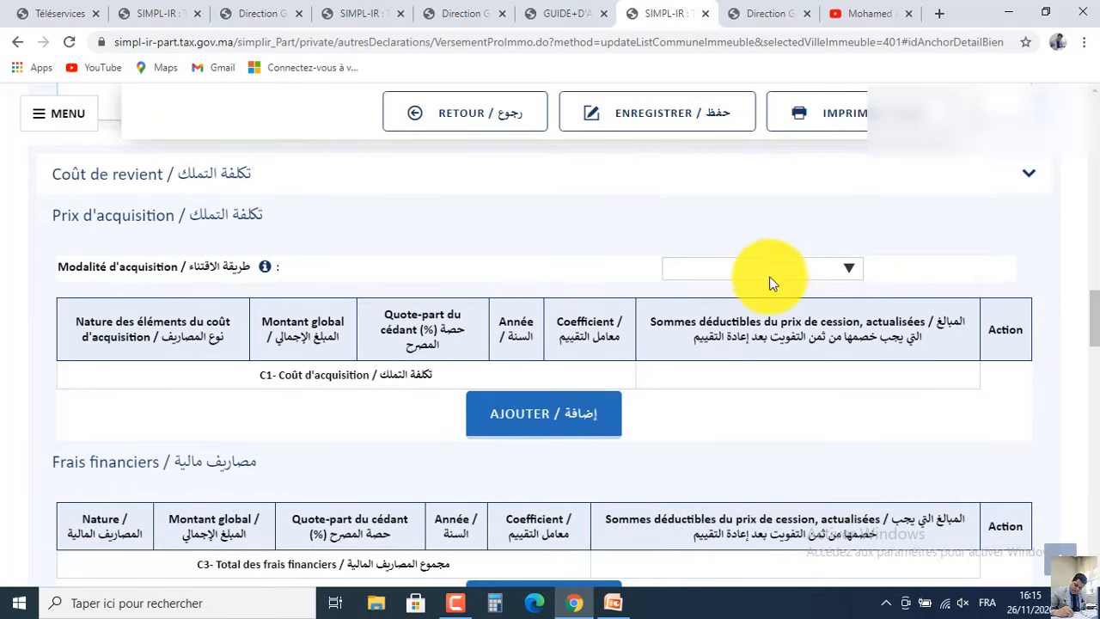
{"action": "left_click", "coordinate": [578, 414]}
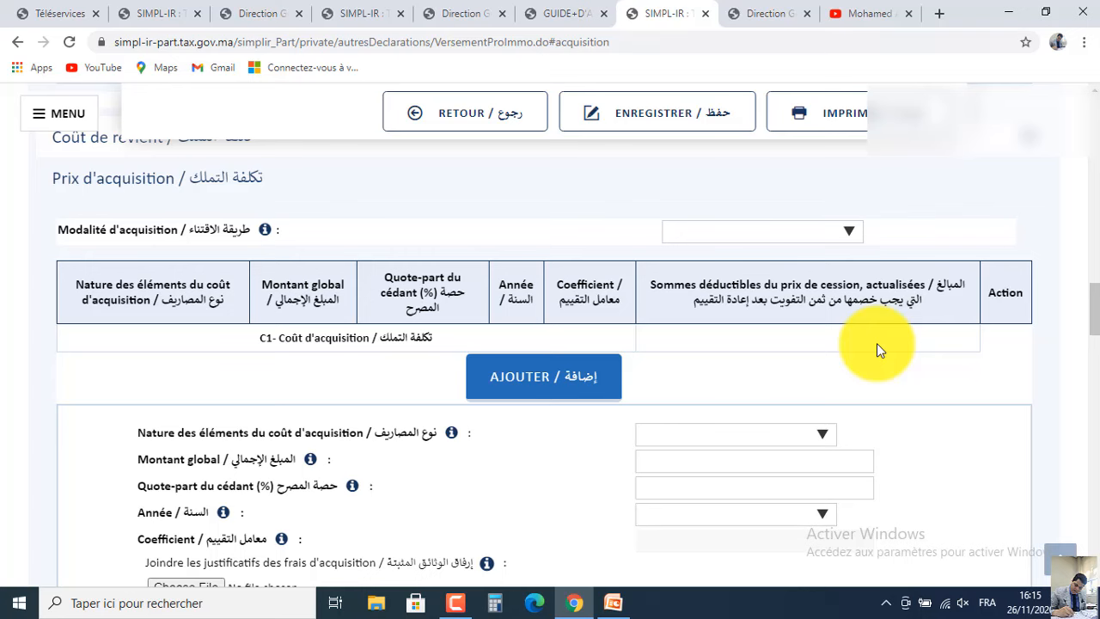
{"action": "scroll", "coordinate": [1083, 309], "scroll_direction": "down", "scroll_amount": 3}
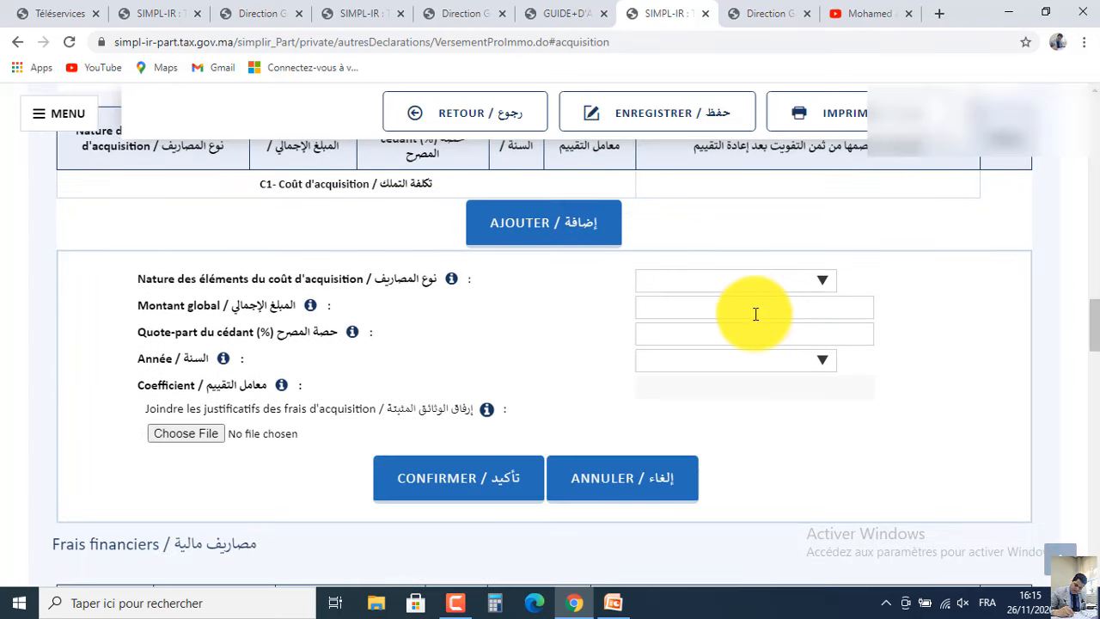
{"action": "left_click", "coordinate": [745, 286]}
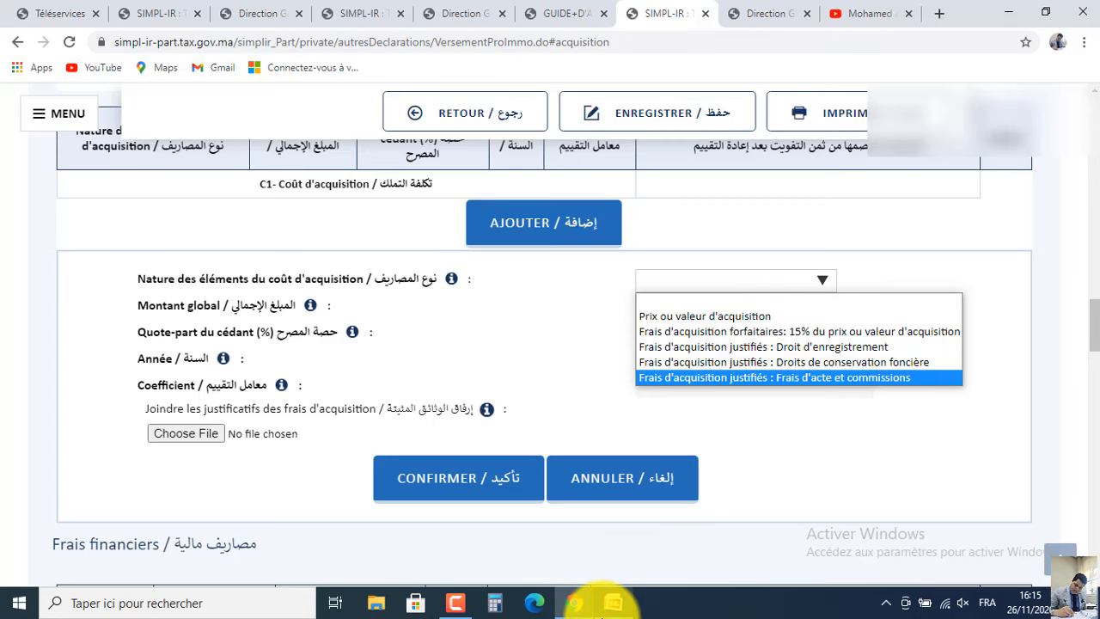
{"action": "left_click", "coordinate": [612, 603]}
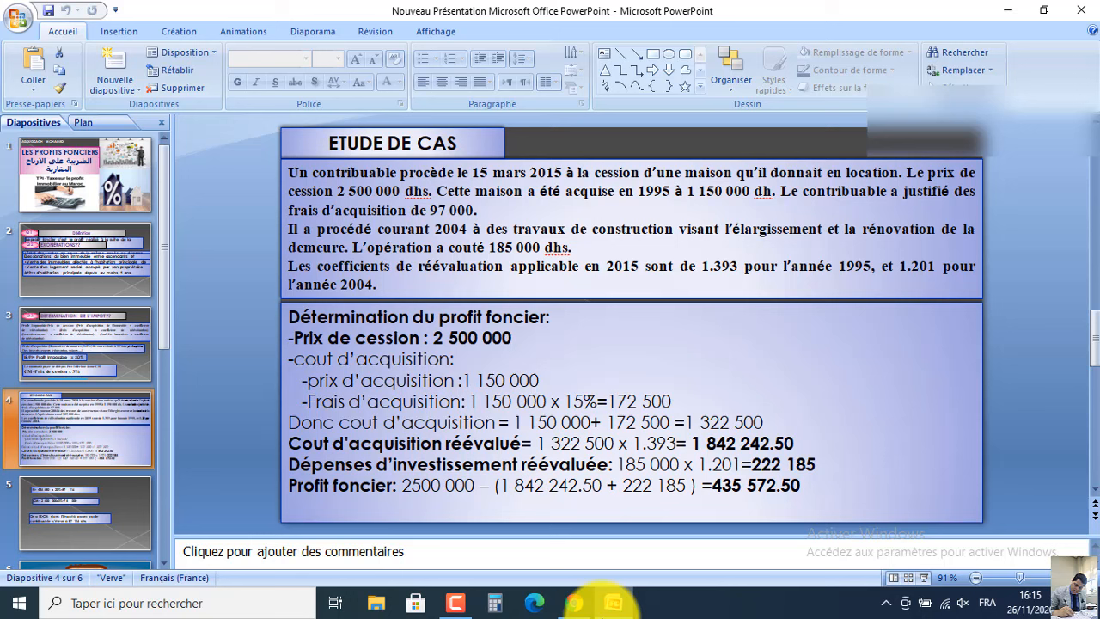
{"action": "left_click", "coordinate": [622, 603]}
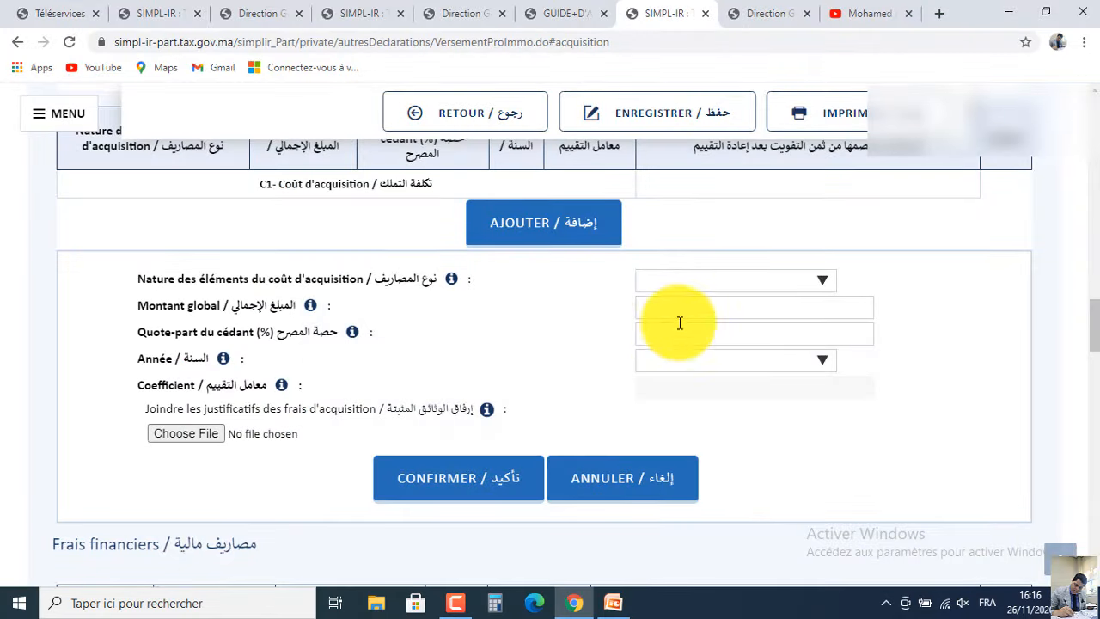
{"action": "left_click", "coordinate": [685, 287]}
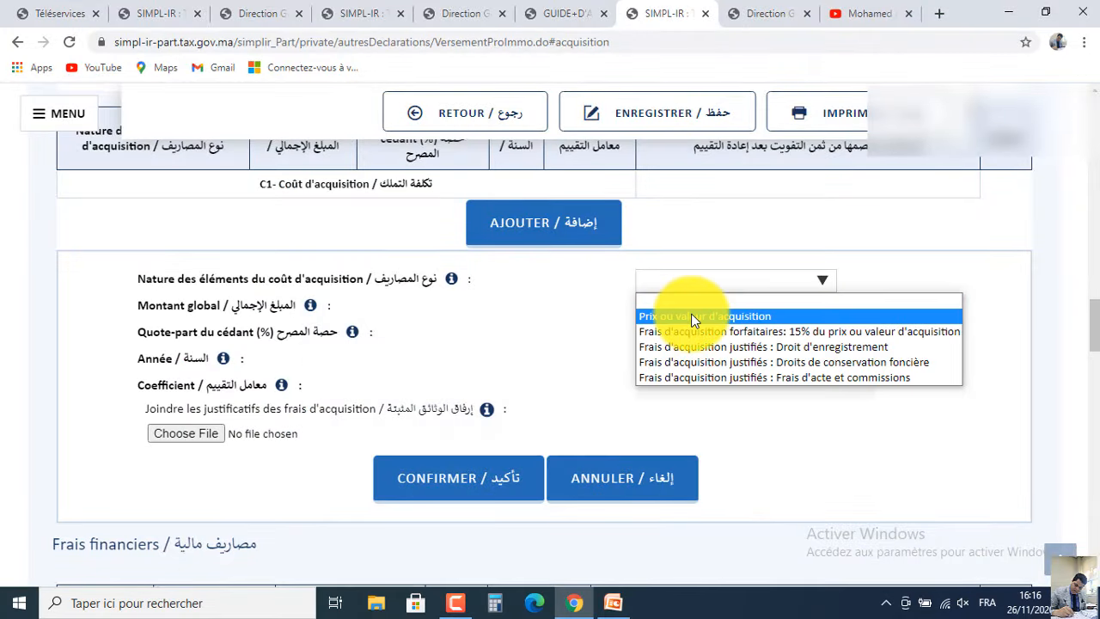
{"action": "left_click", "coordinate": [695, 317]}
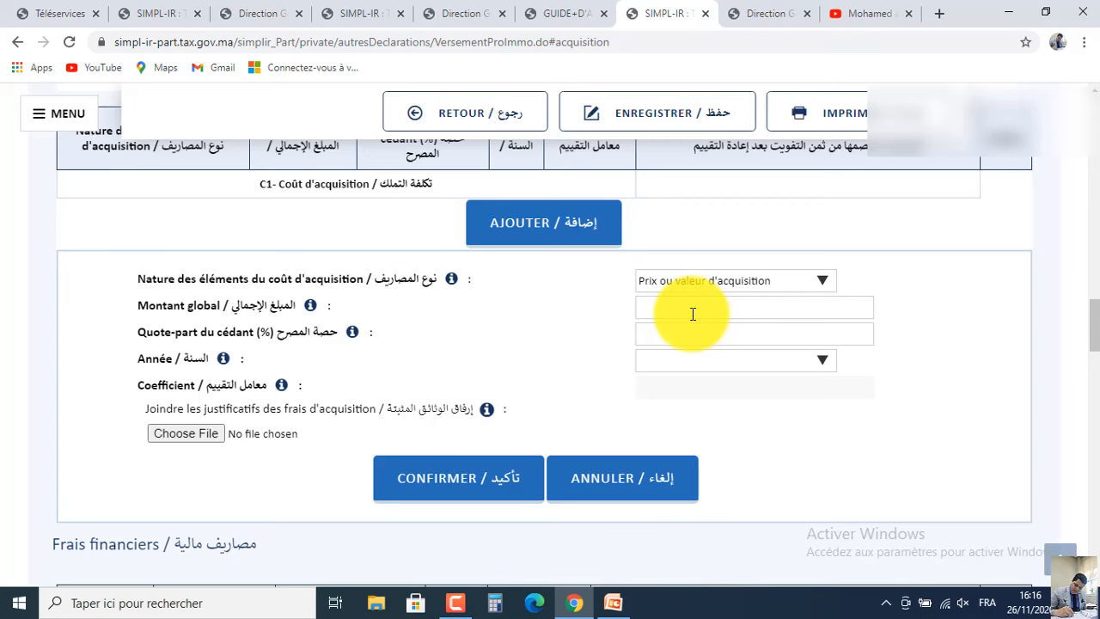
Enter Montant global 1150000, Quote-part 100% and acquisition year 1995, giving coefficient 1,393.
{"action": "left_click", "coordinate": [693, 314]}
{"action": "left_click", "coordinate": [615, 601]}
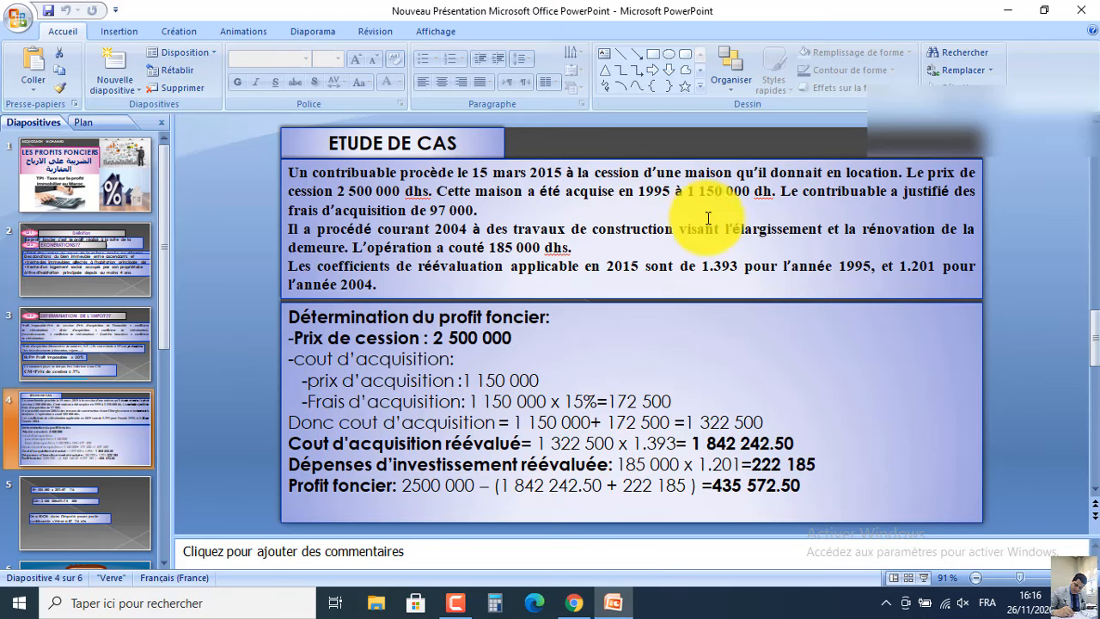
{"action": "left_click", "coordinate": [616, 602]}
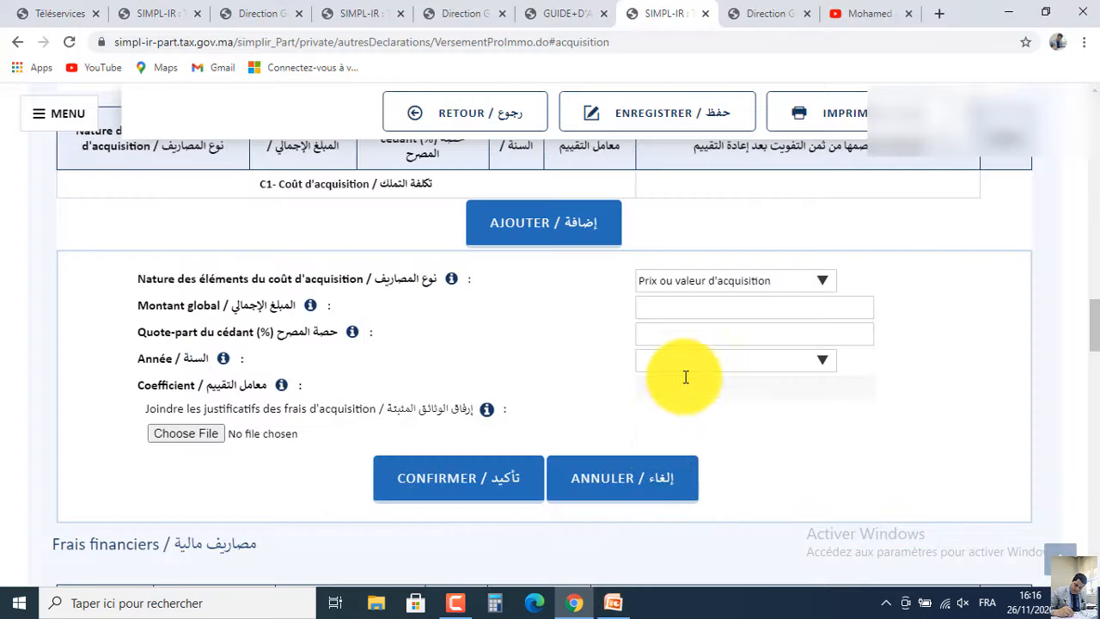
{"action": "left_click", "coordinate": [710, 311]}
{"action": "type", "text": "115"}
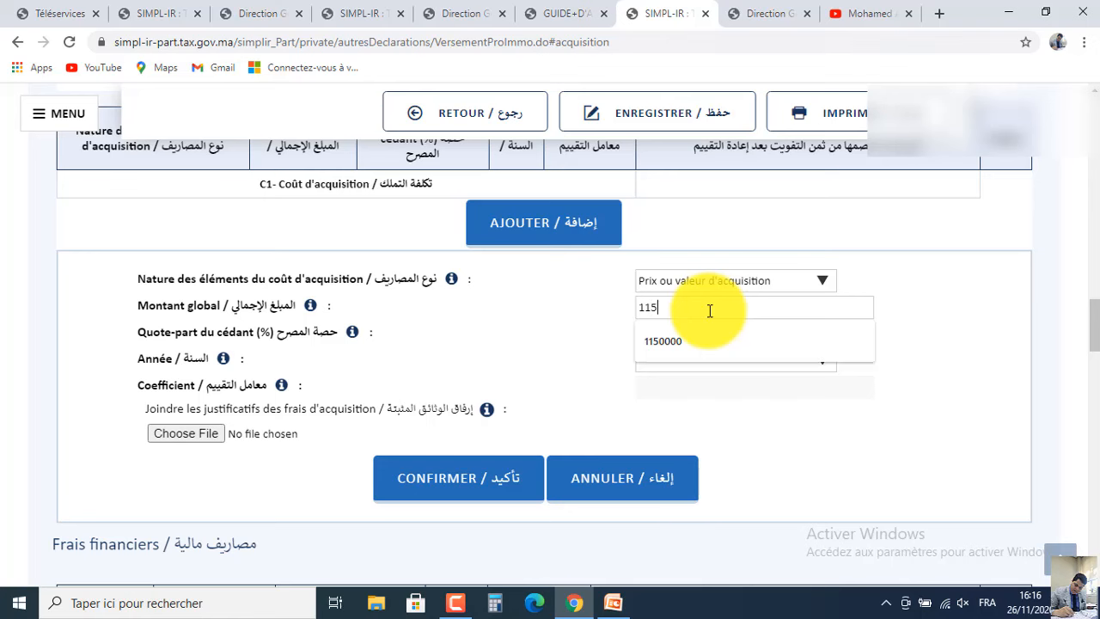
{"action": "type", "text": "0000"}
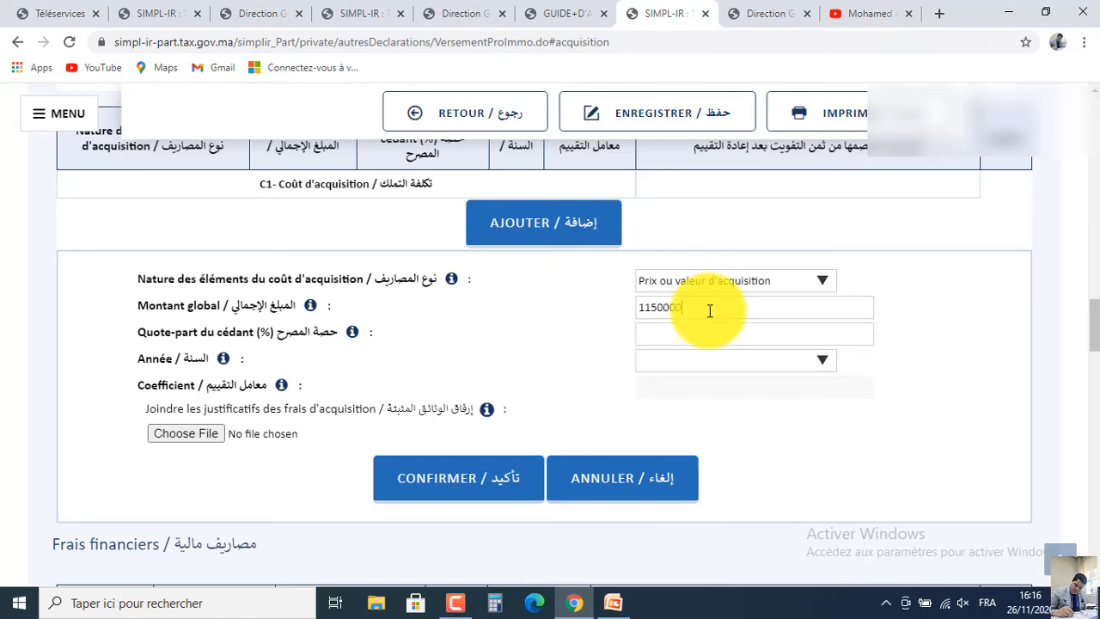
{"action": "left_click", "coordinate": [670, 334]}
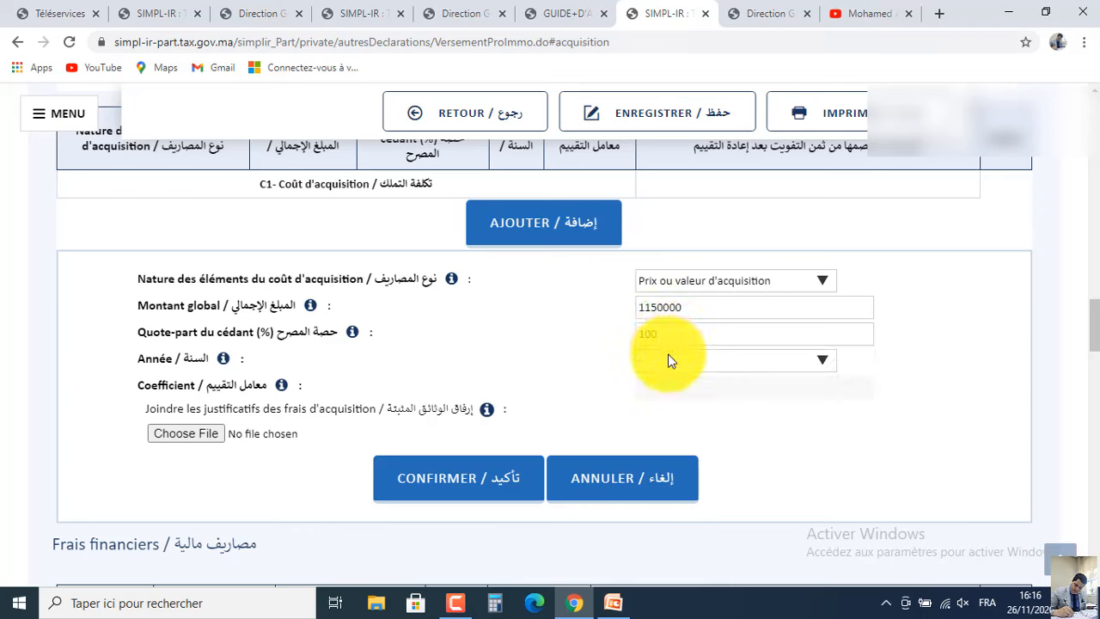
{"action": "left_click", "coordinate": [668, 358]}
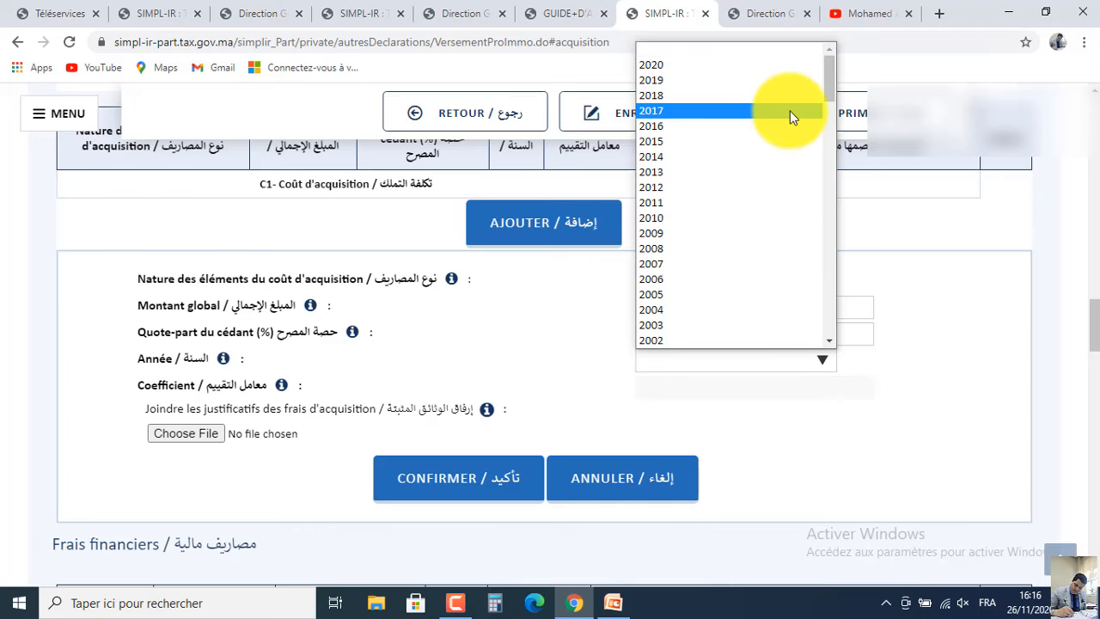
{"action": "left_click", "coordinate": [827, 135]}
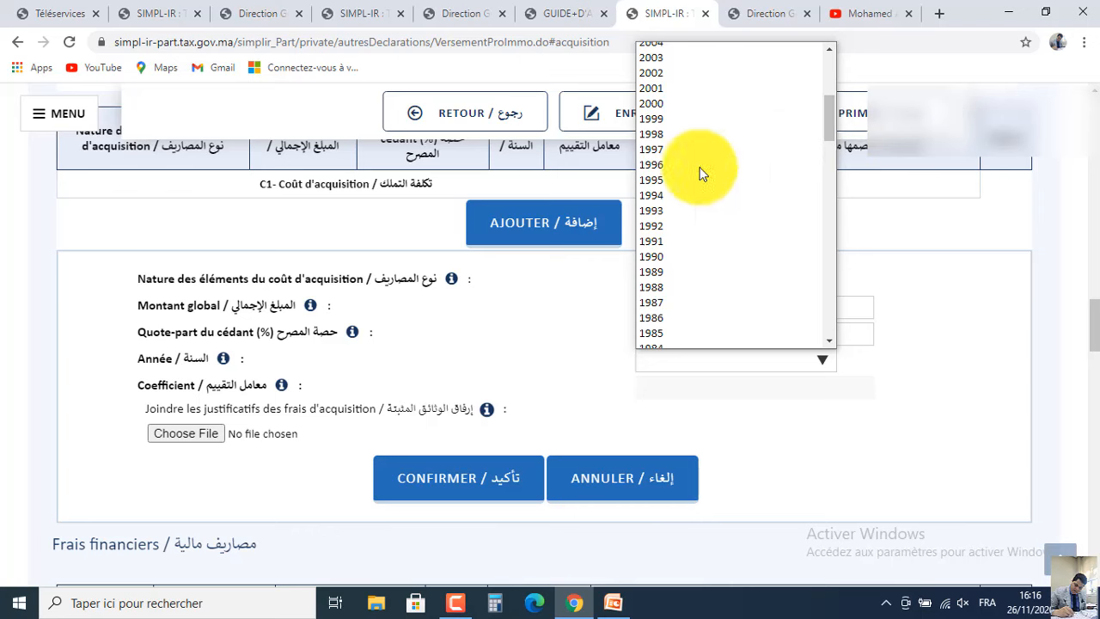
{"action": "left_click", "coordinate": [652, 181]}
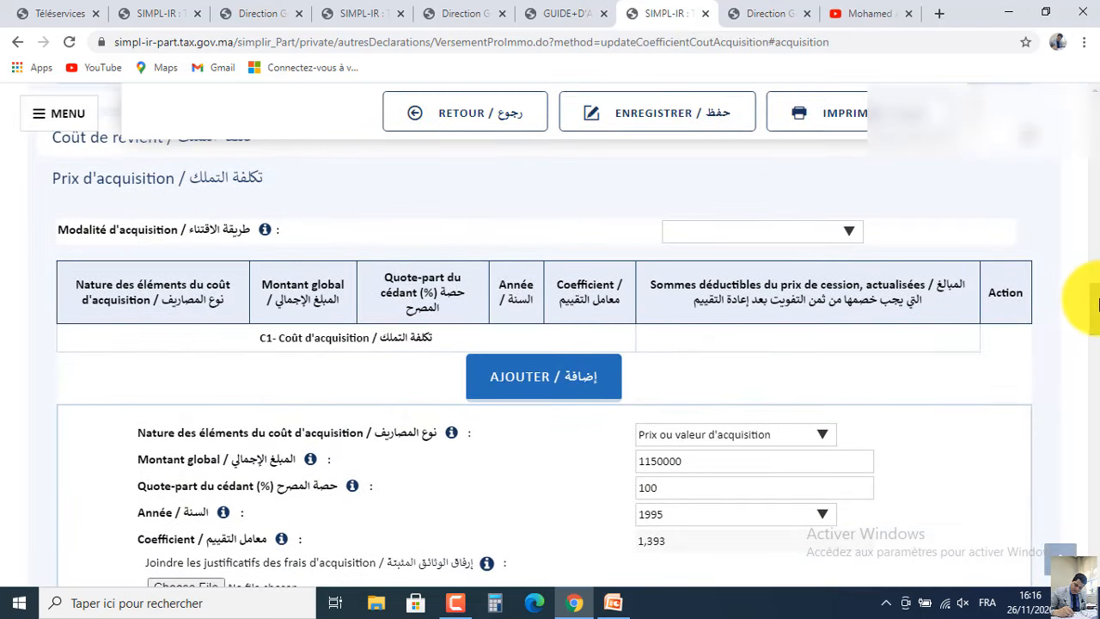
{"action": "scroll", "coordinate": [1096, 337], "scroll_direction": "down", "scroll_amount": 2}
{"action": "scroll", "coordinate": [1096, 338], "scroll_direction": "down", "scroll_amount": 1}
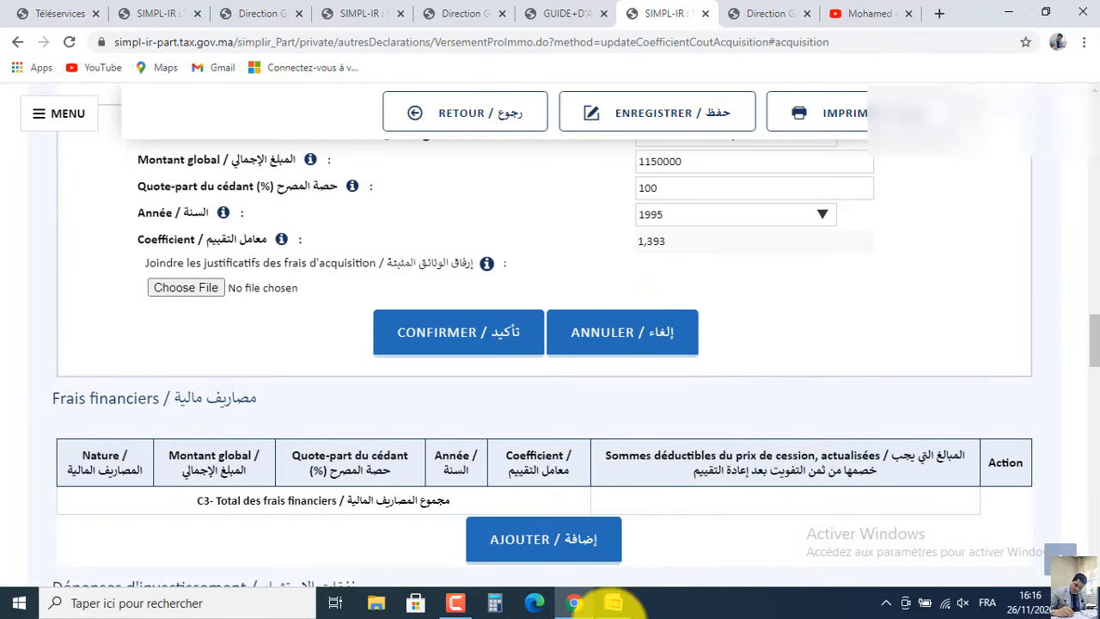
Attach acte ahat.pdf as the supporting deed and confirm the 1,150,000 acquisition price line.
{"action": "left_click", "coordinate": [613, 603]}
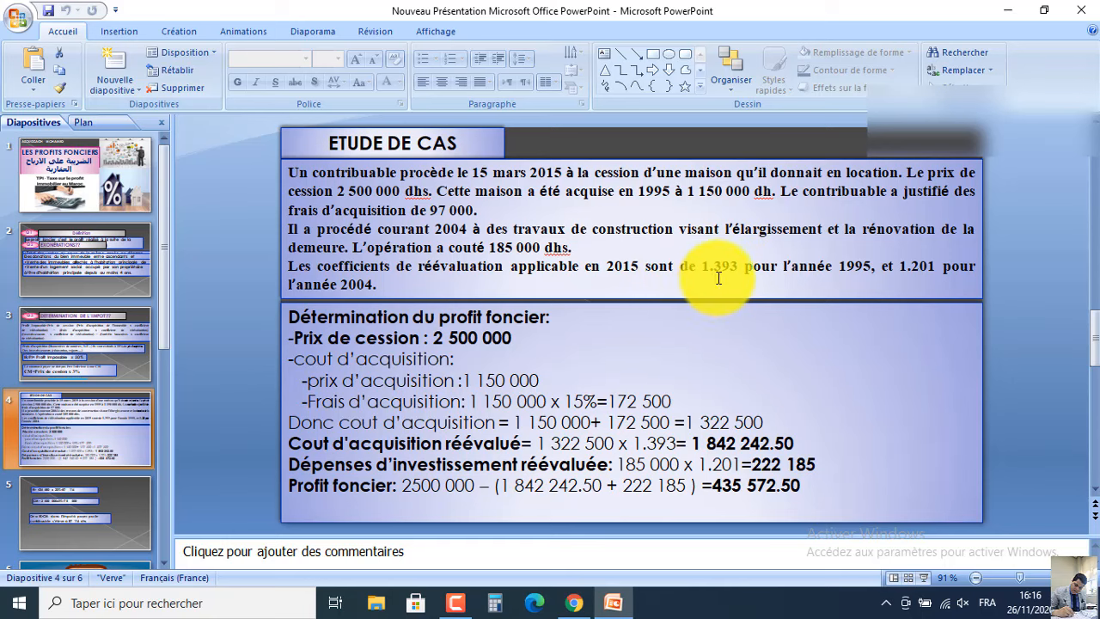
{"action": "left_click", "coordinate": [1007, 10]}
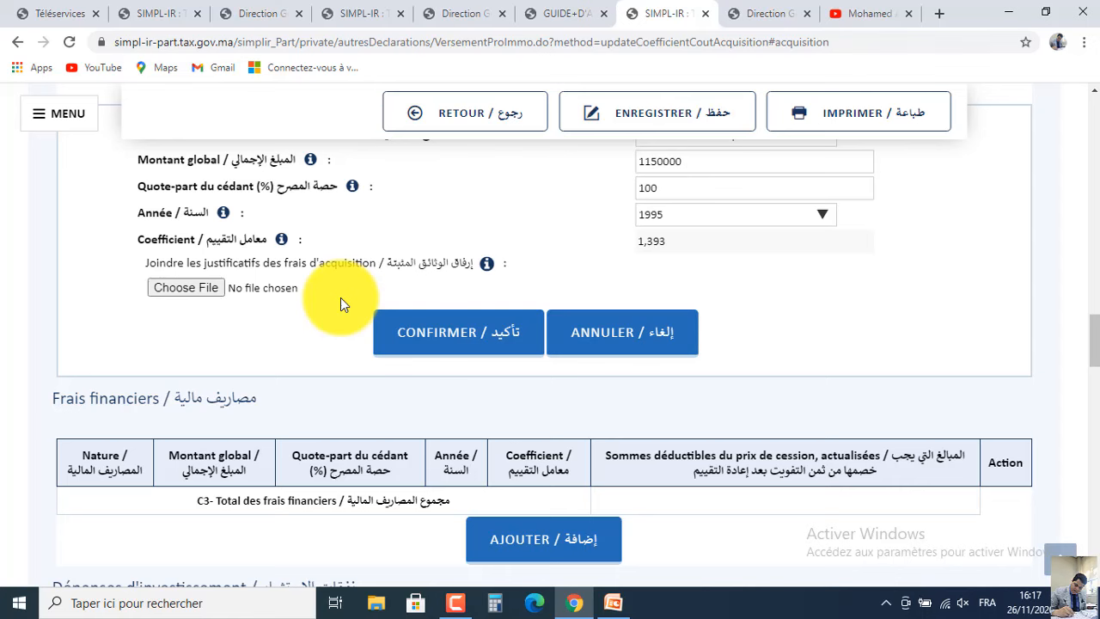
{"action": "key", "text": "super+d"}
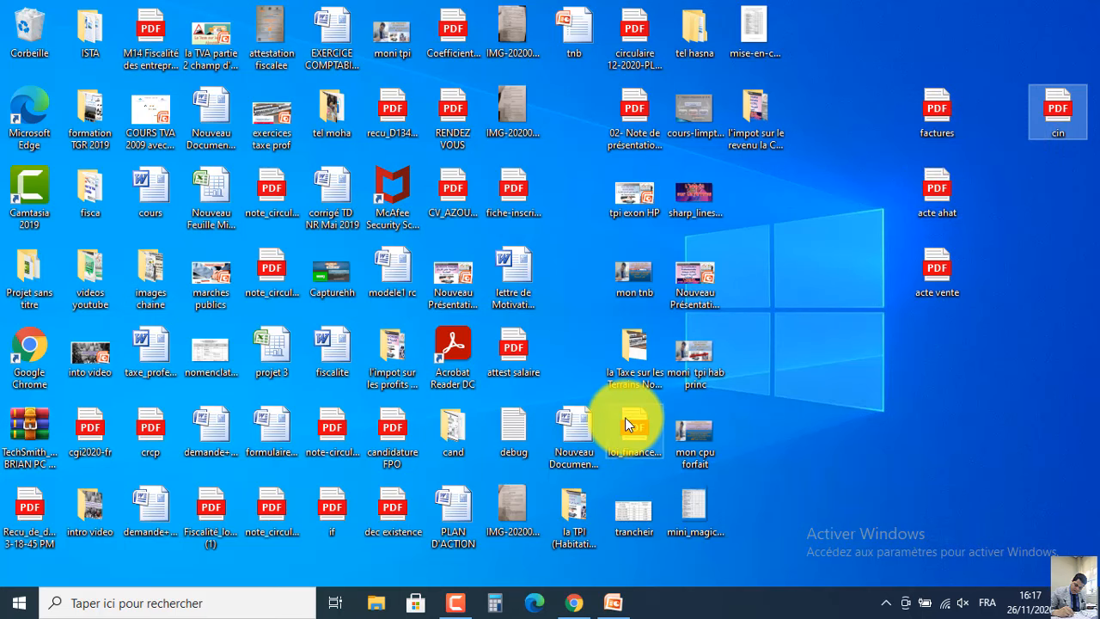
{"action": "key", "text": "alt+Tab"}
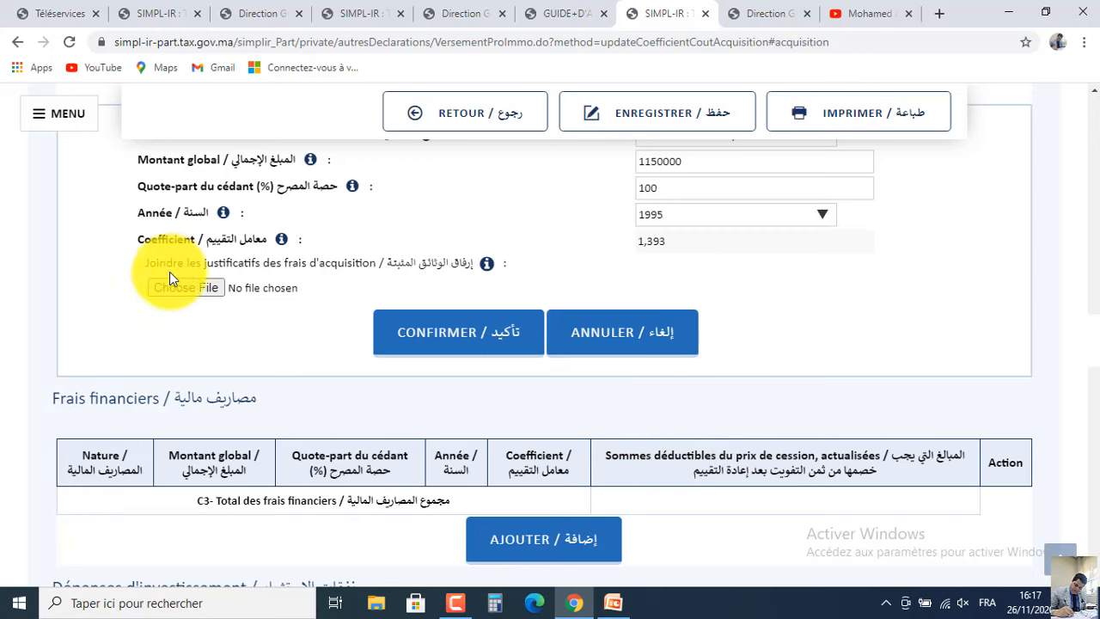
{"action": "left_click", "coordinate": [182, 292]}
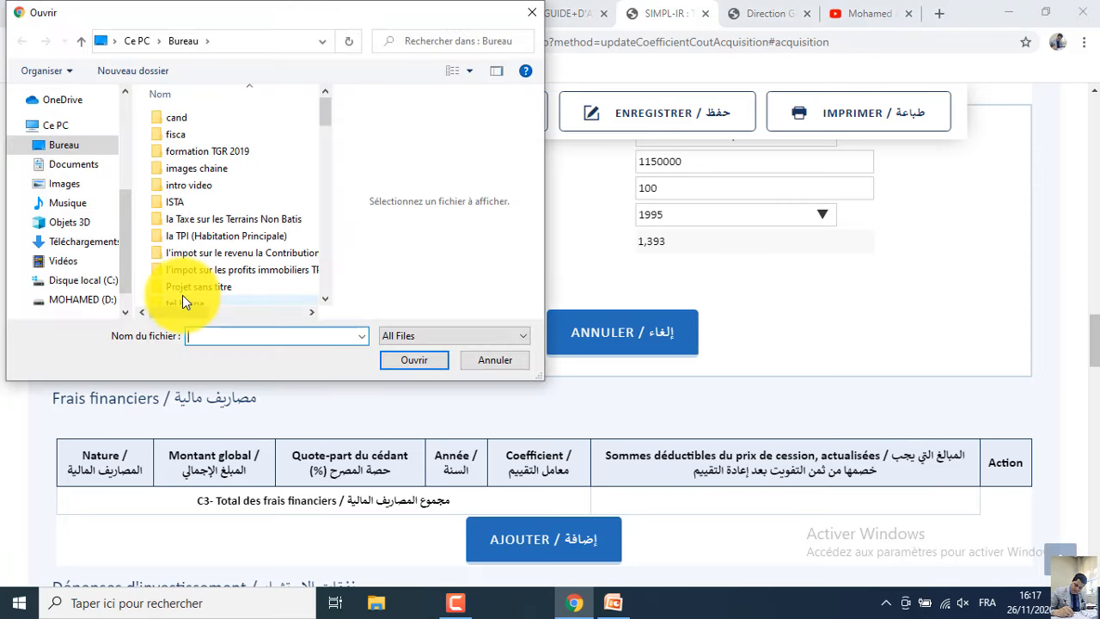
{"action": "left_click", "coordinate": [268, 138]}
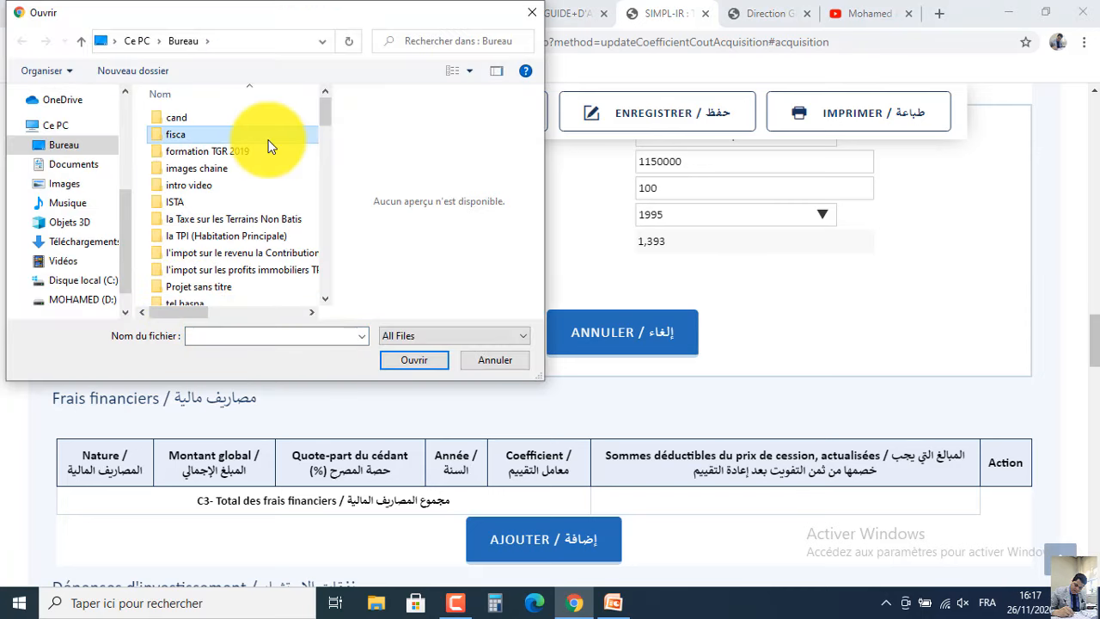
{"action": "scroll", "coordinate": [267, 146], "scroll_direction": "down", "scroll_amount": 5}
{"action": "left_click", "coordinate": [265, 113]}
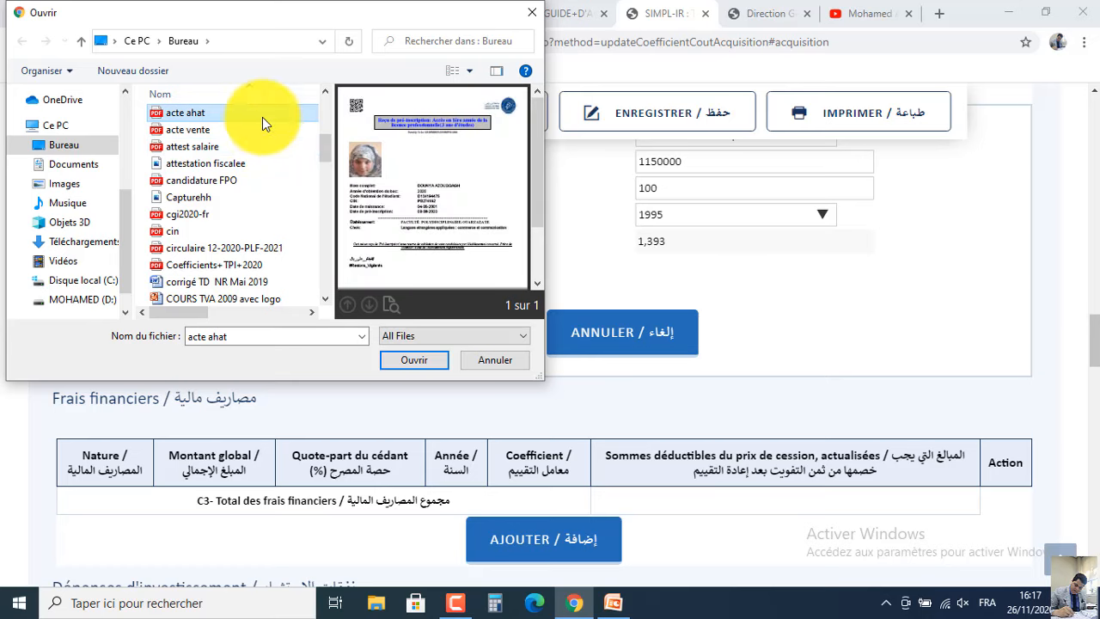
{"action": "double_click", "coordinate": [262, 117]}
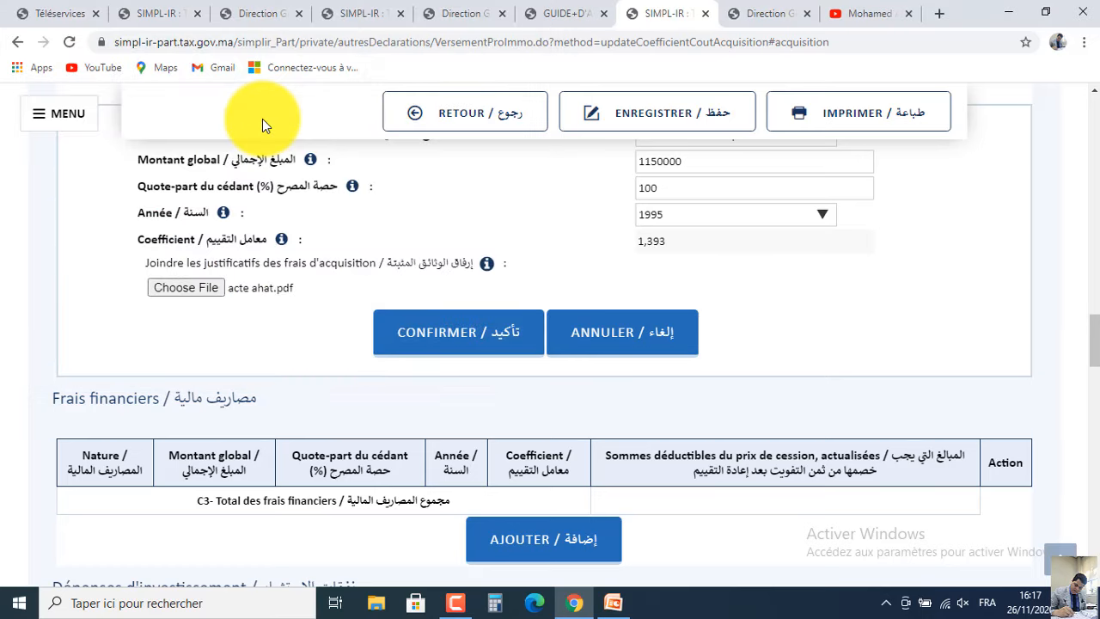
{"action": "left_click", "coordinate": [440, 340]}
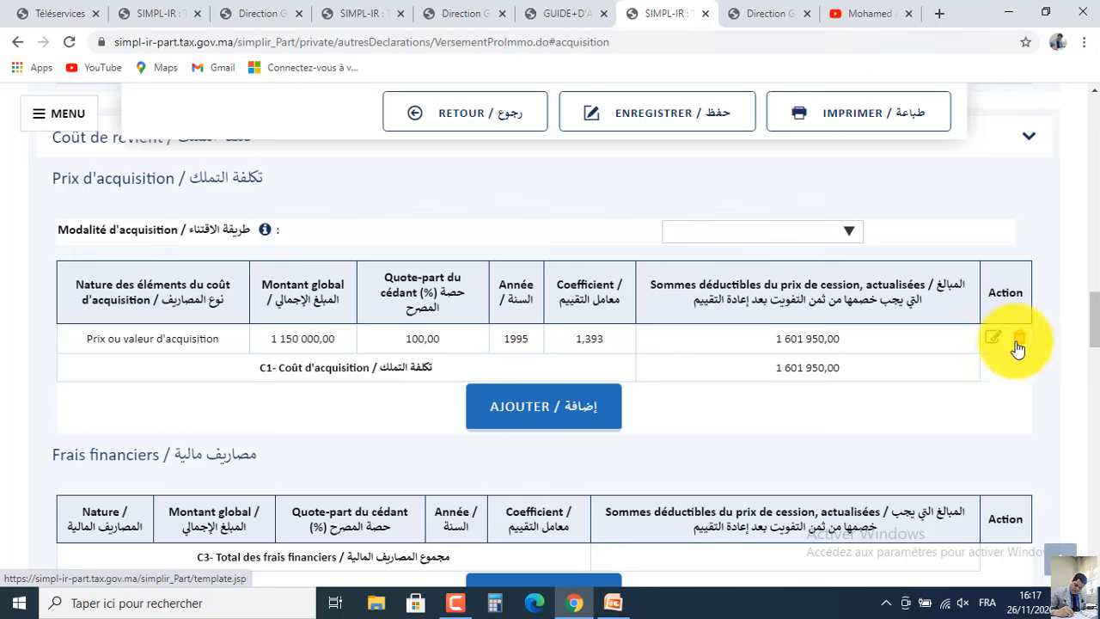
Add a new acquisition cost line of type Frais d'acquisition forfaitaires: 15%.
{"action": "left_click", "coordinate": [593, 405]}
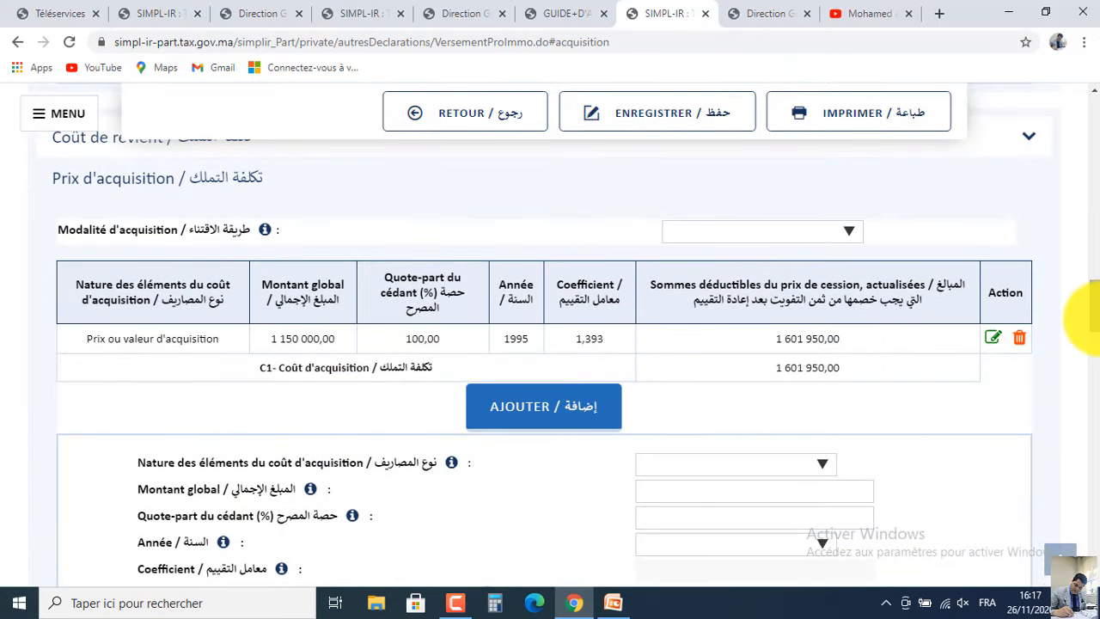
{"action": "scroll", "coordinate": [1095, 310], "scroll_direction": "down", "scroll_amount": 1}
{"action": "scroll", "coordinate": [1096, 309], "scroll_direction": "down", "scroll_amount": 1}
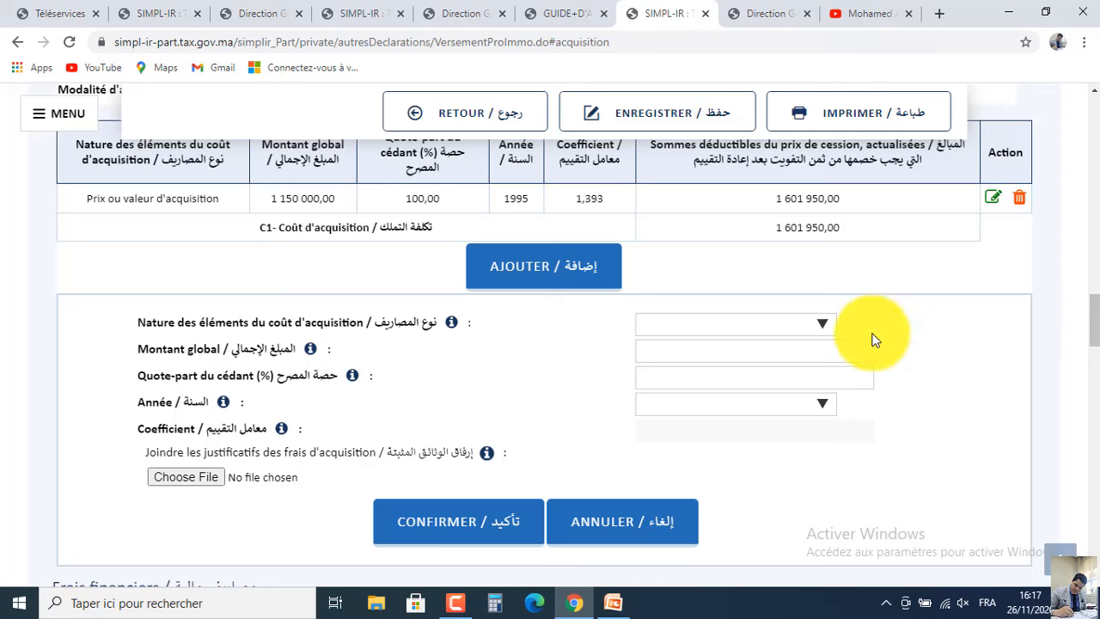
{"action": "left_click", "coordinate": [759, 324]}
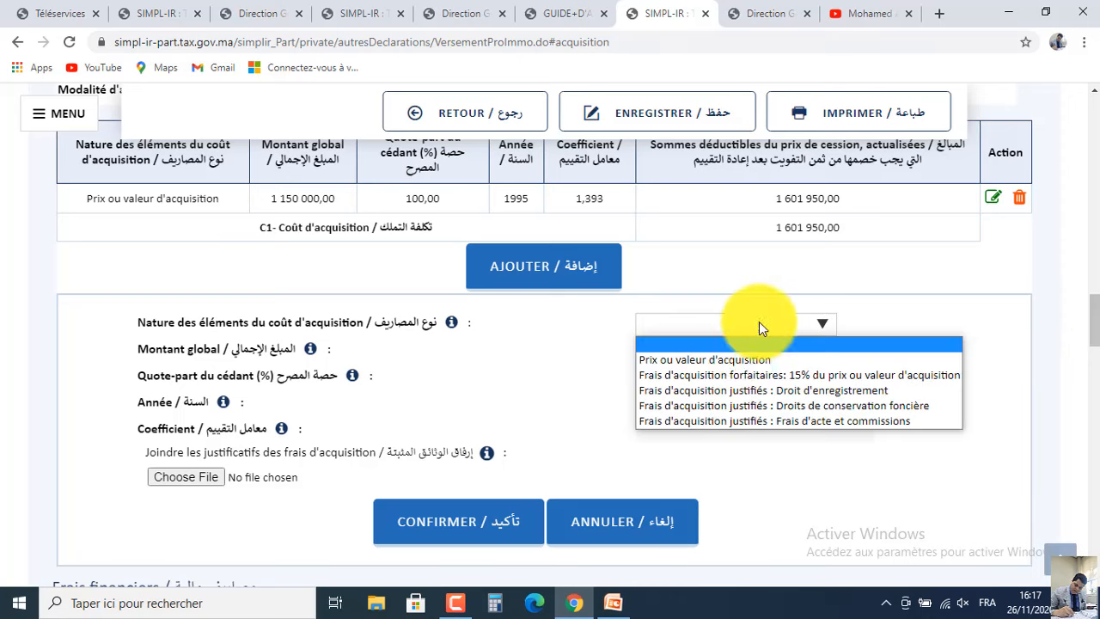
{"action": "left_click", "coordinate": [730, 376]}
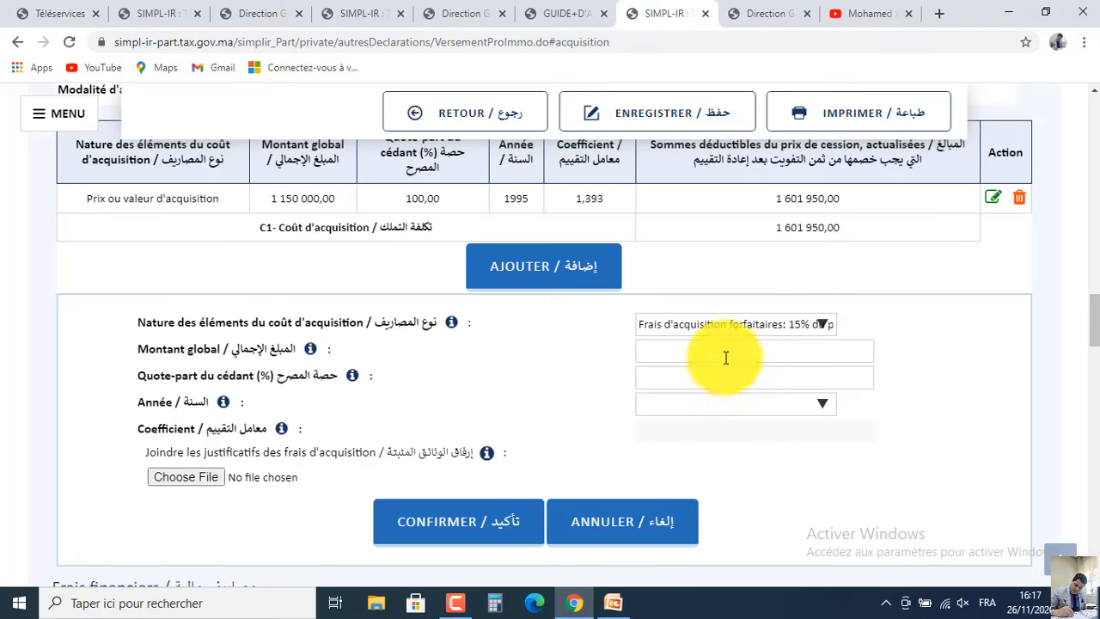
Enter 172500 at 100% share for 1995 and confirm, bringing C1 to 1 842 243,00.
{"action": "left_click", "coordinate": [725, 354]}
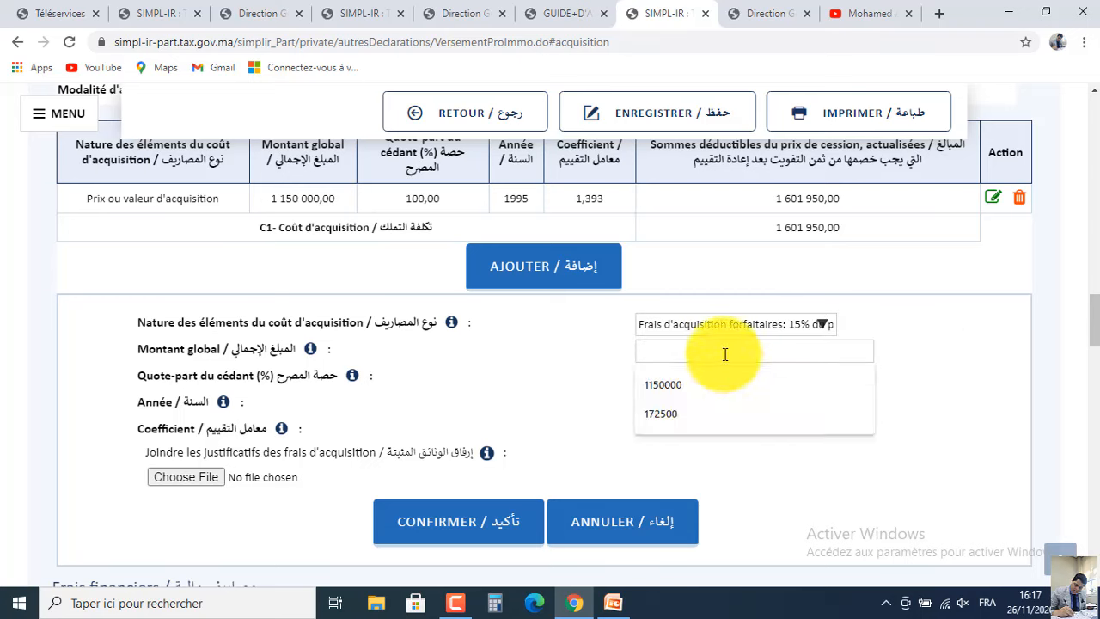
{"action": "left_click", "coordinate": [693, 413]}
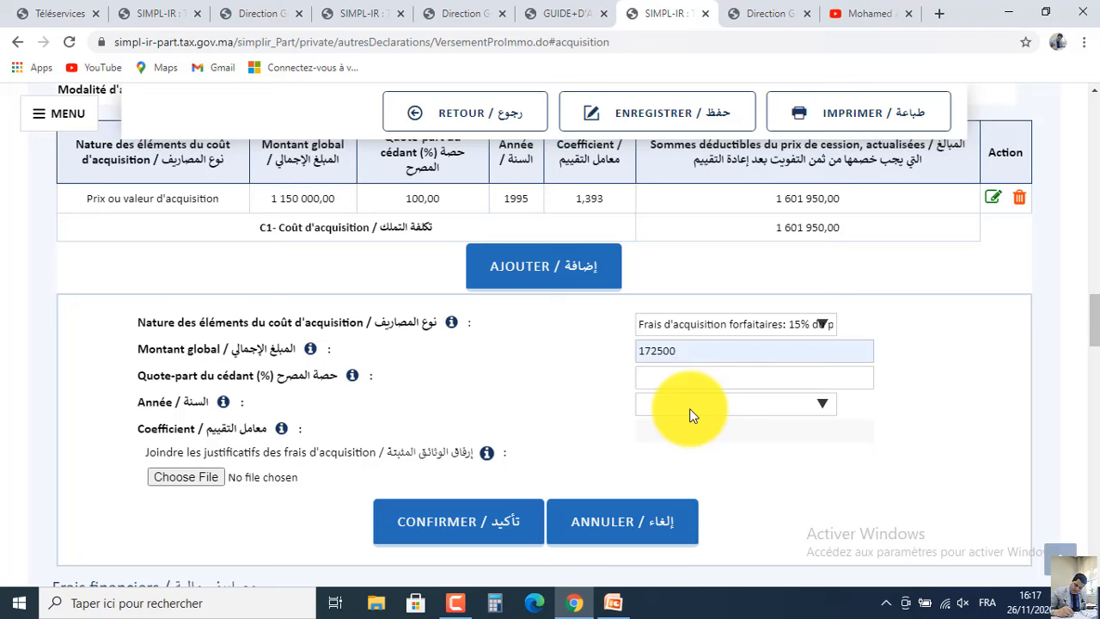
{"action": "left_click", "coordinate": [707, 376]}
{"action": "type", "text": "1"}
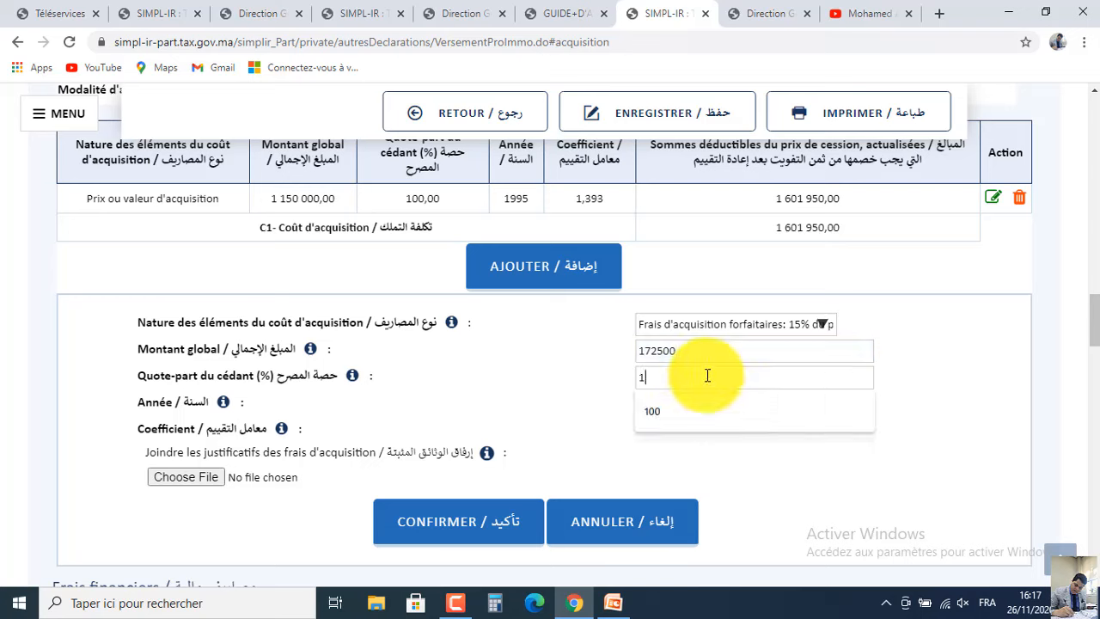
{"action": "type", "text": "00"}
{"action": "left_click", "coordinate": [705, 404]}
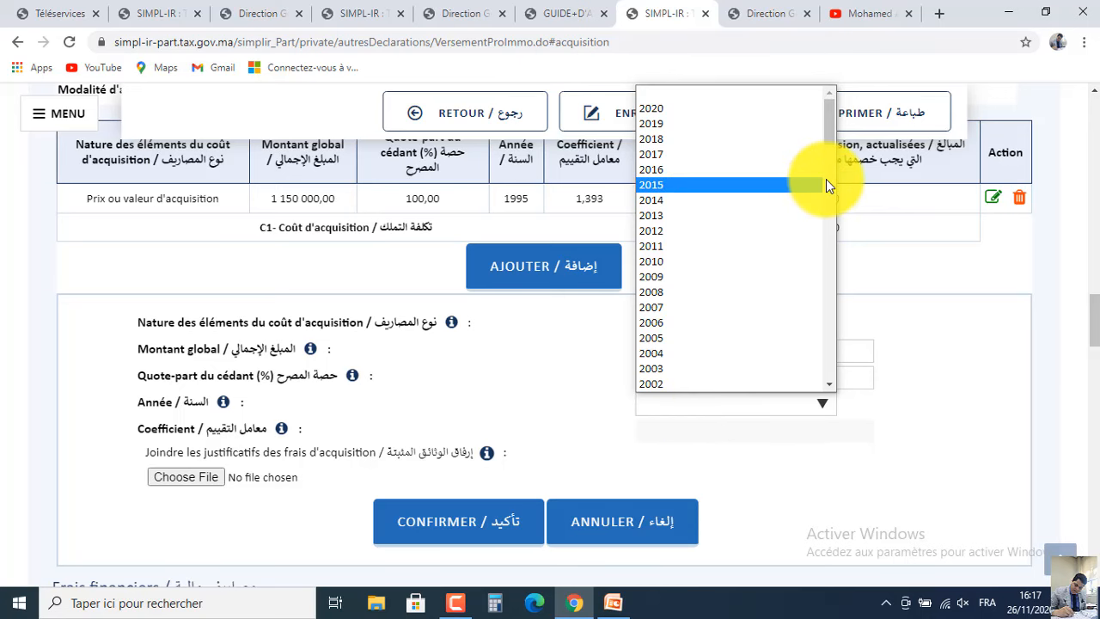
{"action": "scroll", "coordinate": [826, 179], "scroll_direction": "down", "scroll_amount": 3}
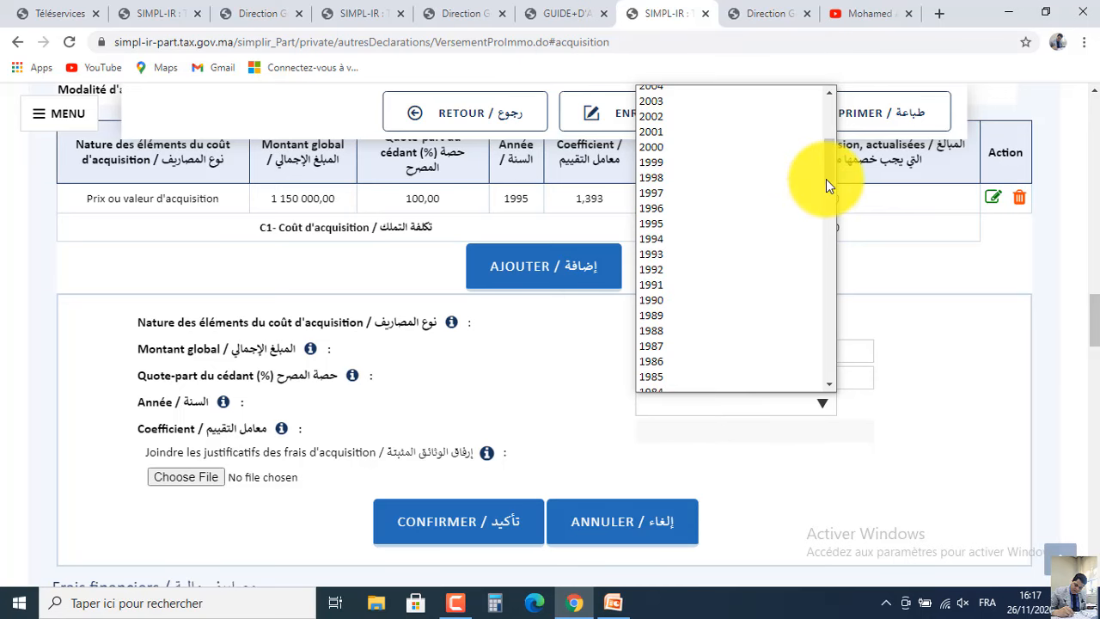
{"action": "left_click", "coordinate": [696, 223]}
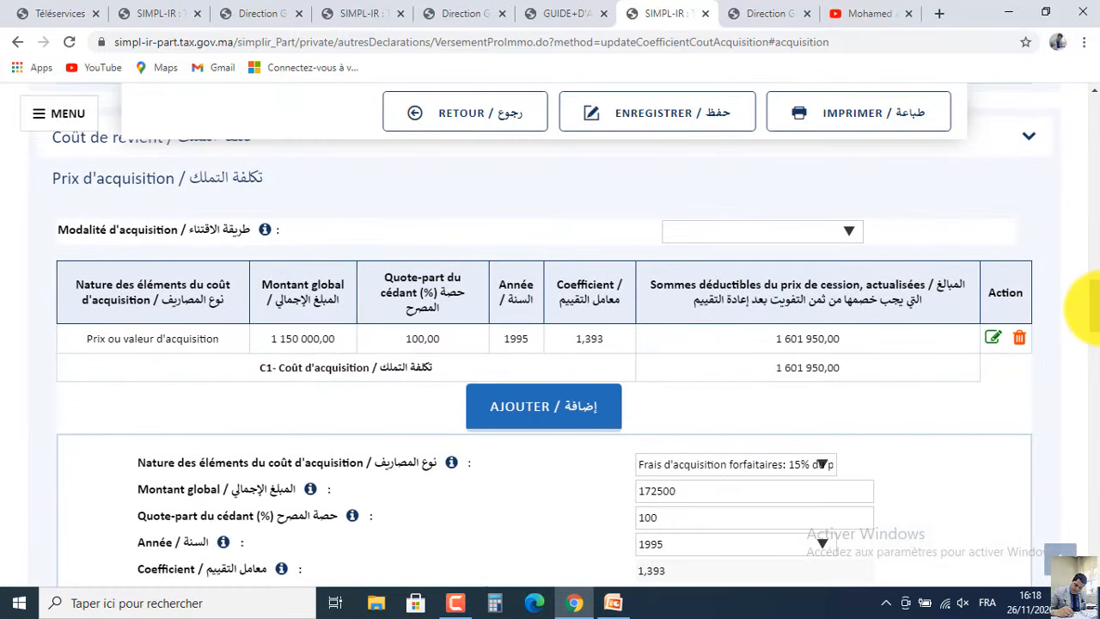
{"action": "left_click_drag", "start_coordinate": [1087, 305], "coordinate": [1083, 332]}
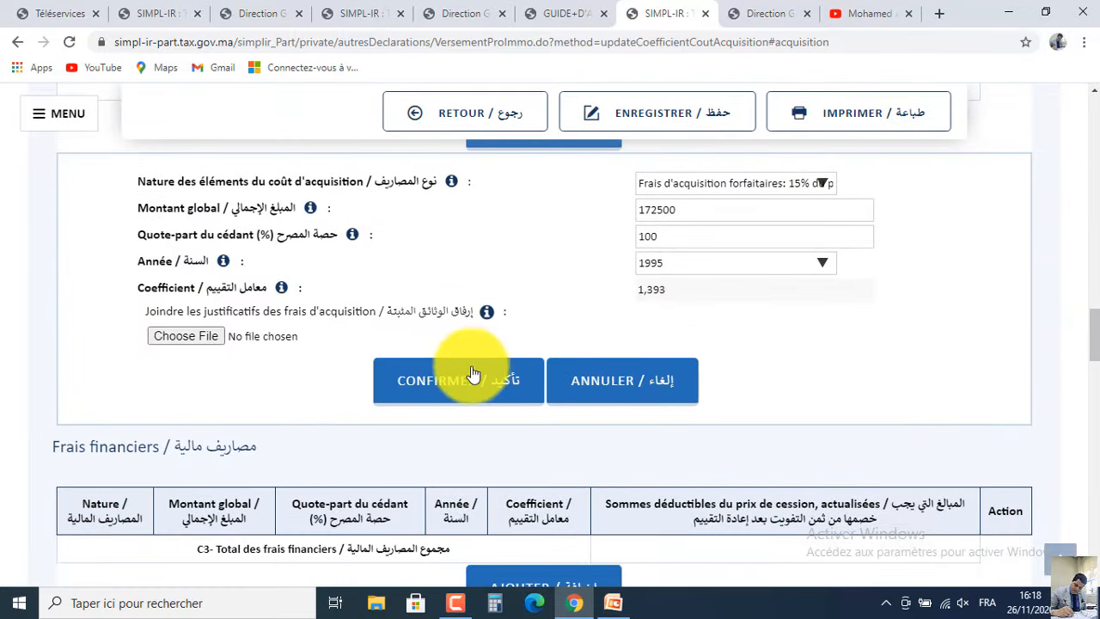
{"action": "left_click", "coordinate": [468, 381]}
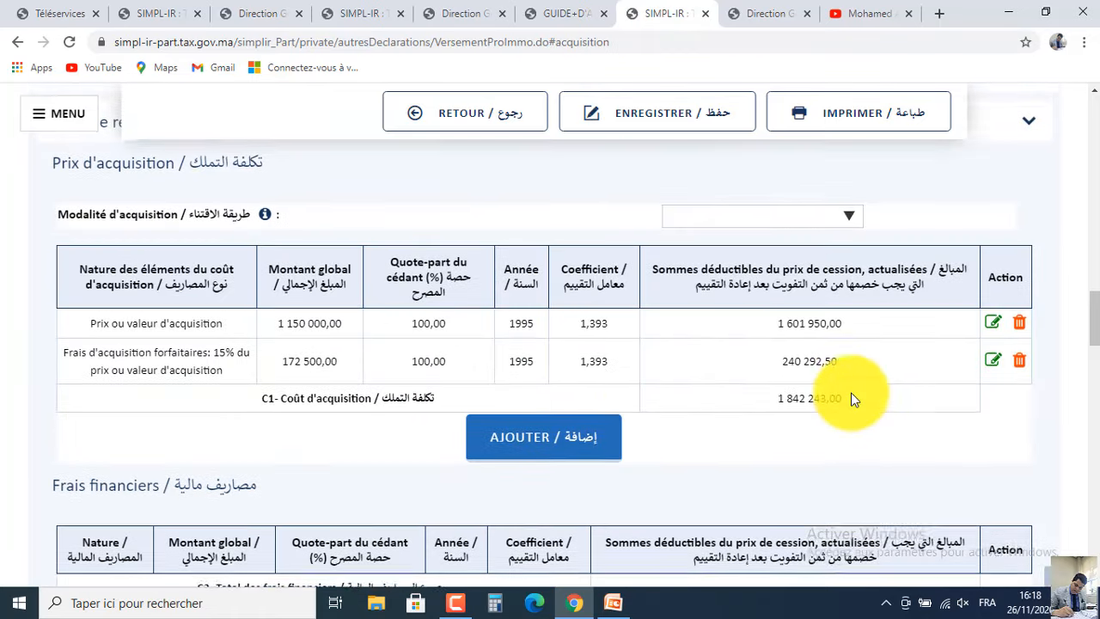
Scroll to Dépenses d'investissement and review the case-study profit figures in PowerPoint.
{"action": "scroll", "coordinate": [1085, 354], "scroll_direction": "down", "scroll_amount": 1}
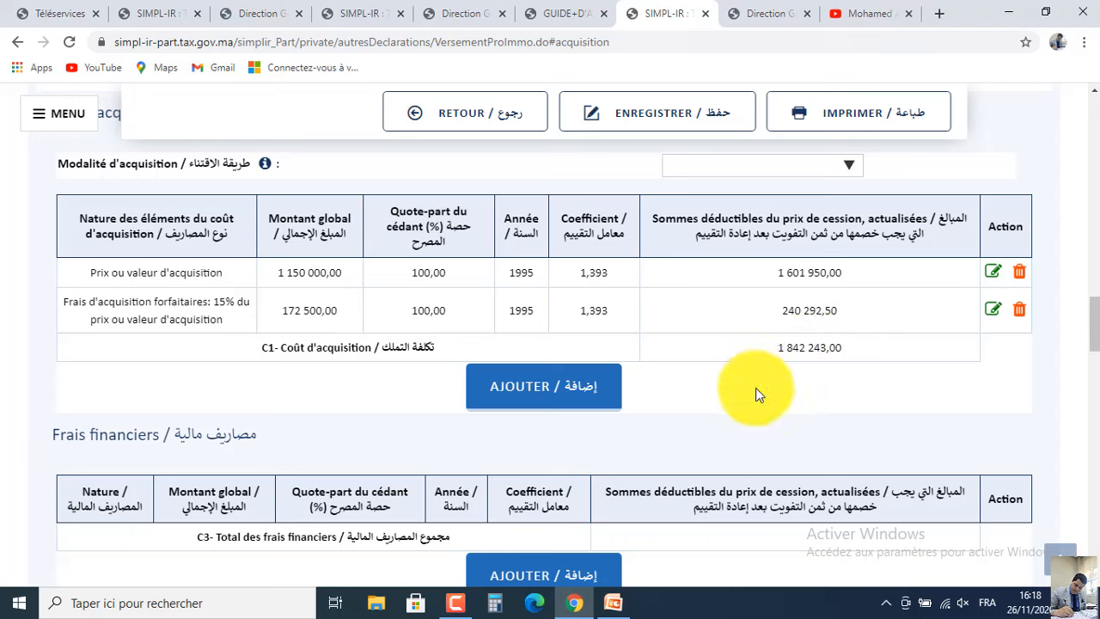
{"action": "left_click", "coordinate": [615, 603]}
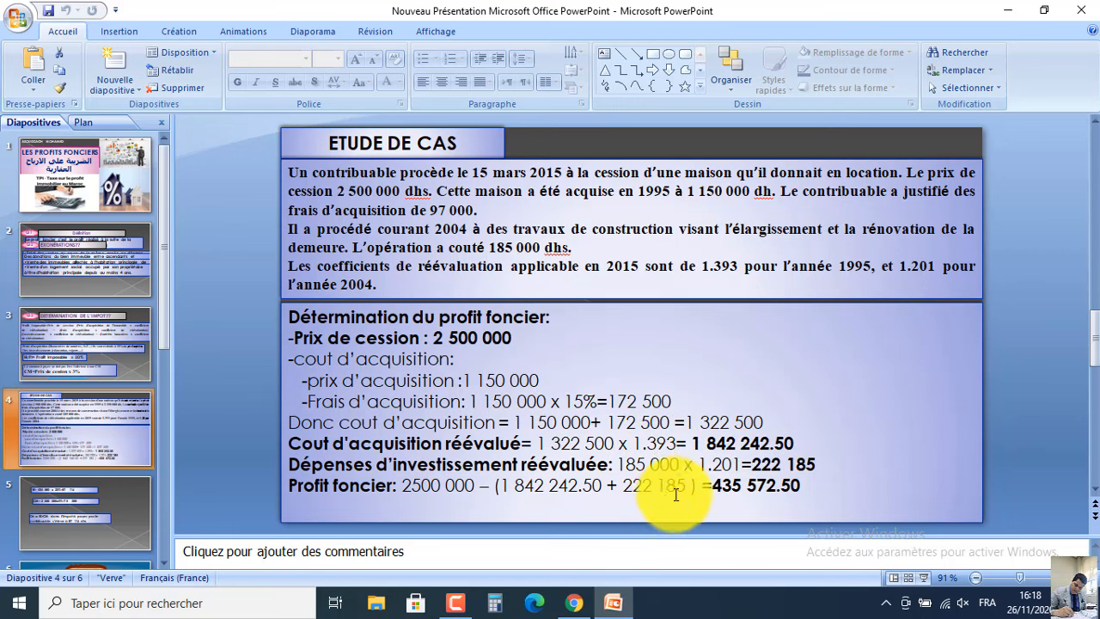
{"action": "left_click", "coordinate": [619, 604]}
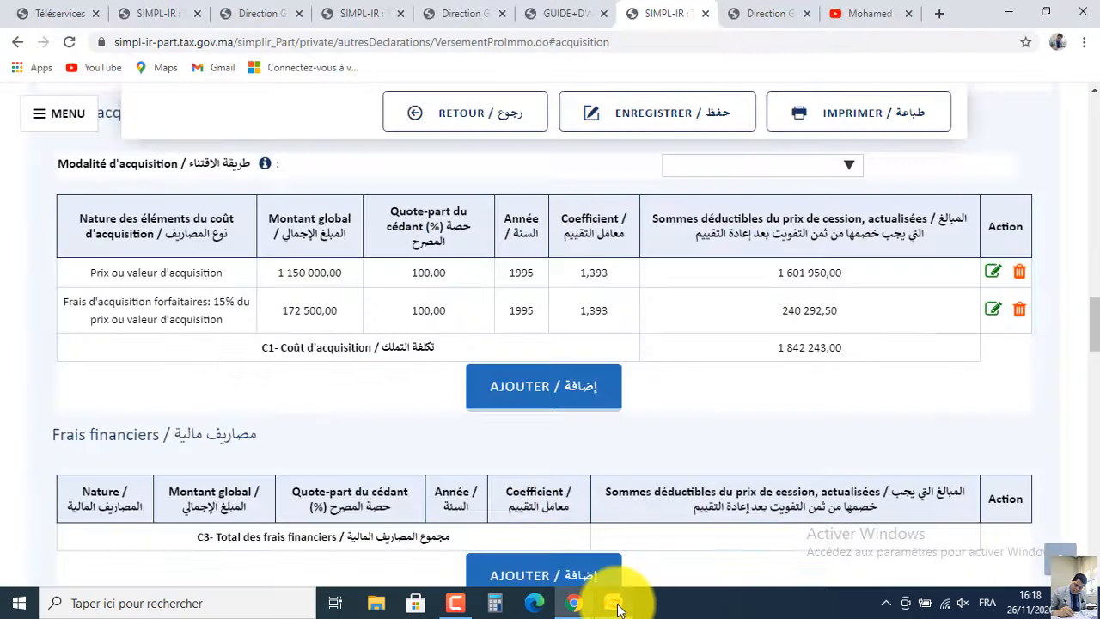
{"action": "scroll", "coordinate": [1092, 323], "scroll_direction": "down", "scroll_amount": 2}
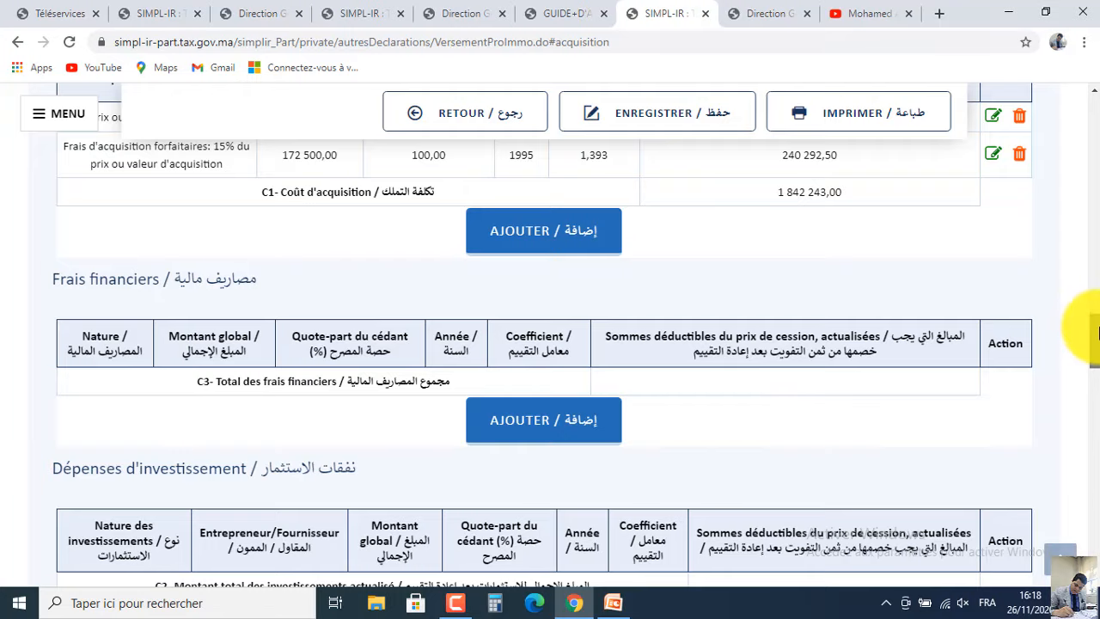
{"action": "left_click_drag", "start_coordinate": [1095, 331], "coordinate": [1088, 359]}
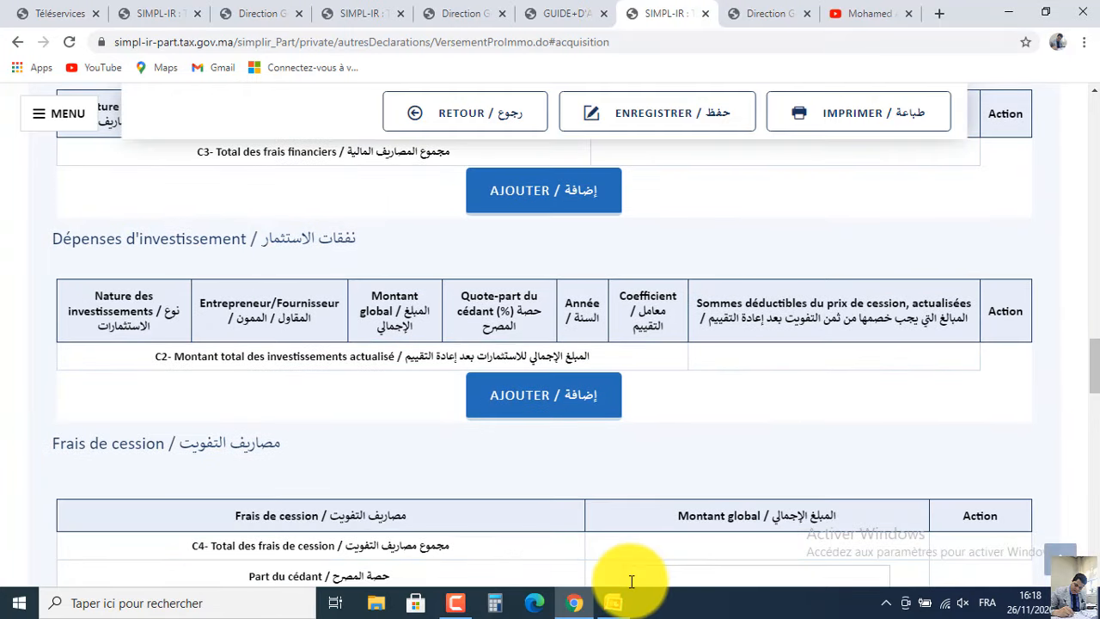
{"action": "left_click", "coordinate": [619, 604]}
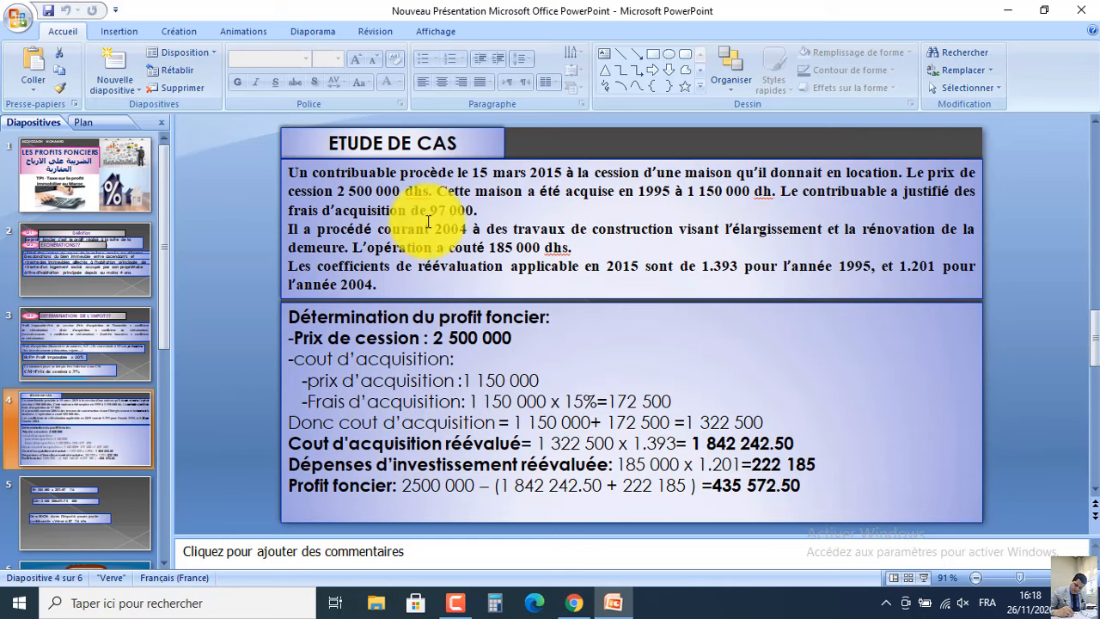
{"action": "left_click", "coordinate": [1001, 9]}
Add a Rénovation investment line for 2004 with amount 185000 and 100% seller's share.
{"action": "left_click", "coordinate": [516, 401]}
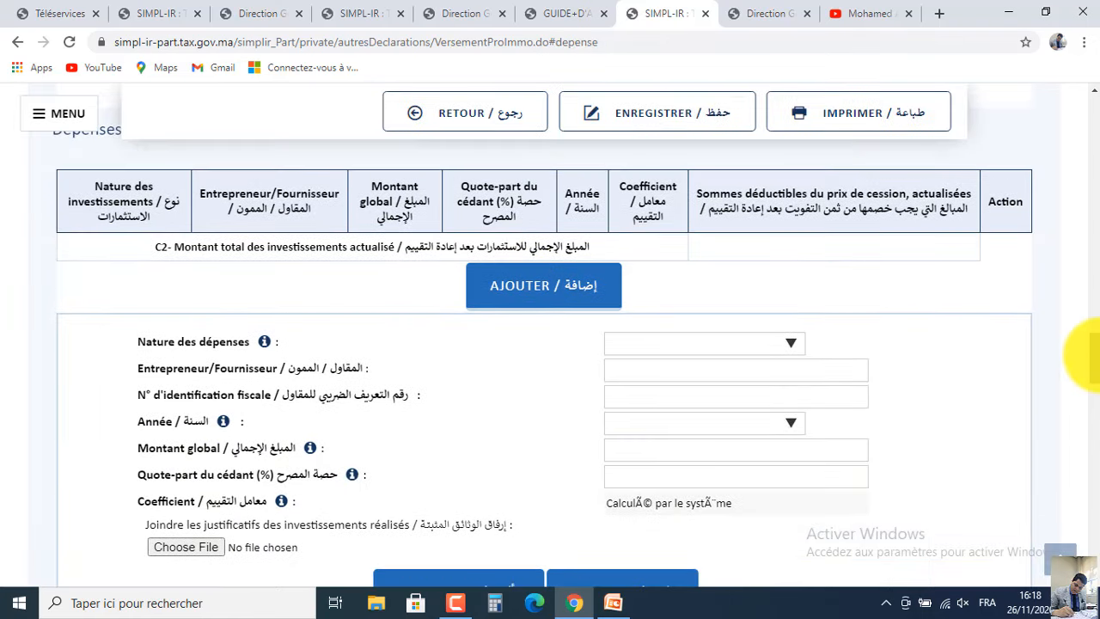
{"action": "scroll", "coordinate": [1088, 354], "scroll_direction": "down", "scroll_amount": 1}
{"action": "left_click", "coordinate": [757, 250]}
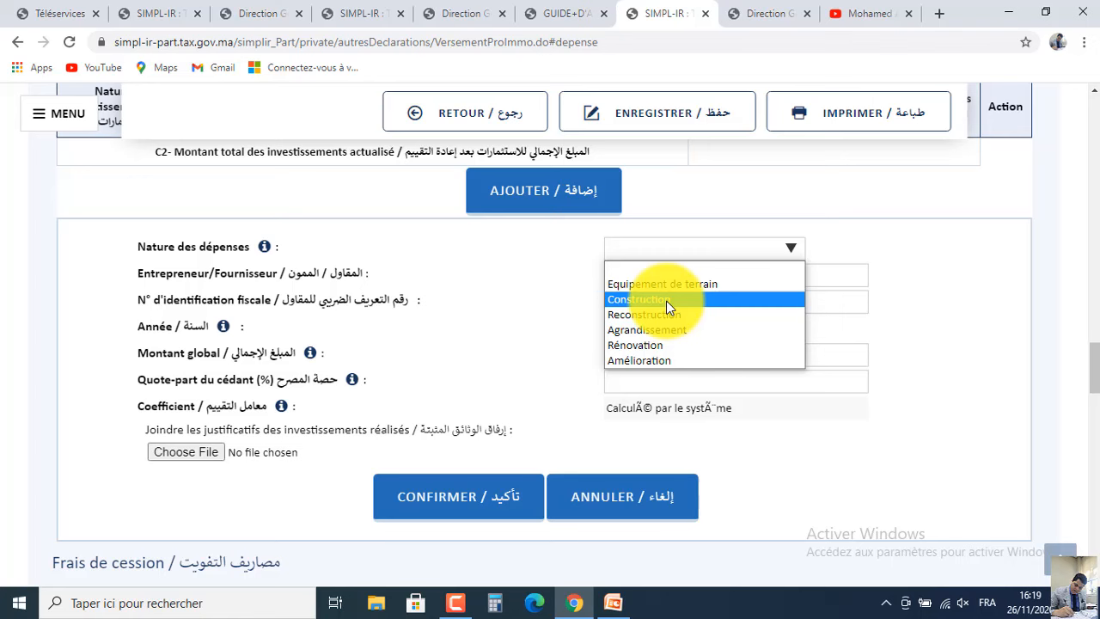
{"action": "left_click", "coordinate": [658, 345]}
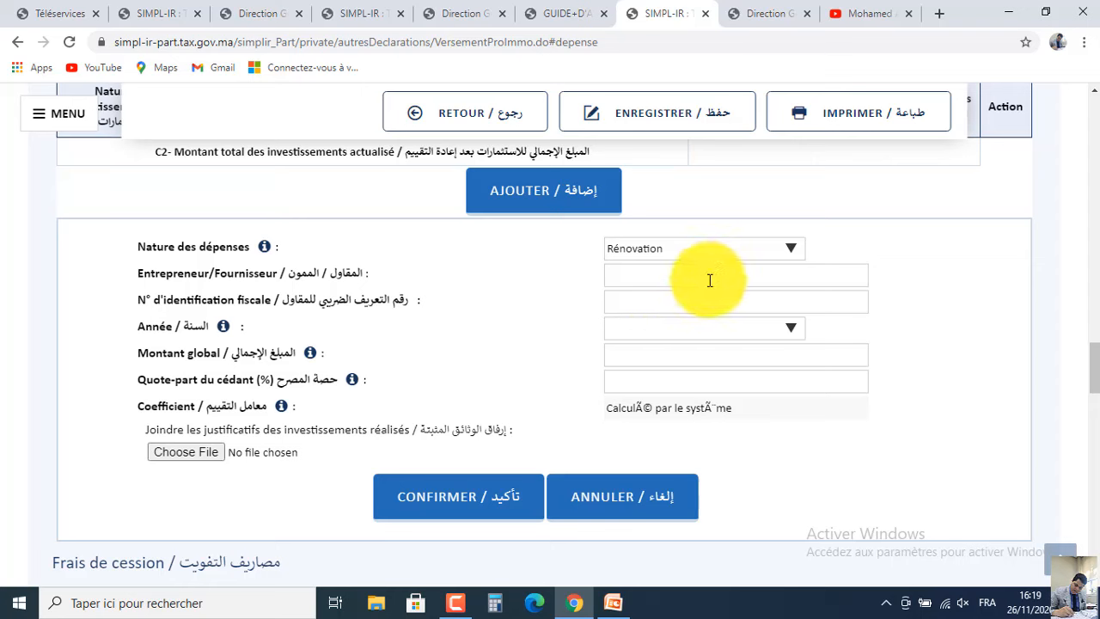
{"action": "left_click", "coordinate": [693, 334]}
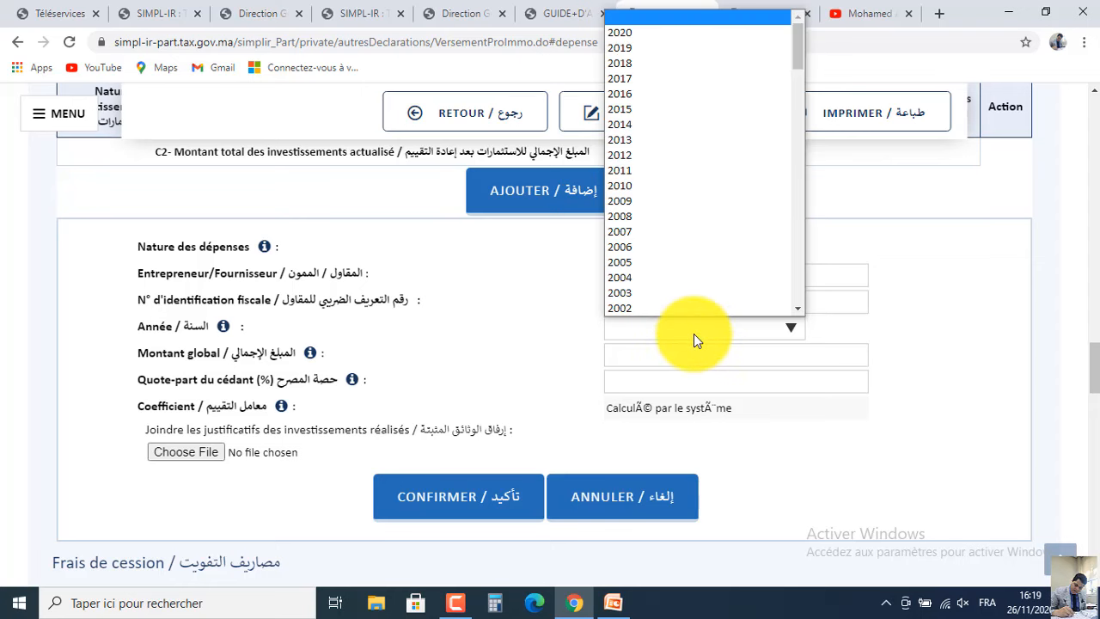
{"action": "left_click", "coordinate": [644, 277]}
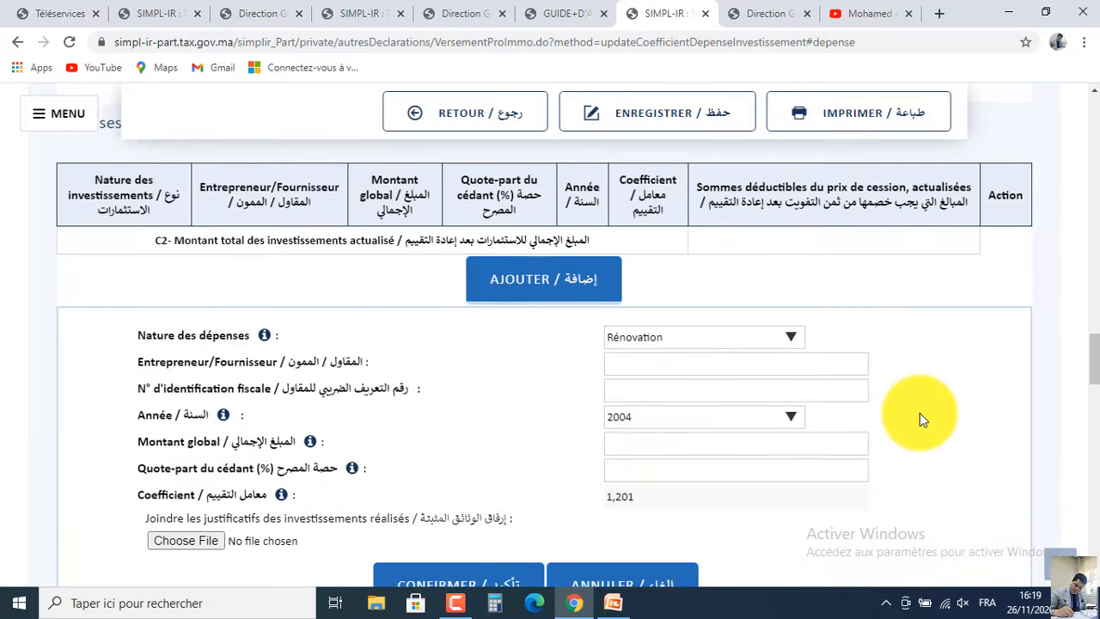
{"action": "left_click", "coordinate": [693, 453]}
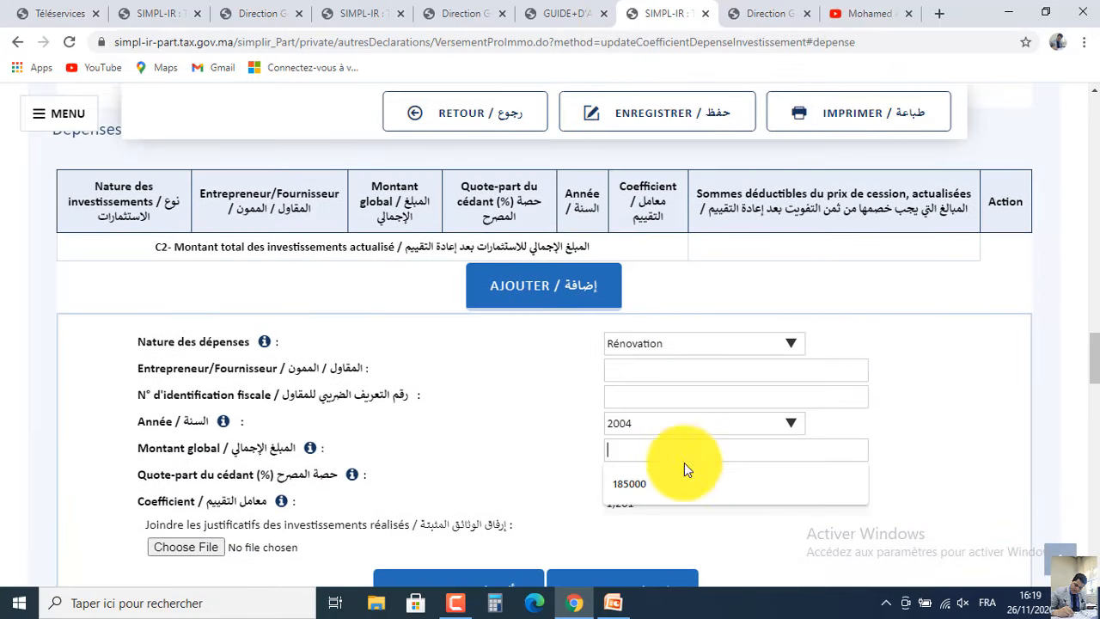
{"action": "left_click", "coordinate": [668, 481]}
{"action": "left_click", "coordinate": [669, 481]}
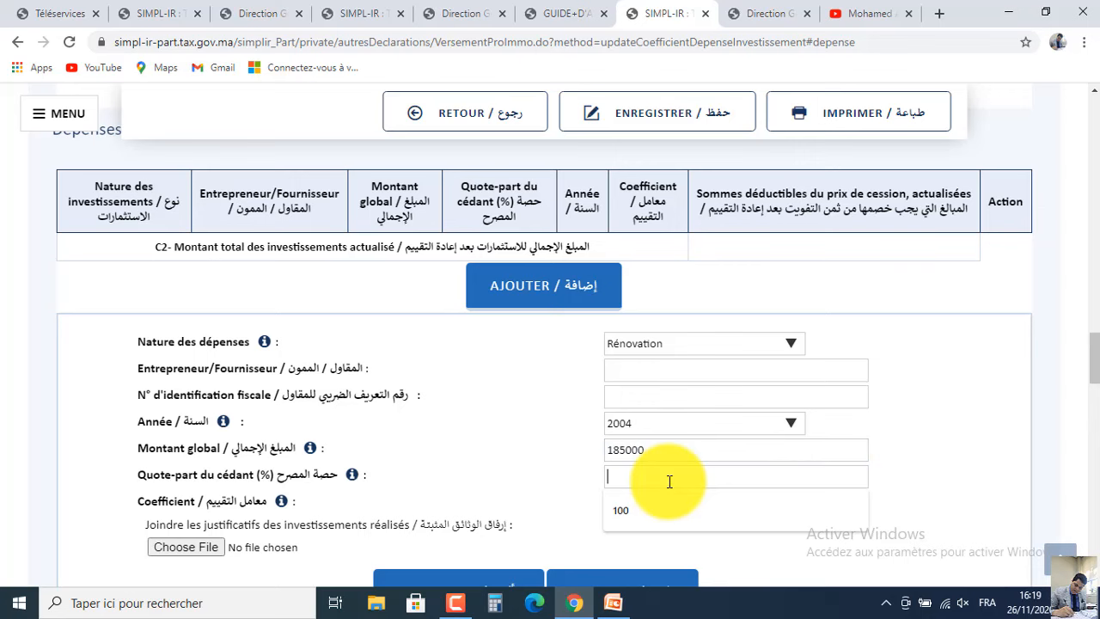
{"action": "type", "text": "100"}
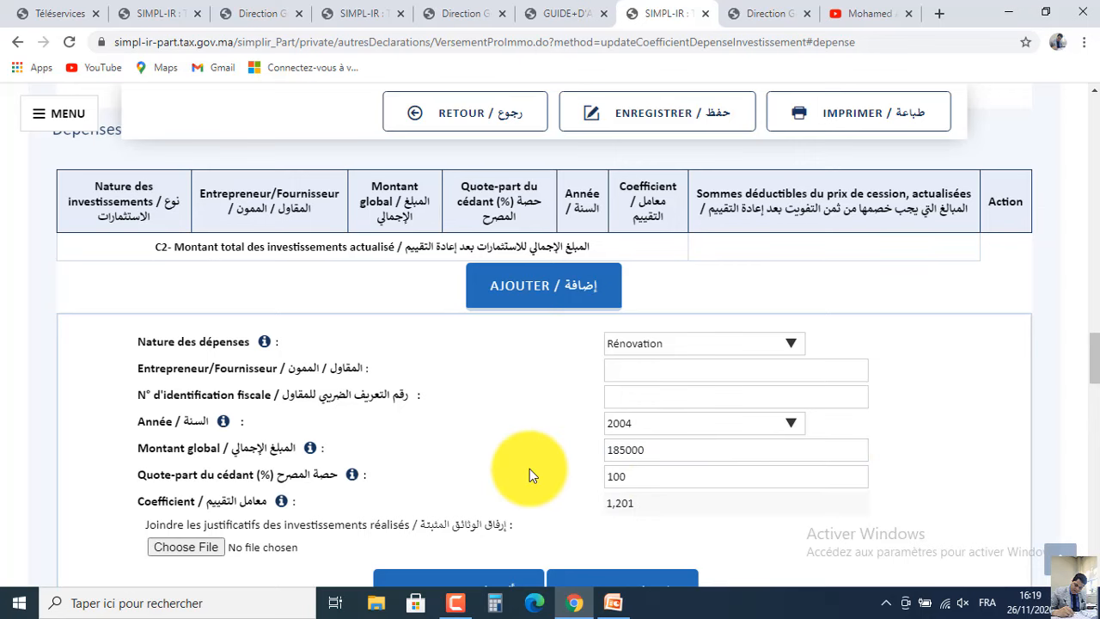
Attach factures.pdf as proof and confirm the renovation line, giving 222 185,00 deductible.
{"action": "left_click", "coordinate": [613, 602]}
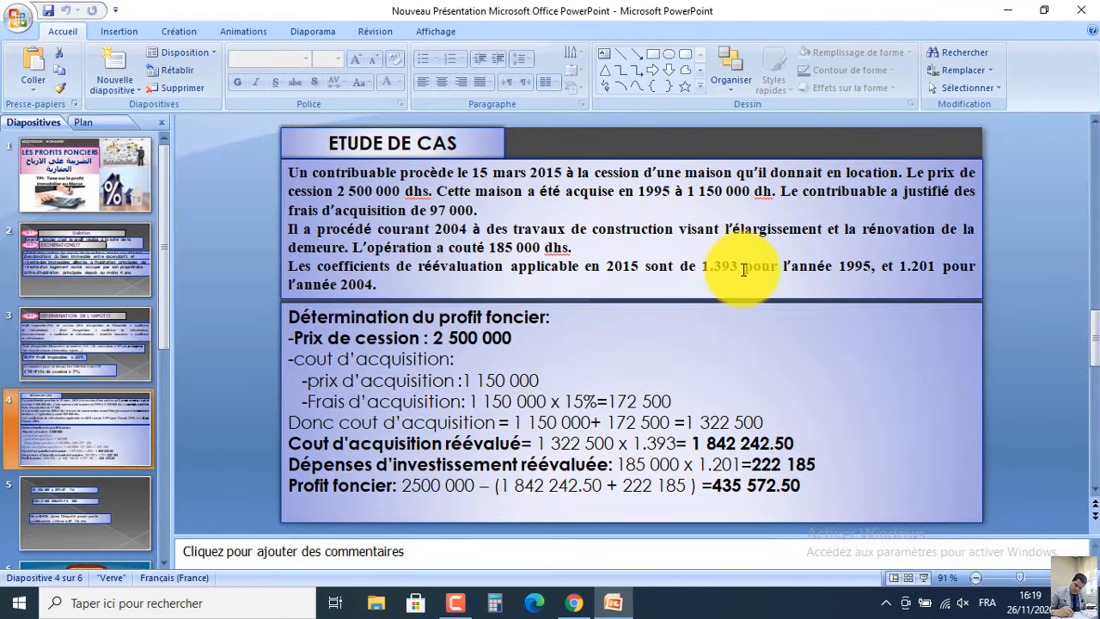
{"action": "left_click", "coordinate": [1015, 11]}
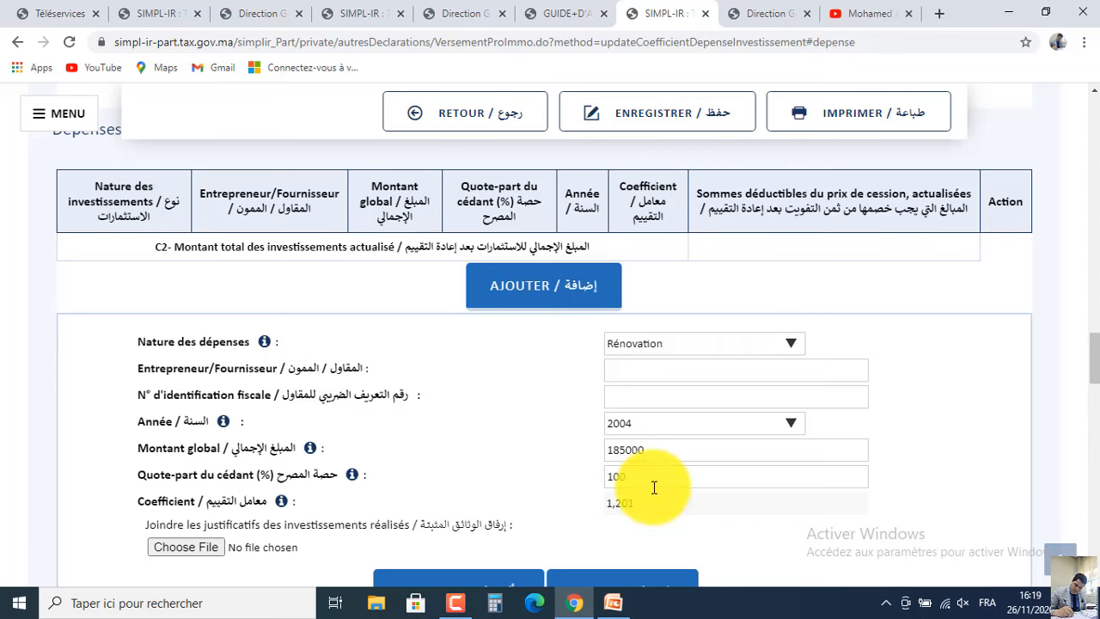
{"action": "scroll", "coordinate": [1079, 386], "scroll_direction": "down", "scroll_amount": 3}
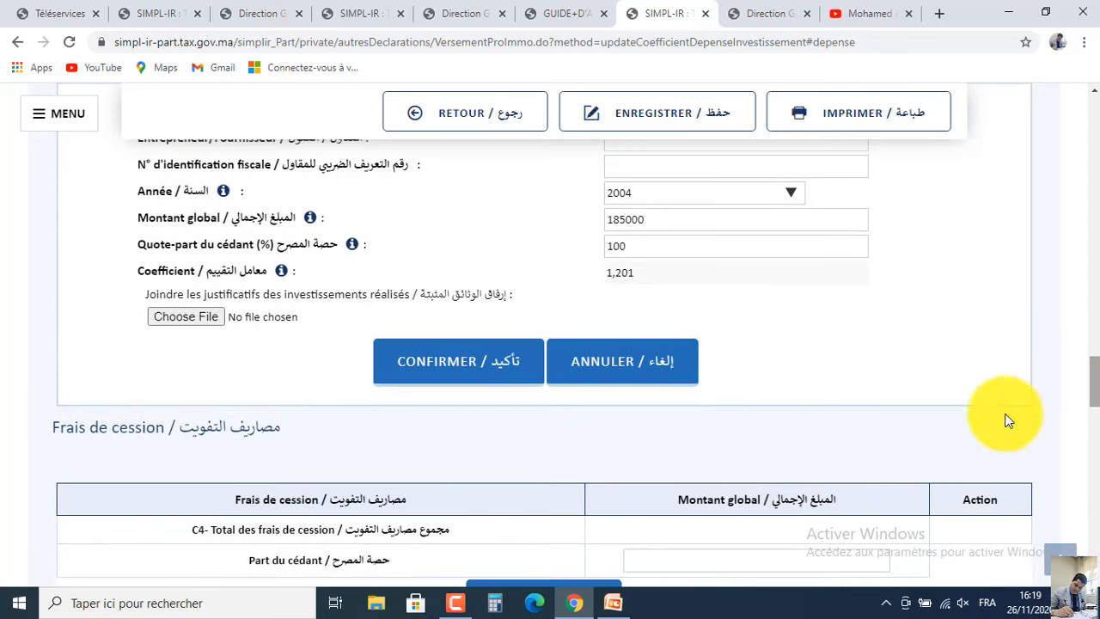
{"action": "left_click", "coordinate": [188, 320]}
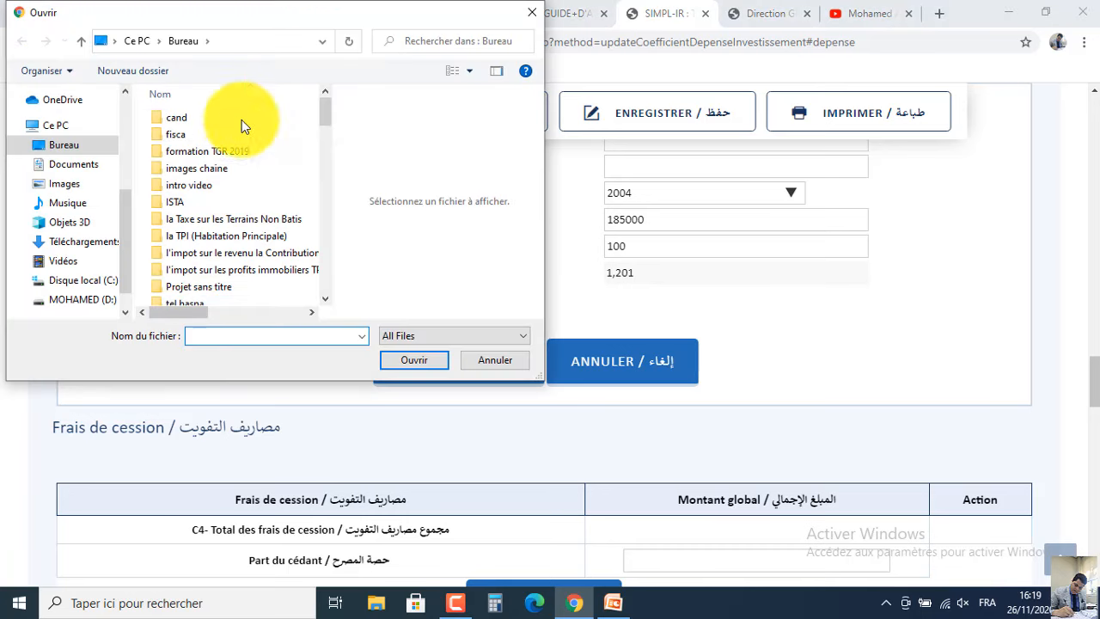
{"action": "left_click", "coordinate": [220, 117]}
{"action": "key", "text": "Down"}
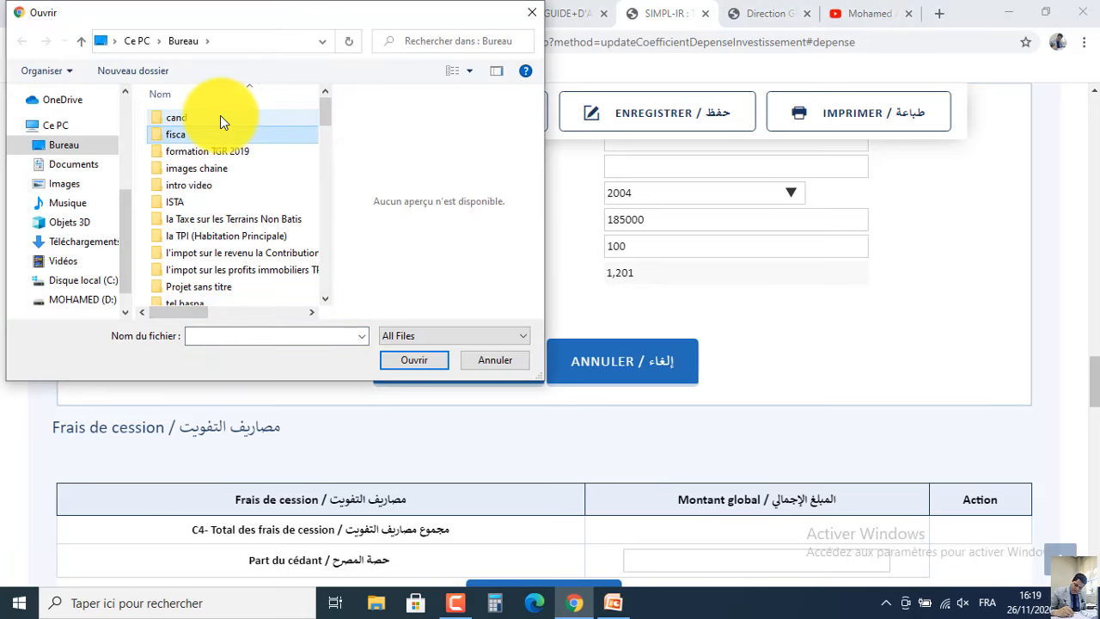
{"action": "key", "text": "f"}
{"action": "key", "text": "f"}
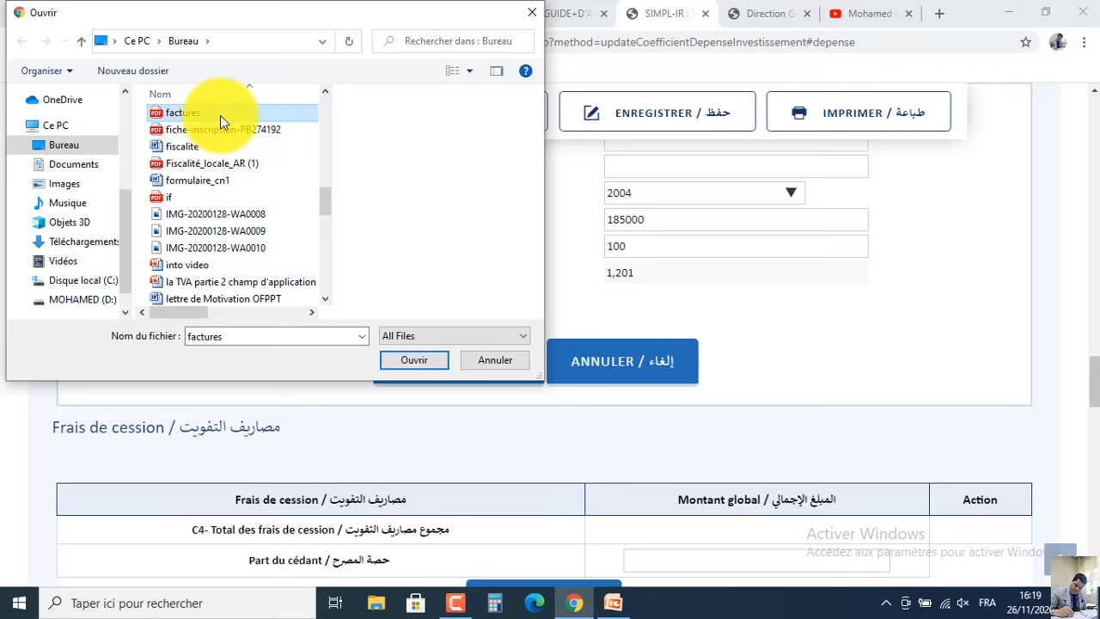
{"action": "double_click", "coordinate": [220, 115]}
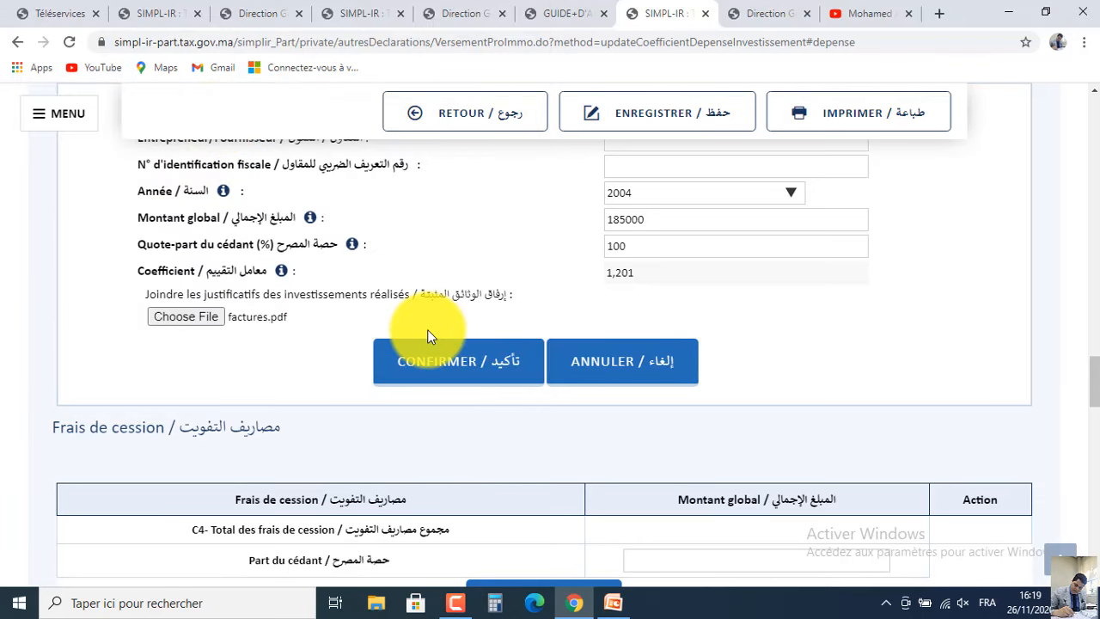
{"action": "left_click", "coordinate": [453, 362]}
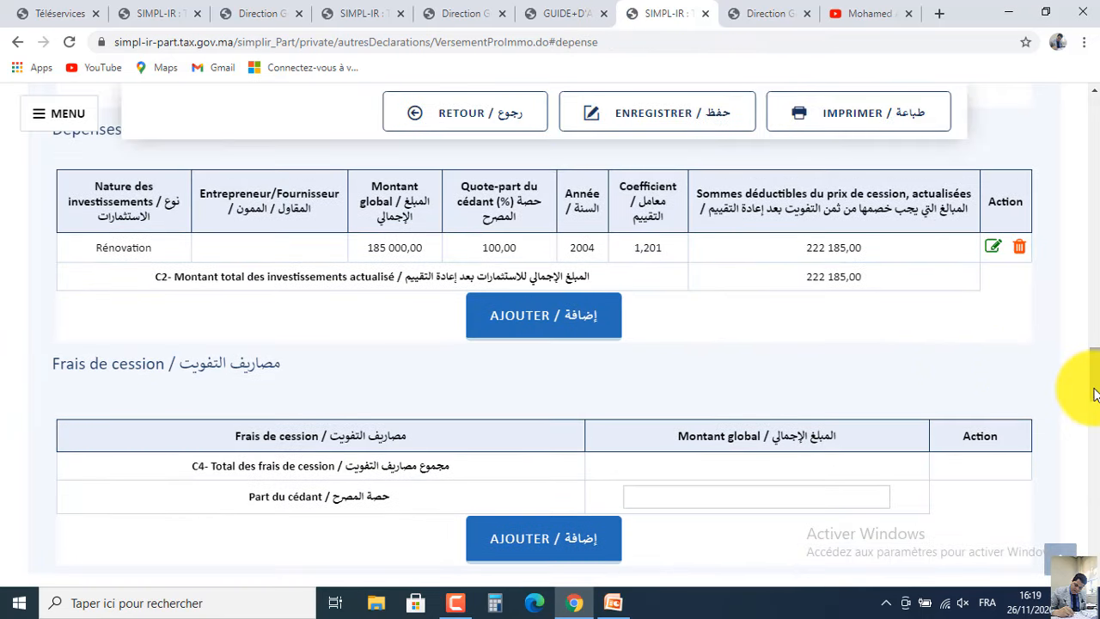
Start a new Frais de cession entry and close the cost-type list without choosing a type.
{"action": "scroll", "coordinate": [1094, 382], "scroll_direction": "up", "scroll_amount": 1}
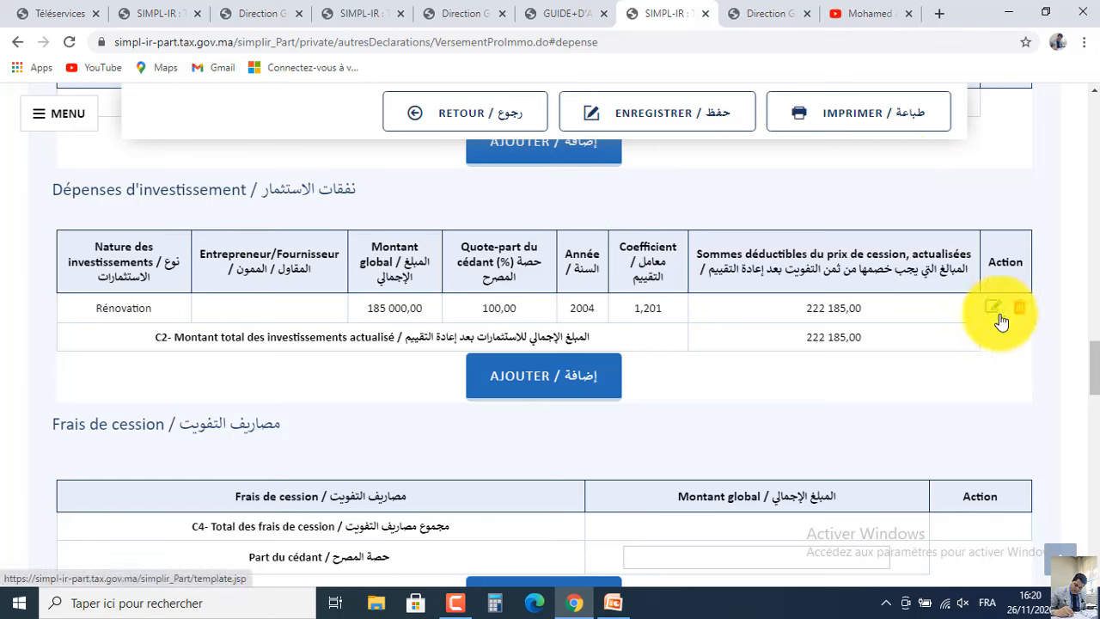
{"action": "scroll", "coordinate": [1088, 361], "scroll_direction": "down", "scroll_amount": 3}
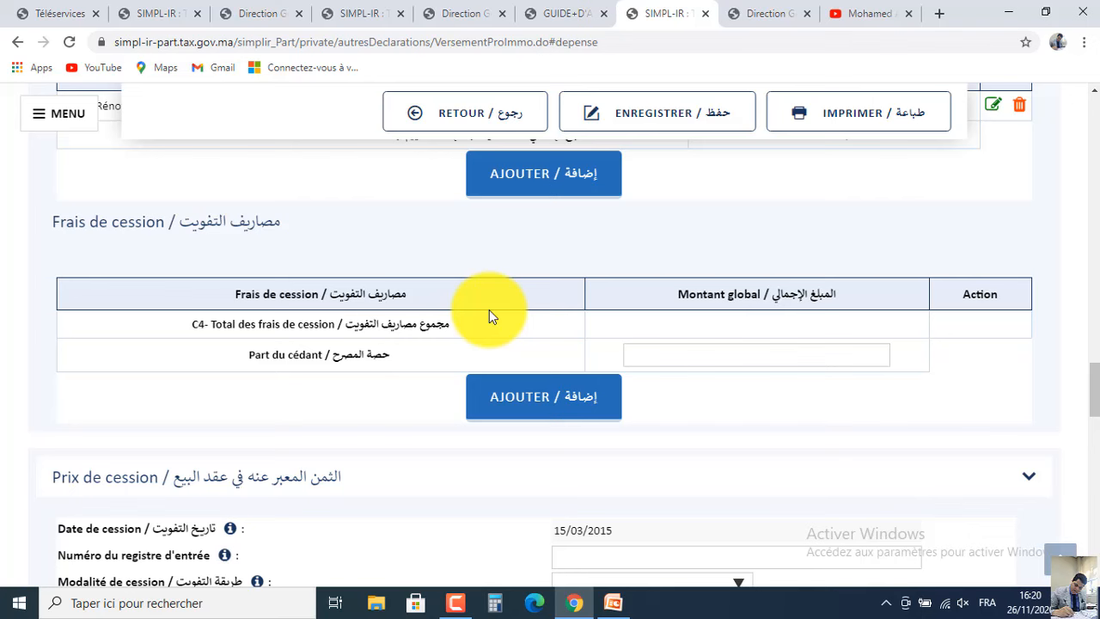
{"action": "left_click", "coordinate": [551, 419]}
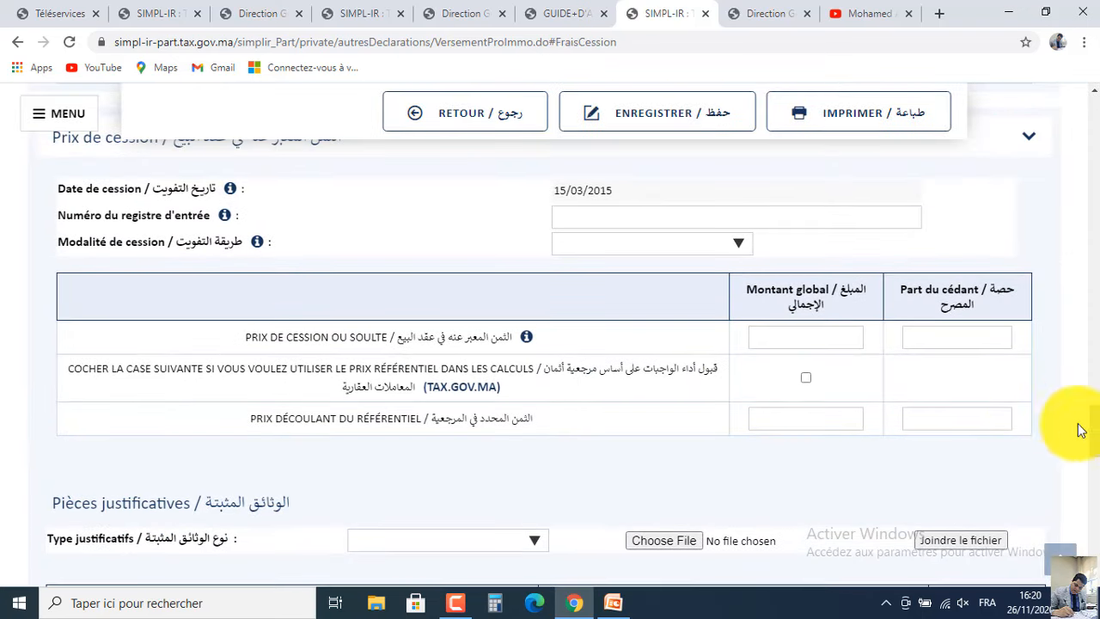
{"action": "scroll", "coordinate": [1085, 421], "scroll_direction": "up", "scroll_amount": 3}
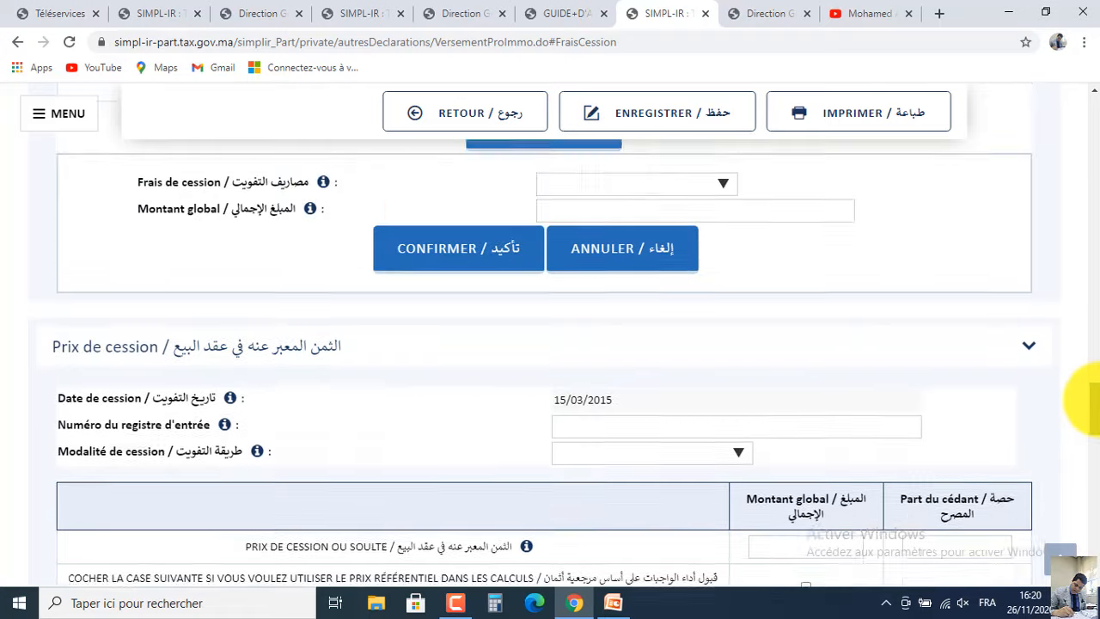
{"action": "scroll", "coordinate": [1090, 397], "scroll_direction": "up", "scroll_amount": 2}
{"action": "left_click_drag", "start_coordinate": [1090, 391], "coordinate": [1090, 374]}
{"action": "scroll", "coordinate": [1090, 374], "scroll_direction": "down", "scroll_amount": 1}
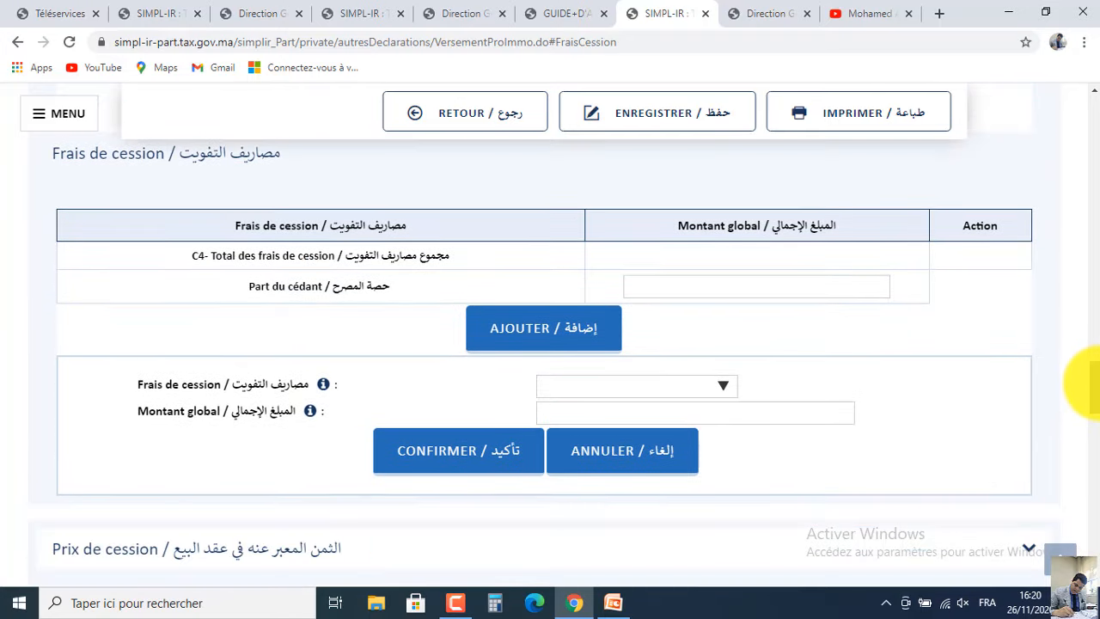
{"action": "left_click", "coordinate": [718, 384]}
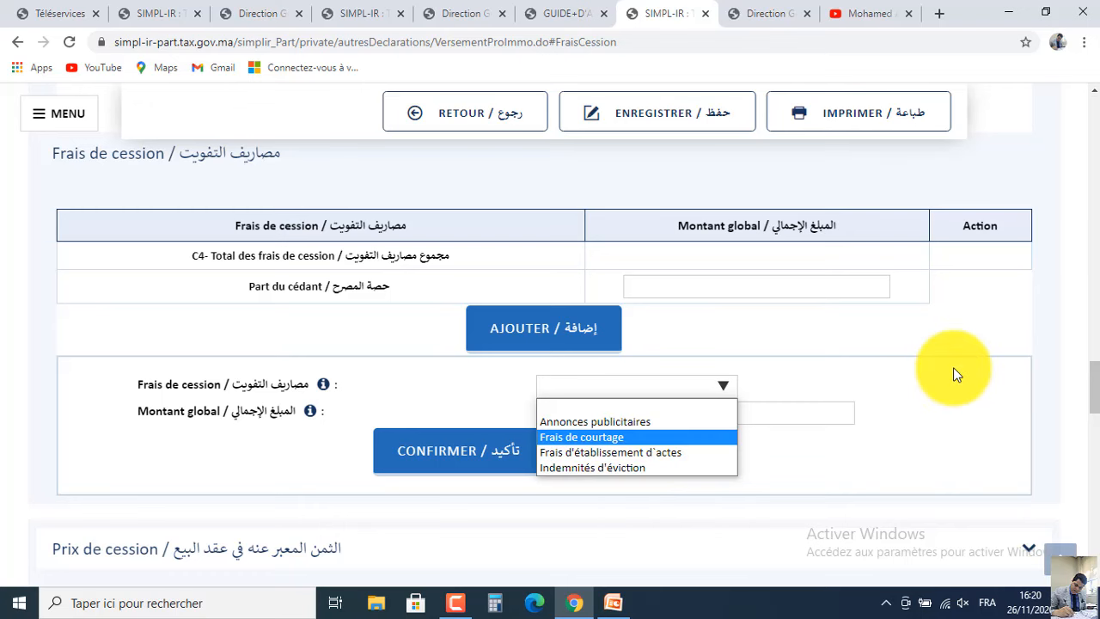
{"action": "left_click", "coordinate": [1065, 312]}
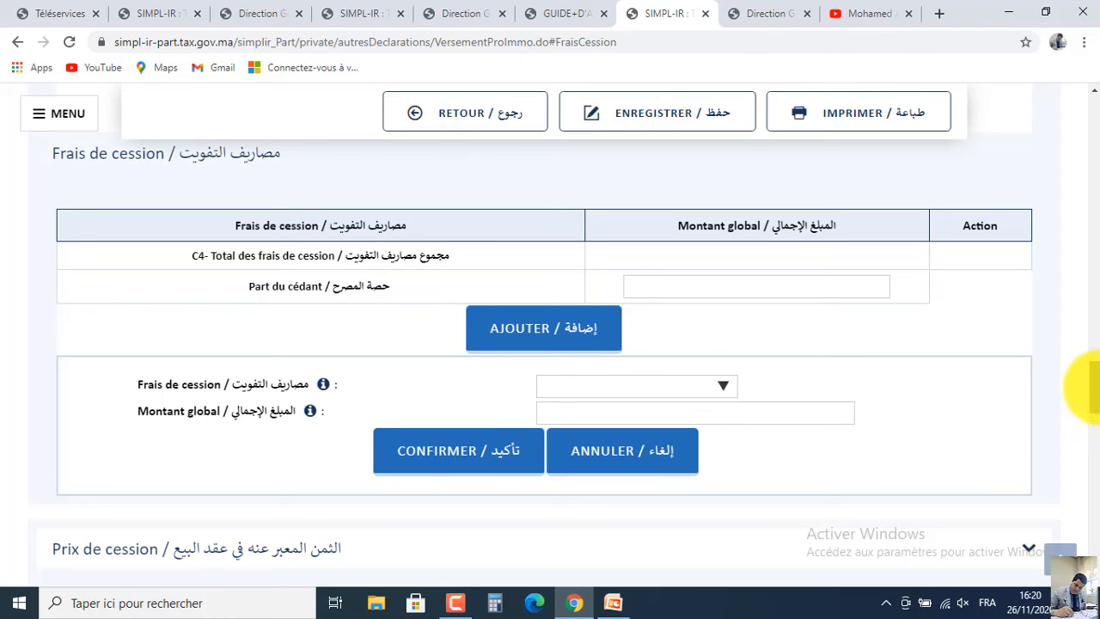
{"action": "scroll", "coordinate": [1083, 382], "scroll_direction": "down", "scroll_amount": 4}
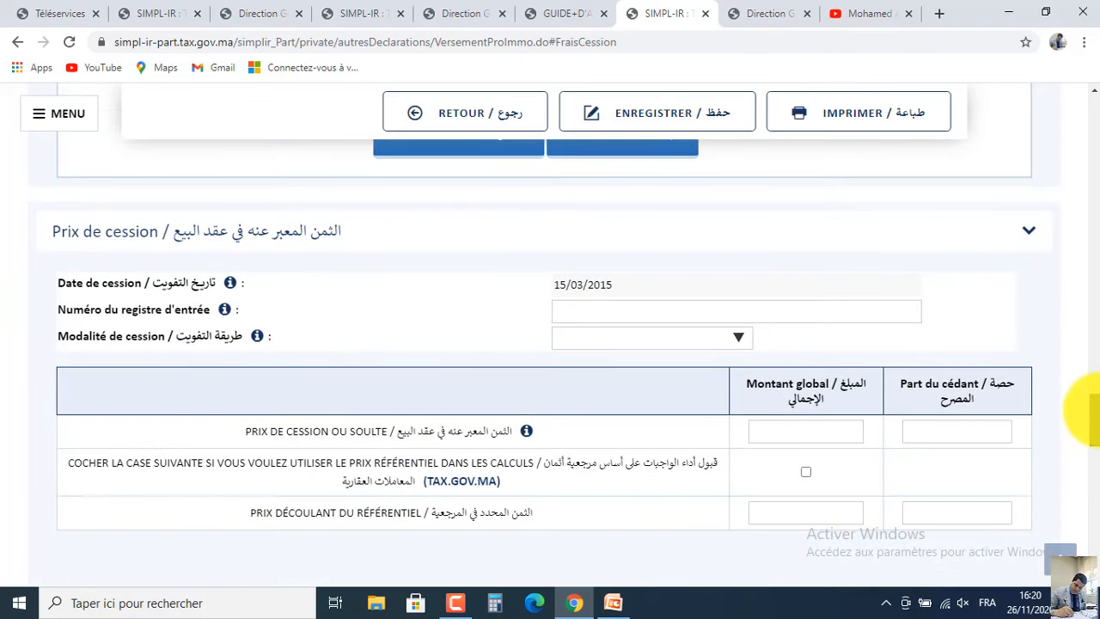
{"action": "scroll", "coordinate": [1090, 411], "scroll_direction": "down", "scroll_amount": 1}
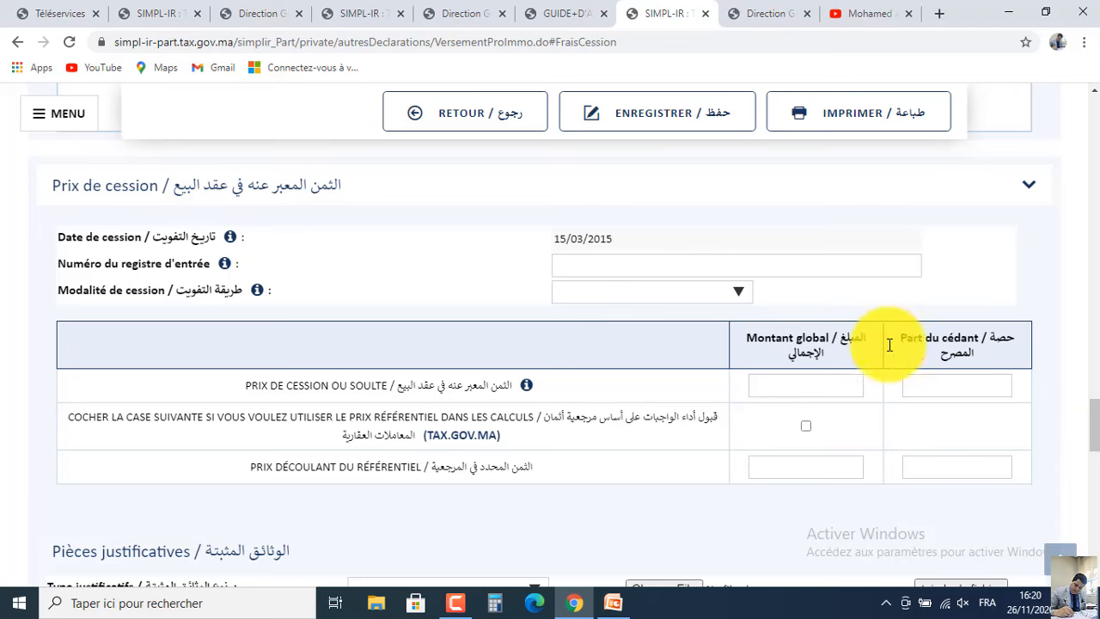
Fill the registry entry number from autofill and set Modalité de cession to Vente.
{"action": "left_click", "coordinate": [582, 263]}
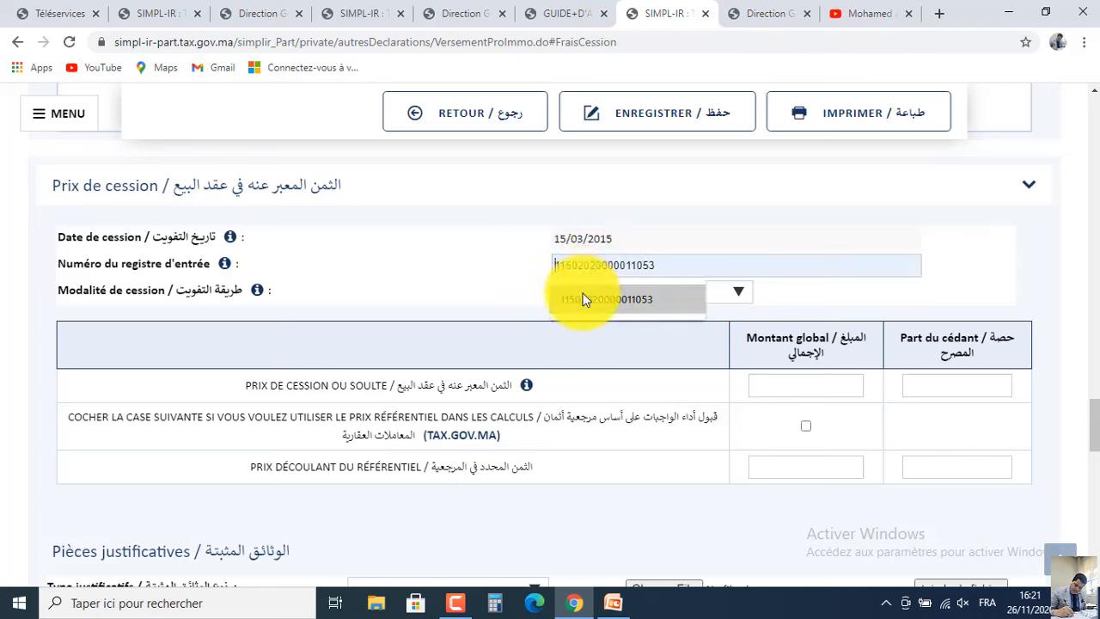
{"action": "left_click", "coordinate": [583, 297]}
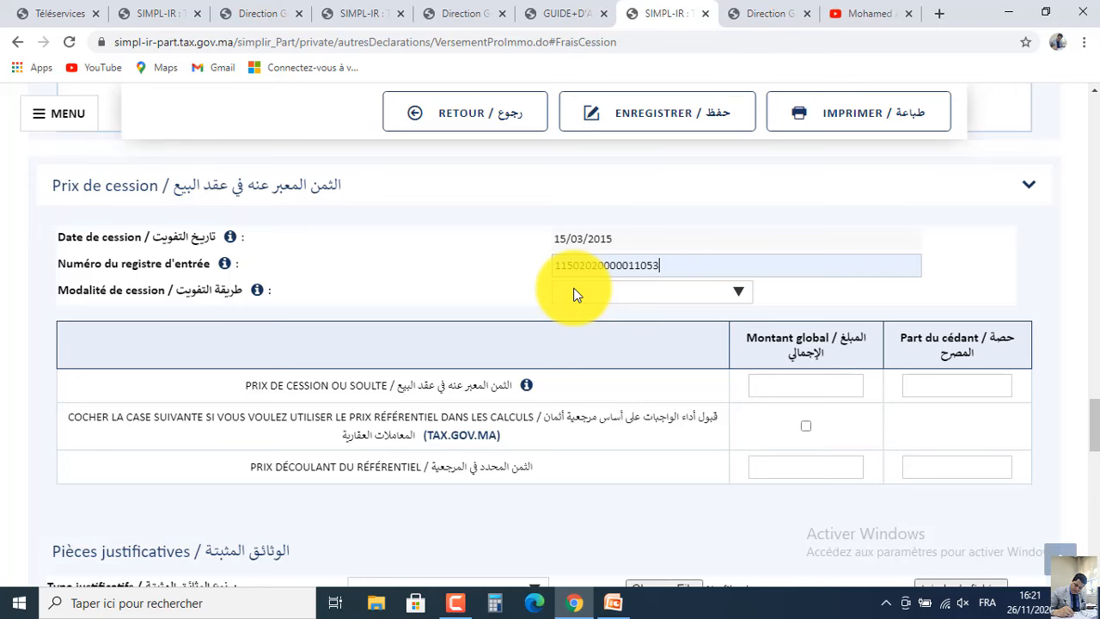
{"action": "left_click", "coordinate": [575, 293]}
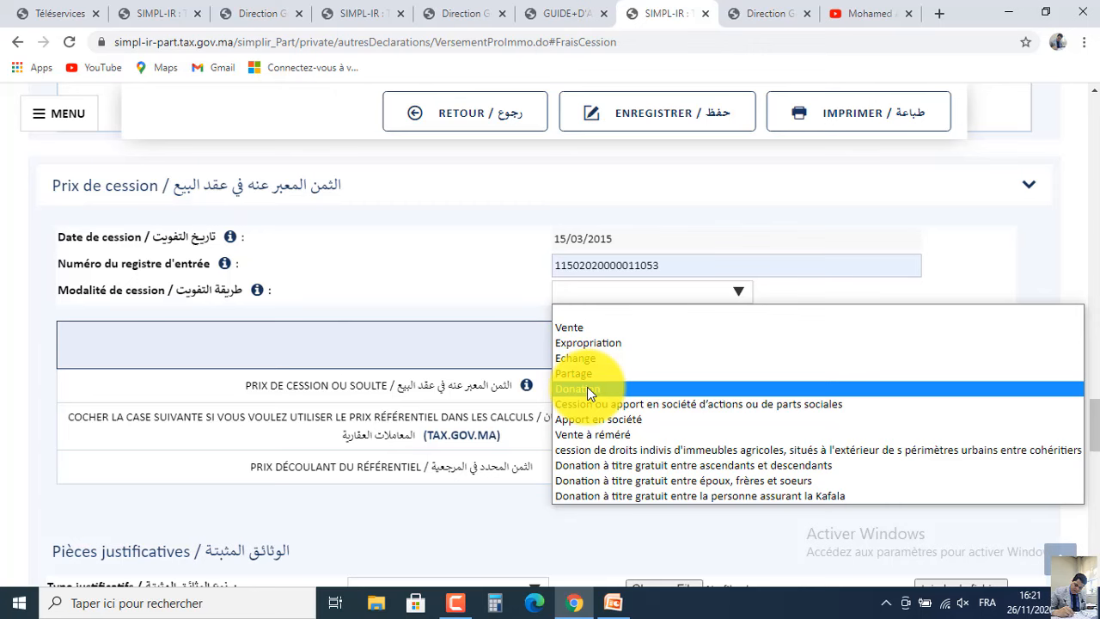
{"action": "left_click", "coordinate": [588, 332]}
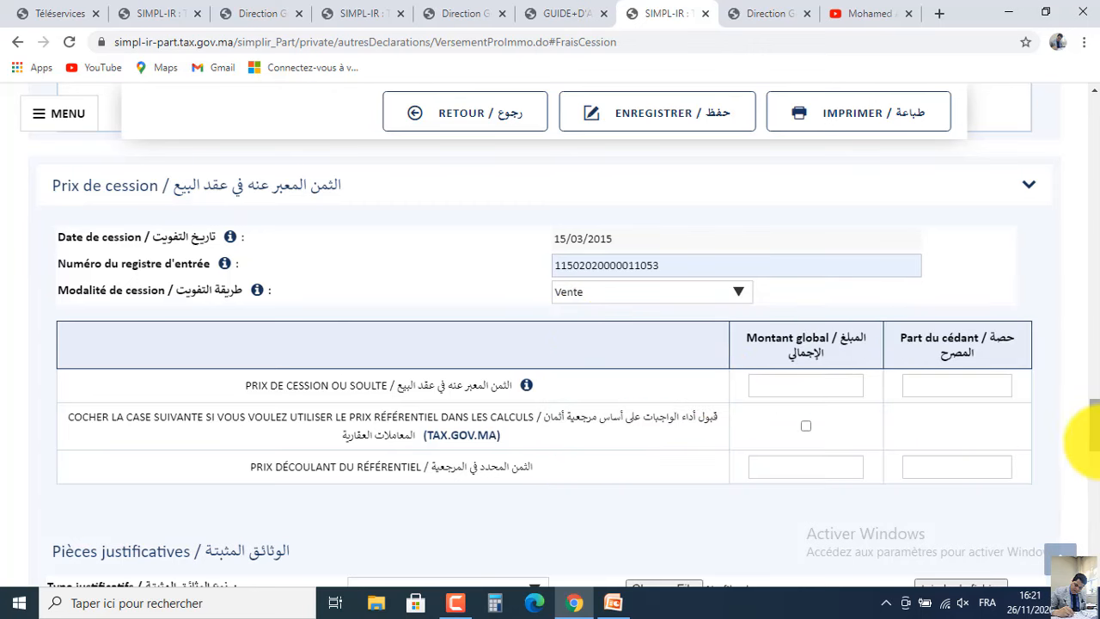
{"action": "scroll", "coordinate": [1092, 434], "scroll_direction": "down", "scroll_amount": 3}
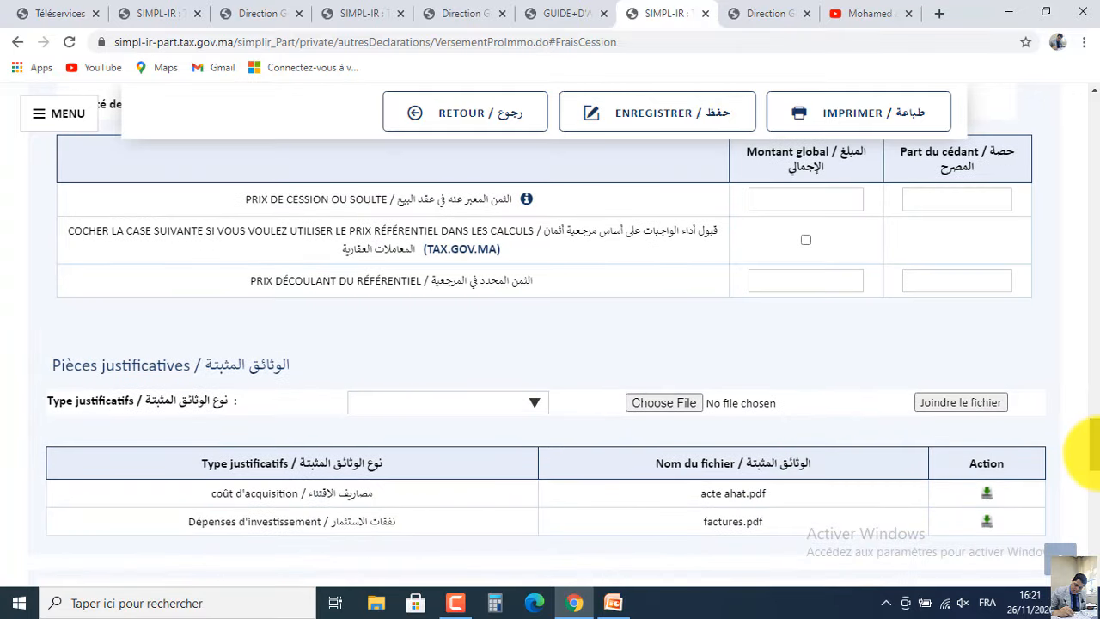
{"action": "scroll", "coordinate": [1087, 451], "scroll_direction": "up", "scroll_amount": 1}
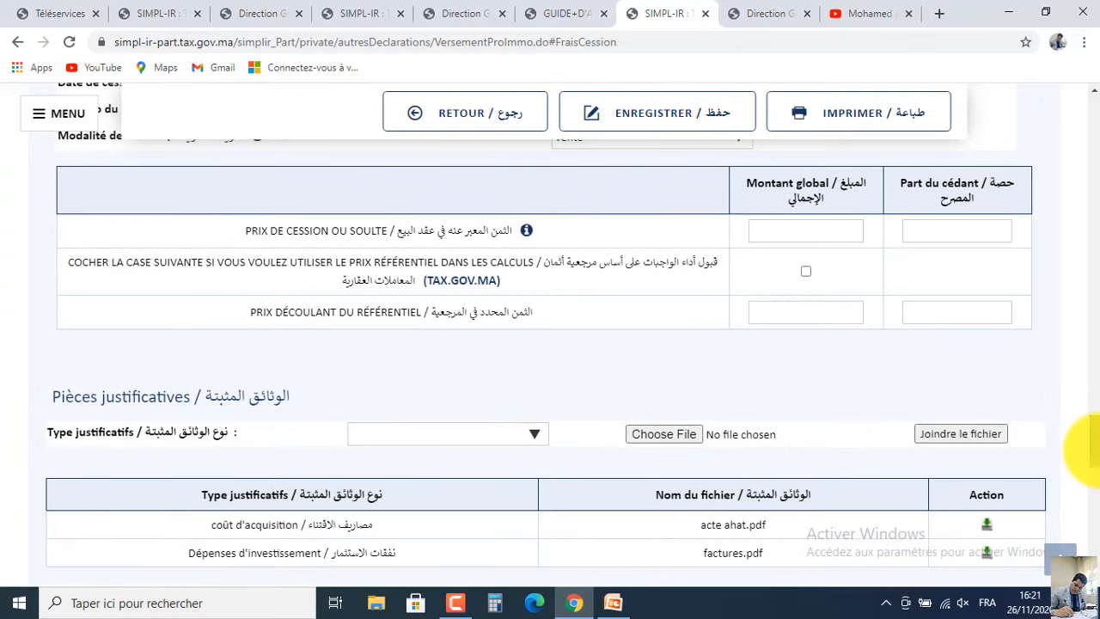
{"action": "left_click", "coordinate": [790, 228]}
{"action": "left_click", "coordinate": [612, 603]}
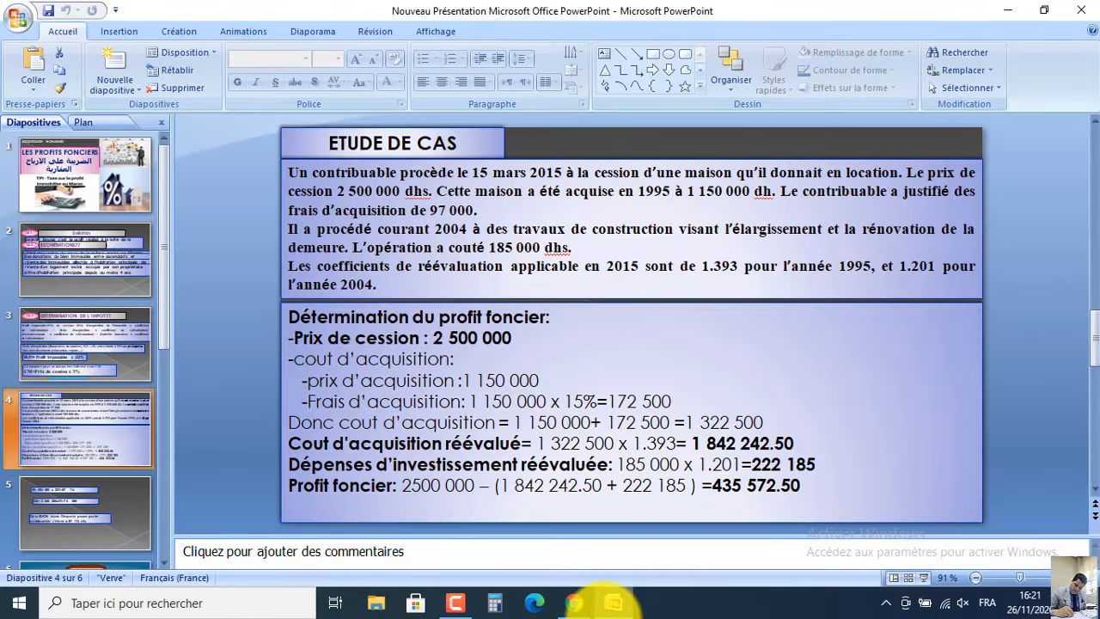
{"action": "left_click", "coordinate": [613, 603]}
Enter 2500000 as both Montant global and Part du cédant, leaving the référentiel price unchecked.
{"action": "type", "text": "2"}
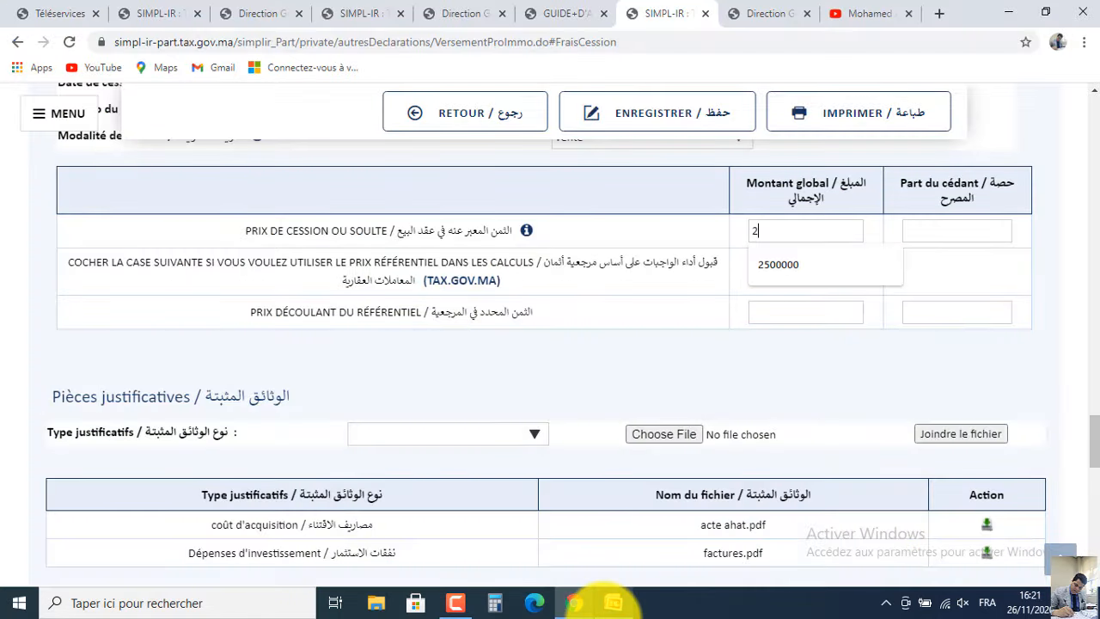
{"action": "type", "text": "500000"}
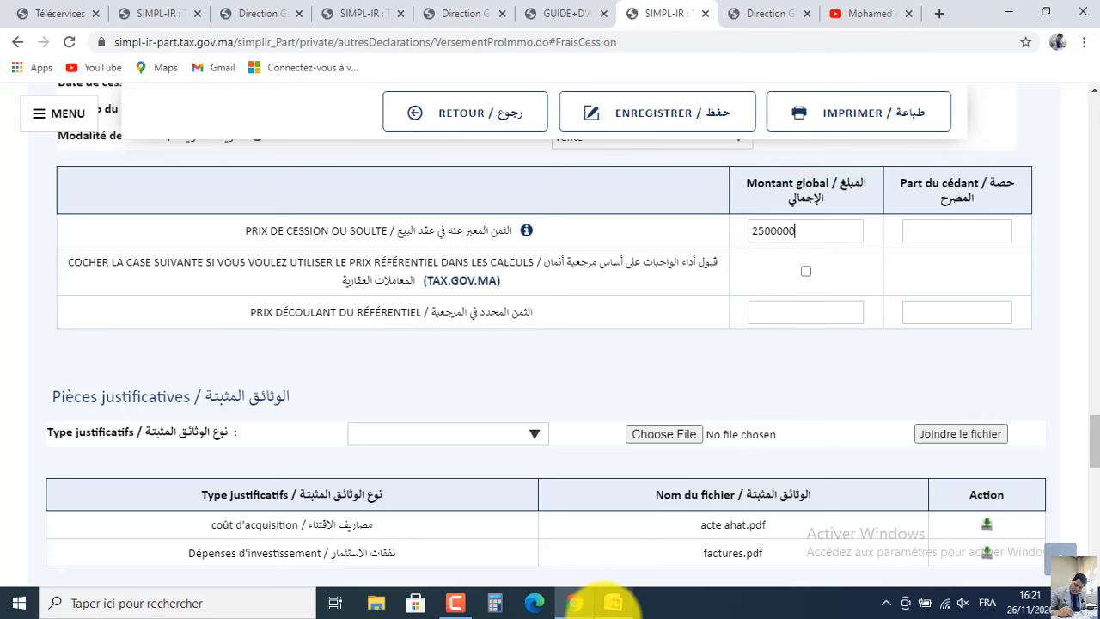
{"action": "left_click", "coordinate": [951, 234]}
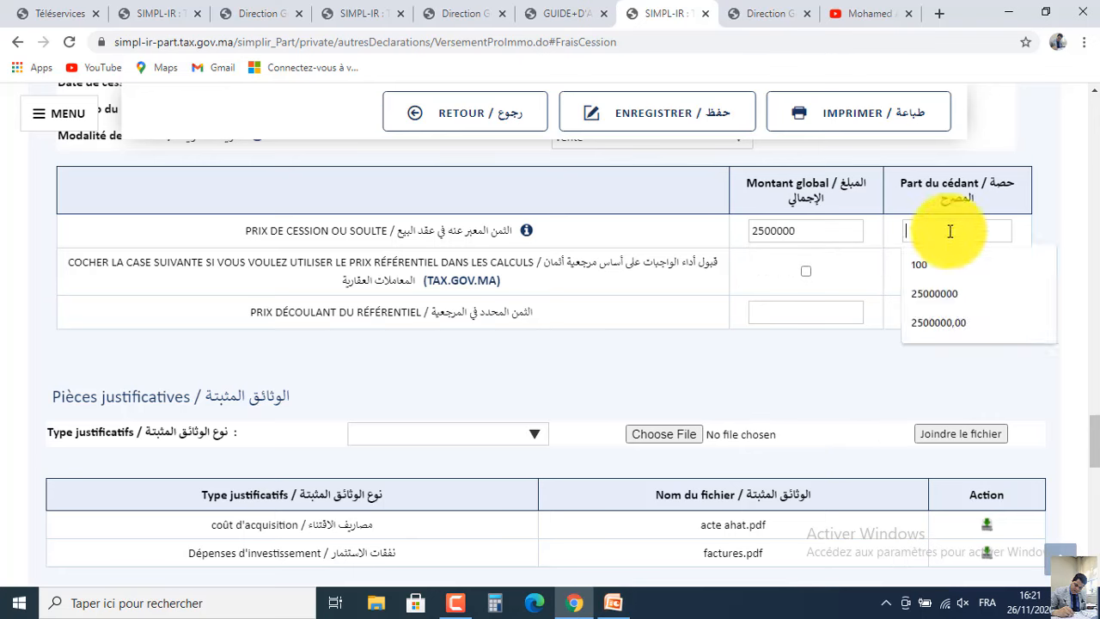
{"action": "left_click", "coordinate": [927, 296]}
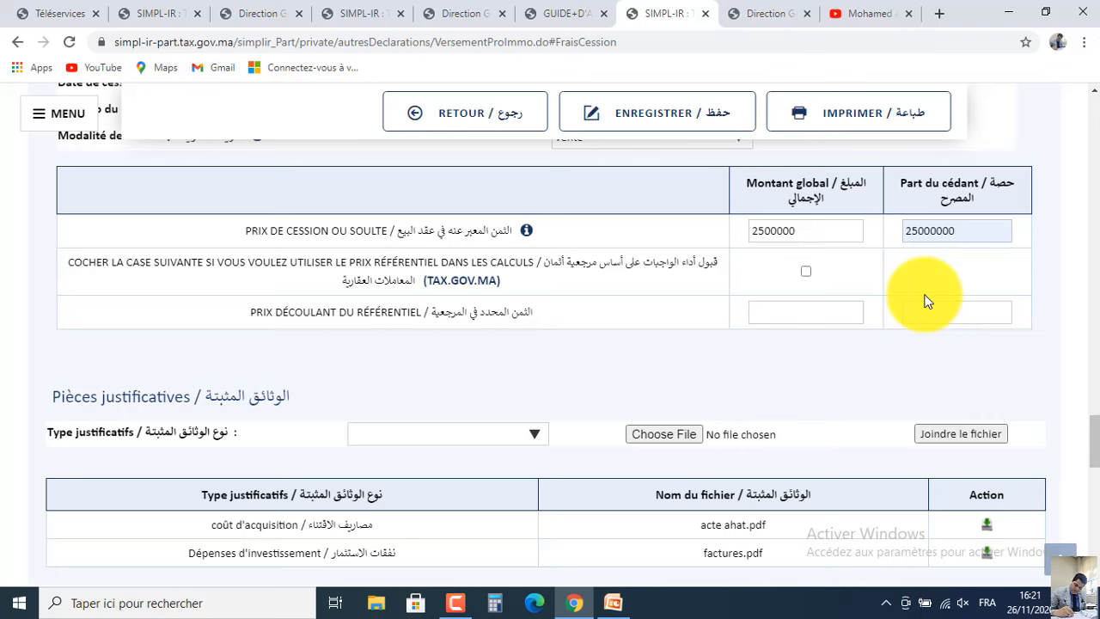
{"action": "key", "text": "BackSpace"}
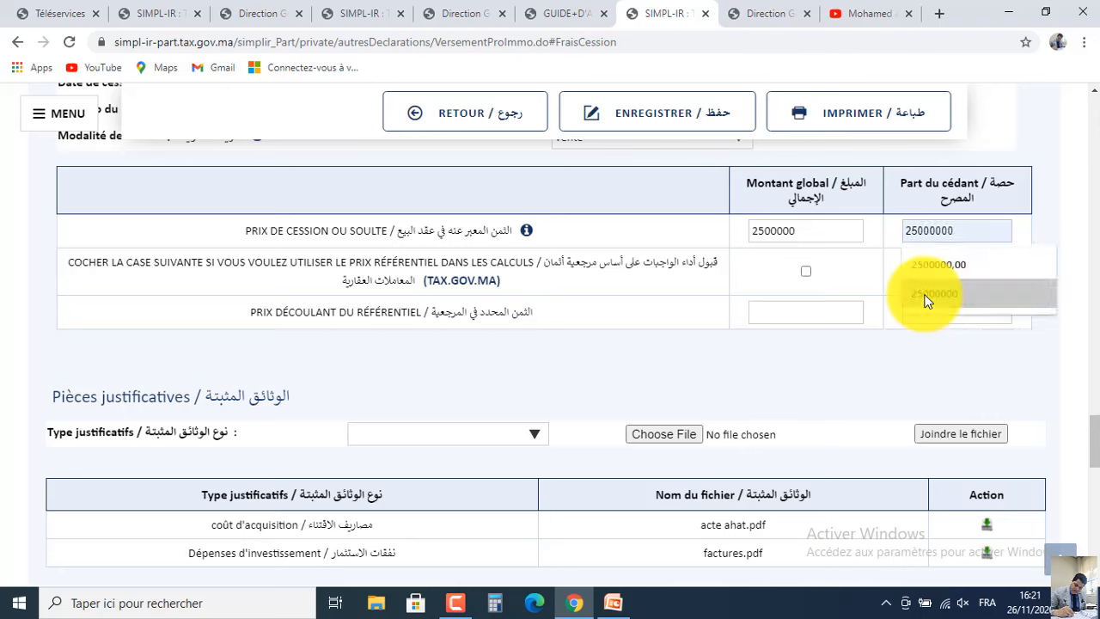
{"action": "left_click", "coordinate": [938, 229]}
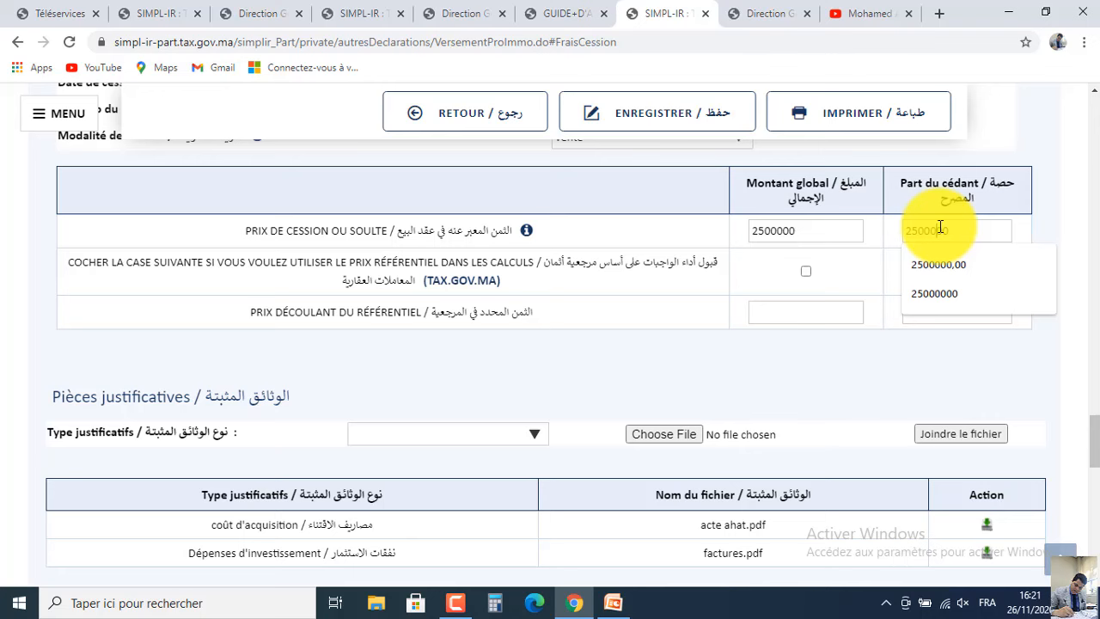
{"action": "left_click", "coordinate": [842, 272]}
{"action": "left_click", "coordinate": [807, 273]}
{"action": "left_click", "coordinate": [807, 273]}
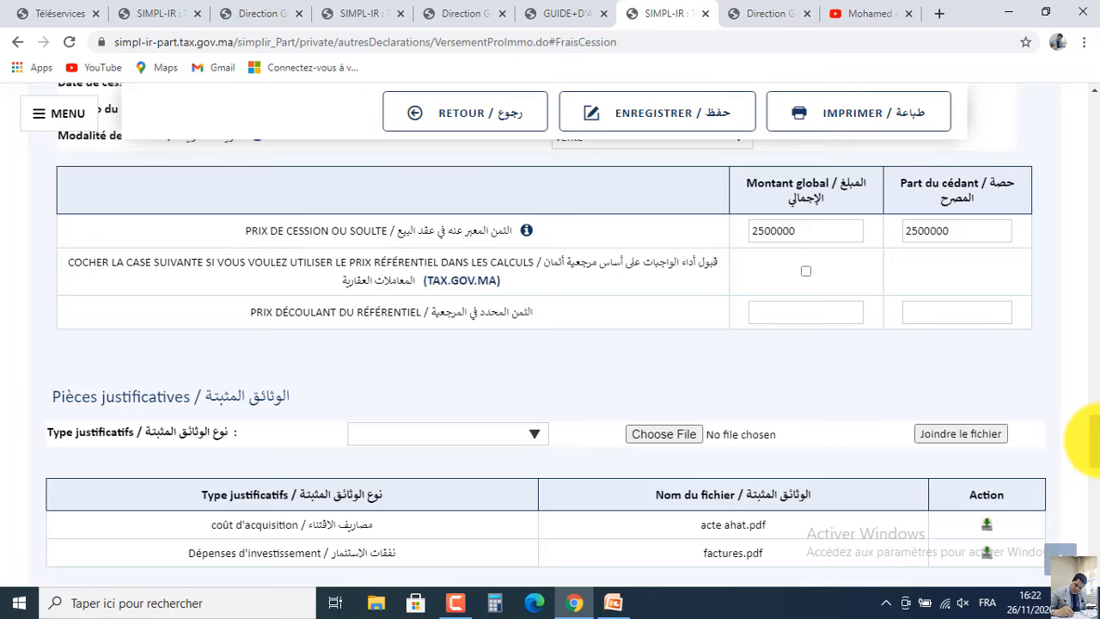
Set the supporting document type to Acte de Cession.
{"action": "scroll", "coordinate": [1081, 447], "scroll_direction": "down", "scroll_amount": 2}
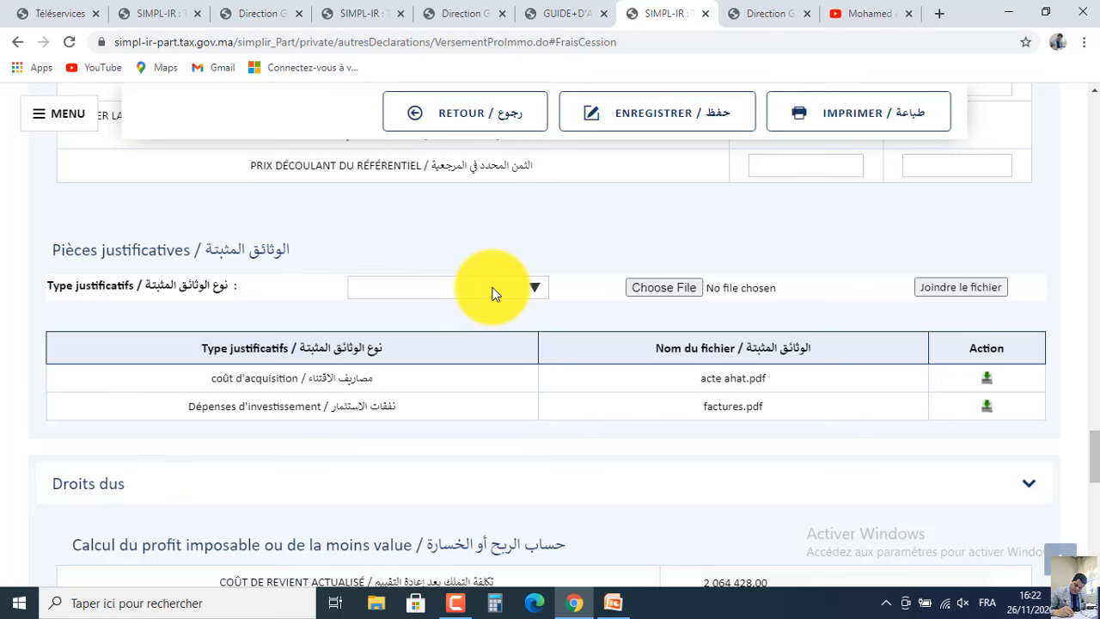
{"action": "left_click", "coordinate": [495, 294]}
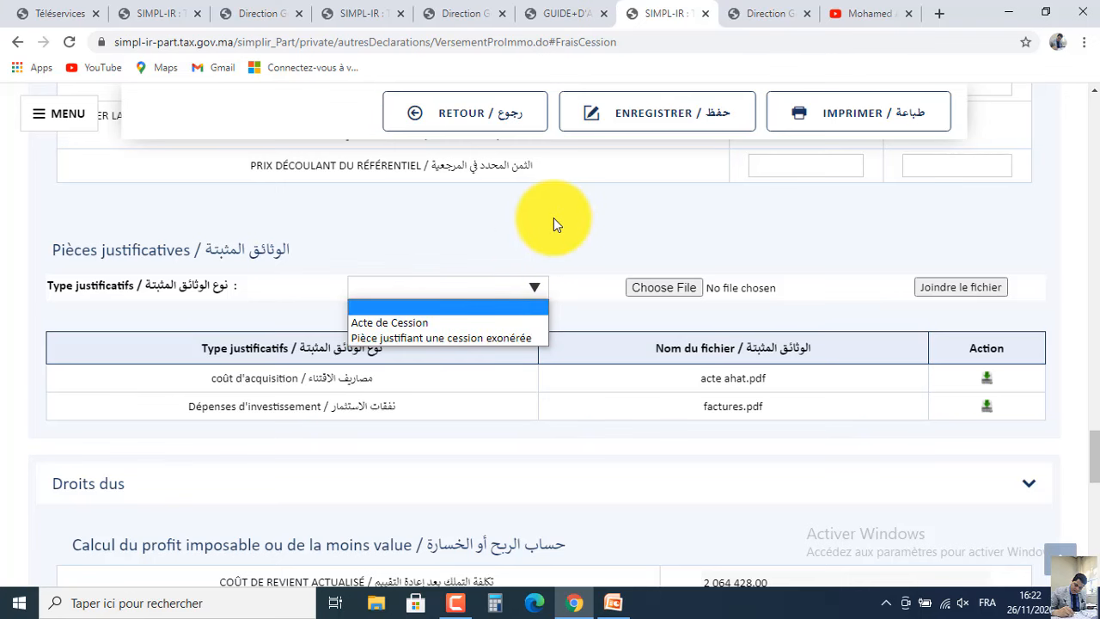
{"action": "left_click", "coordinate": [481, 321]}
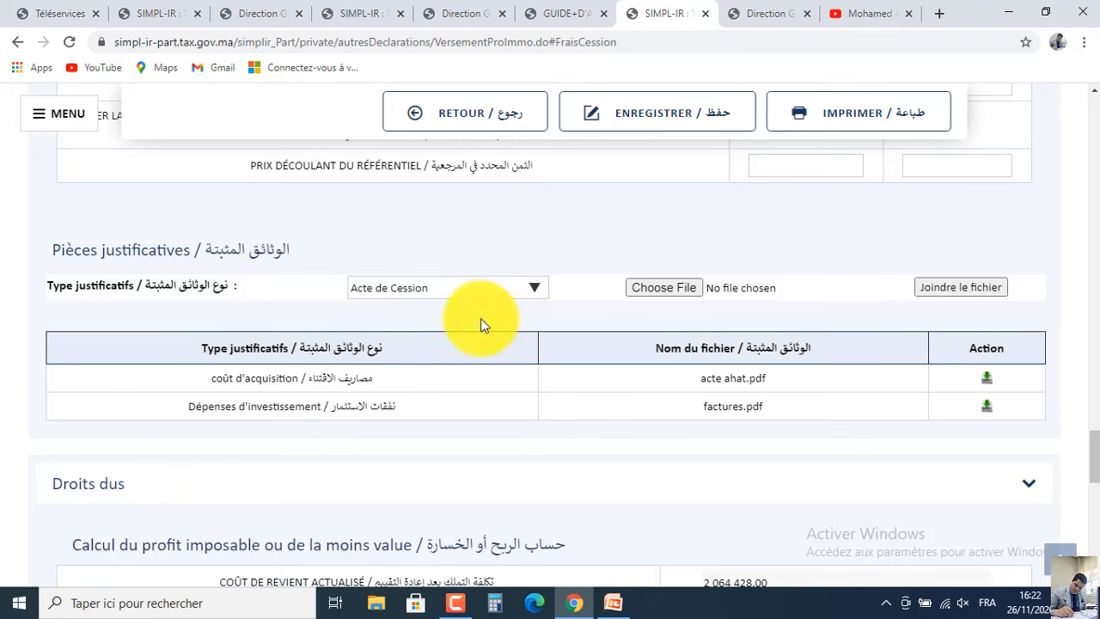
Select acte vente.pdf from the Desktop (Bureau) folder for upload.
{"action": "left_click", "coordinate": [651, 292]}
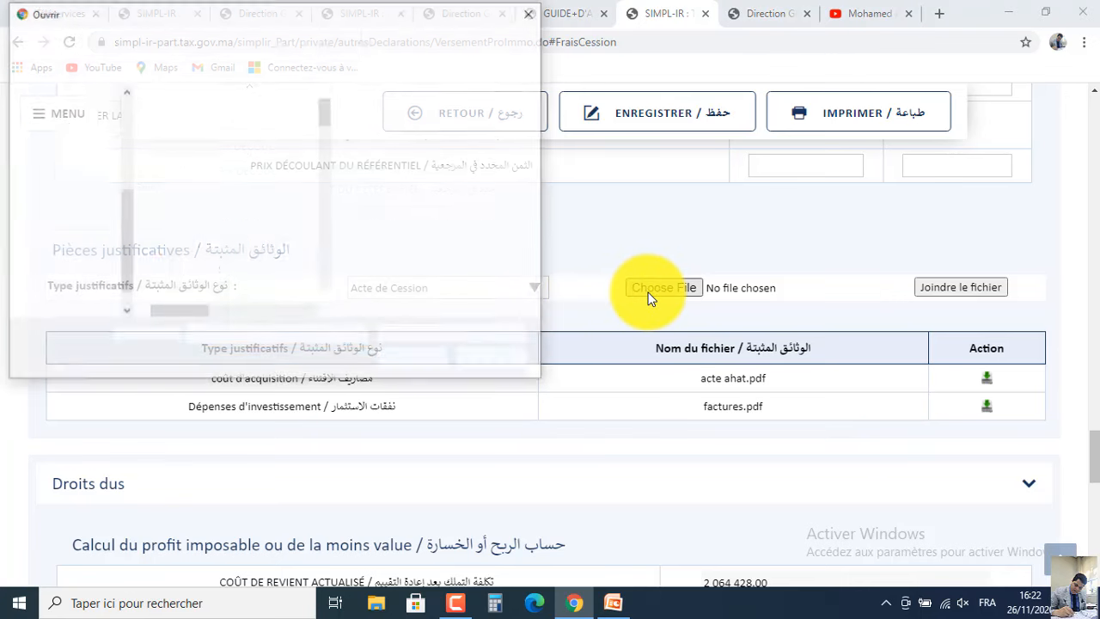
{"action": "left_click", "coordinate": [224, 152]}
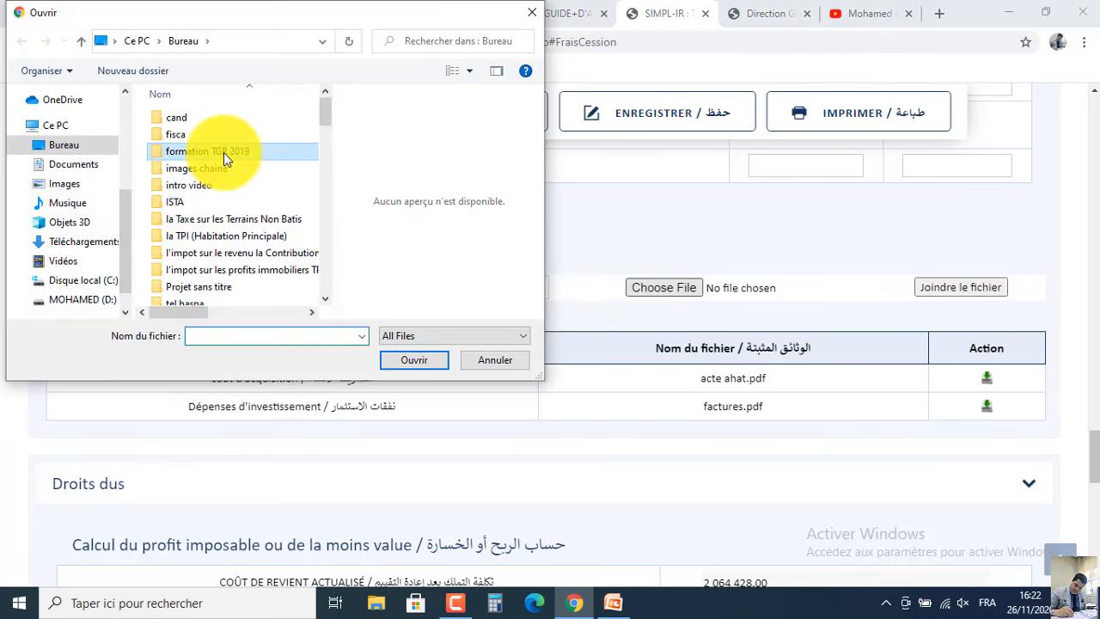
{"action": "key", "text": "a"}
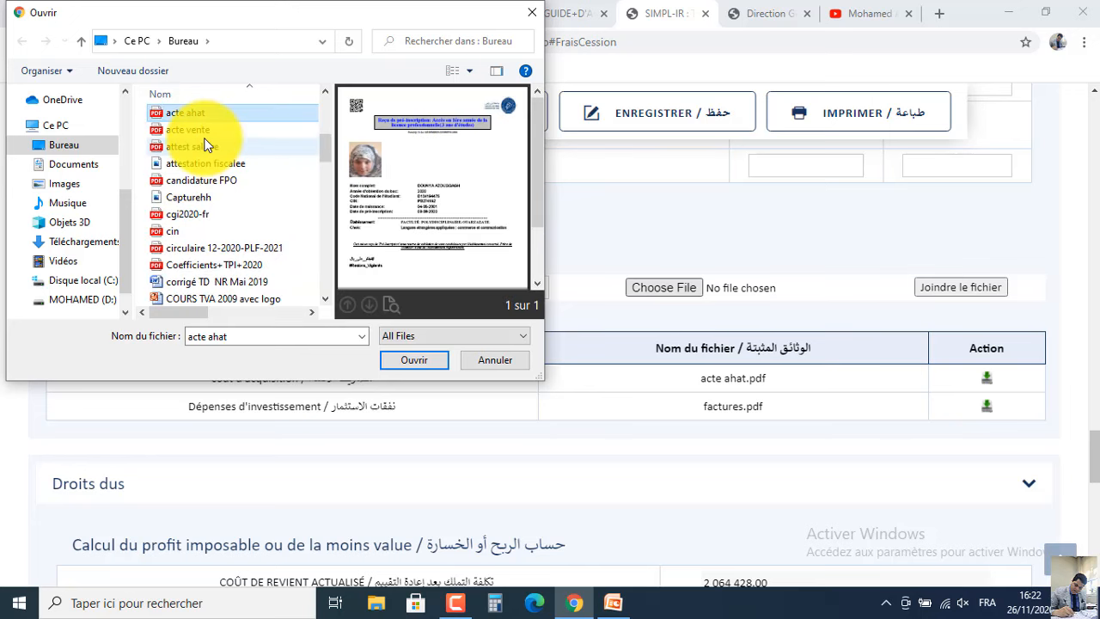
{"action": "double_click", "coordinate": [206, 130]}
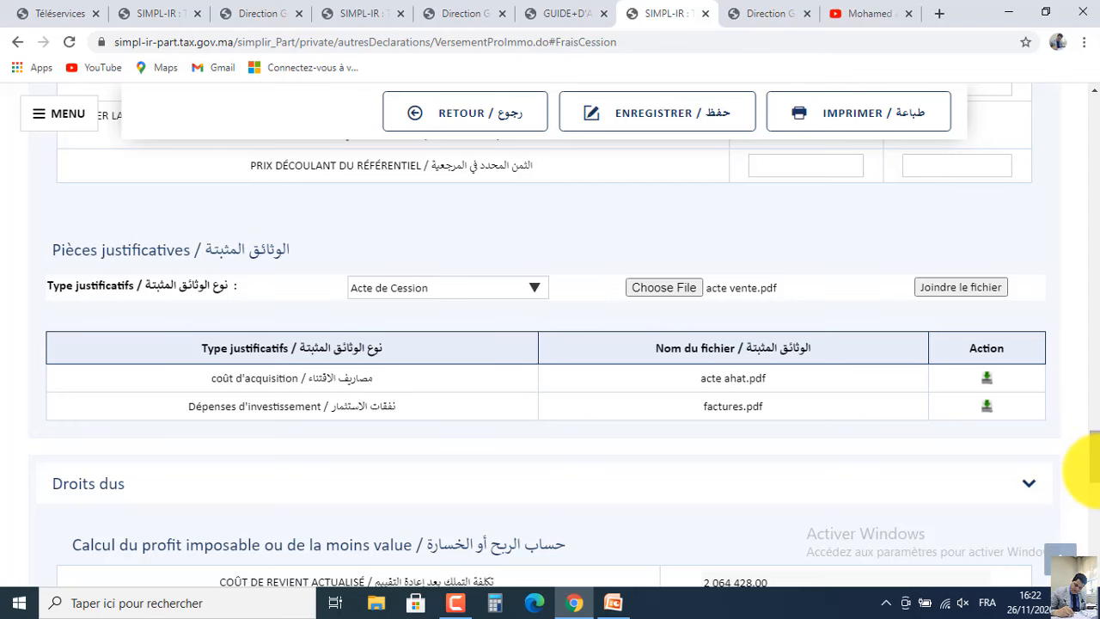
Attempt to attach the deed, then save the declaration with ENREGISTRER after the save-first error.
{"action": "left_click", "coordinate": [946, 291]}
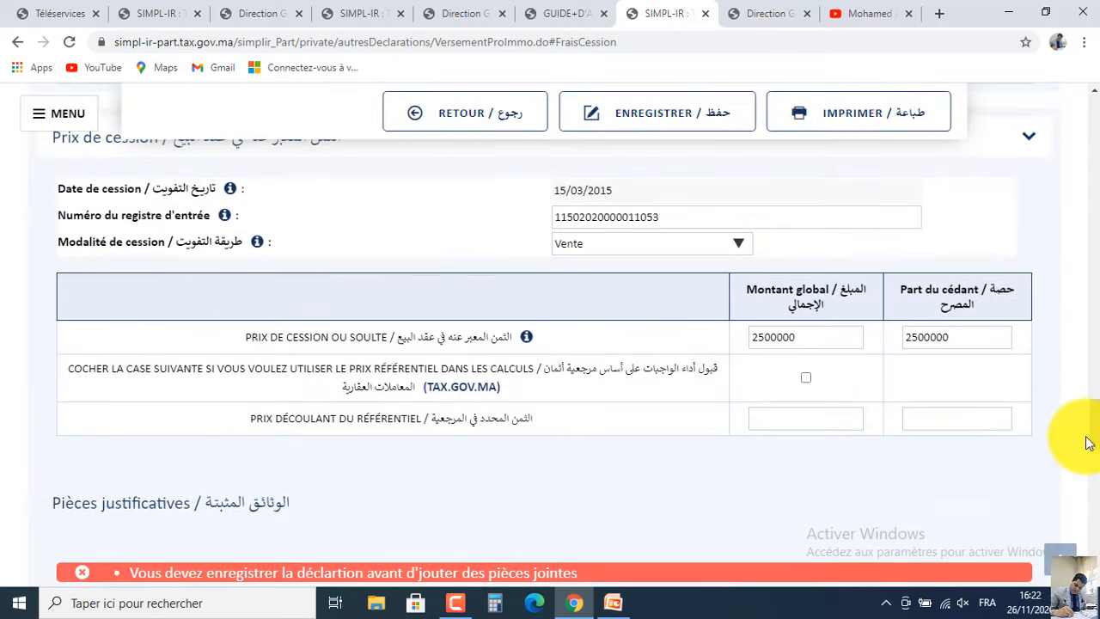
{"action": "left_click_drag", "start_coordinate": [1091, 425], "coordinate": [1092, 455]}
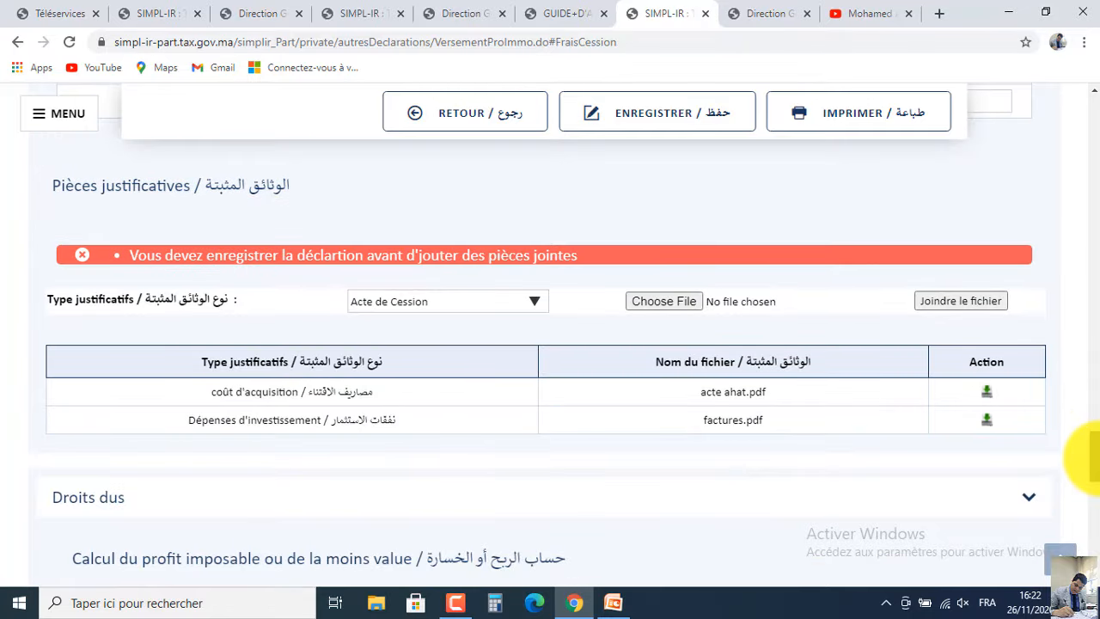
{"action": "left_click_drag", "start_coordinate": [1088, 455], "coordinate": [1090, 340]}
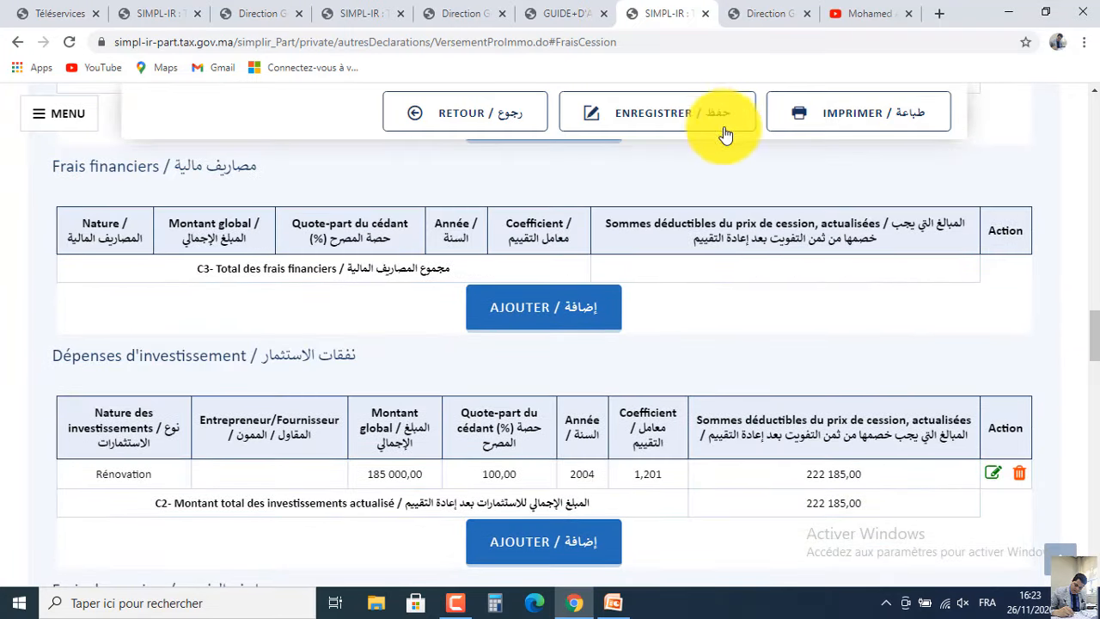
{"action": "left_click", "coordinate": [698, 123]}
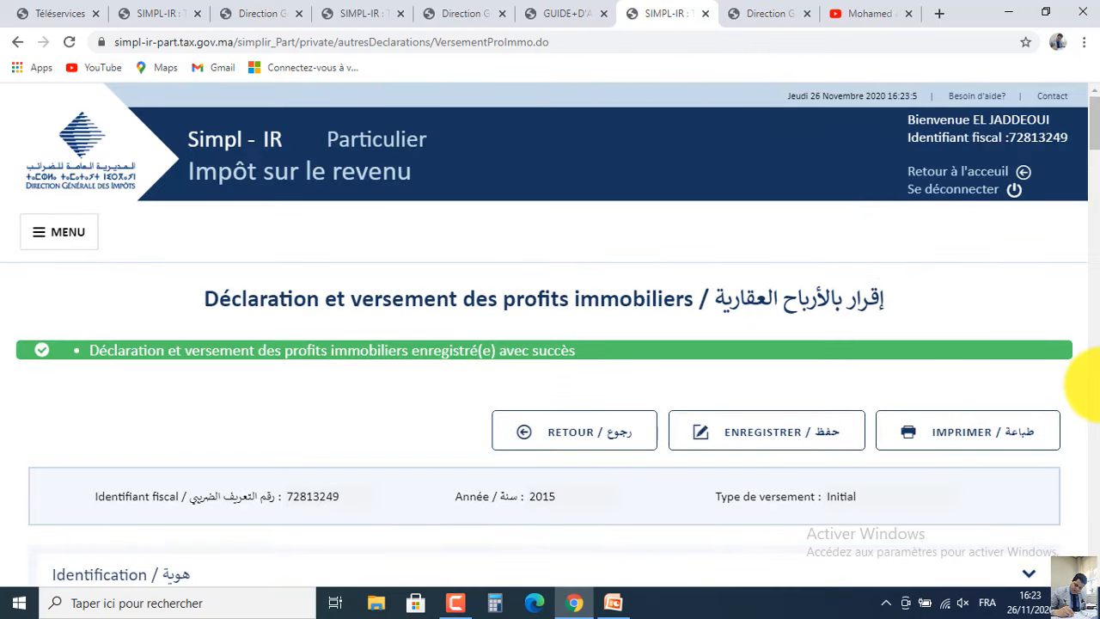
Re-select acte vente.pdf and attach it as the Acte de Cession document, listing acte_vente.pdf.
{"action": "scroll", "coordinate": [1085, 383], "scroll_direction": "down", "scroll_amount": 7}
{"action": "scroll", "coordinate": [1085, 384], "scroll_direction": "down", "scroll_amount": 15}
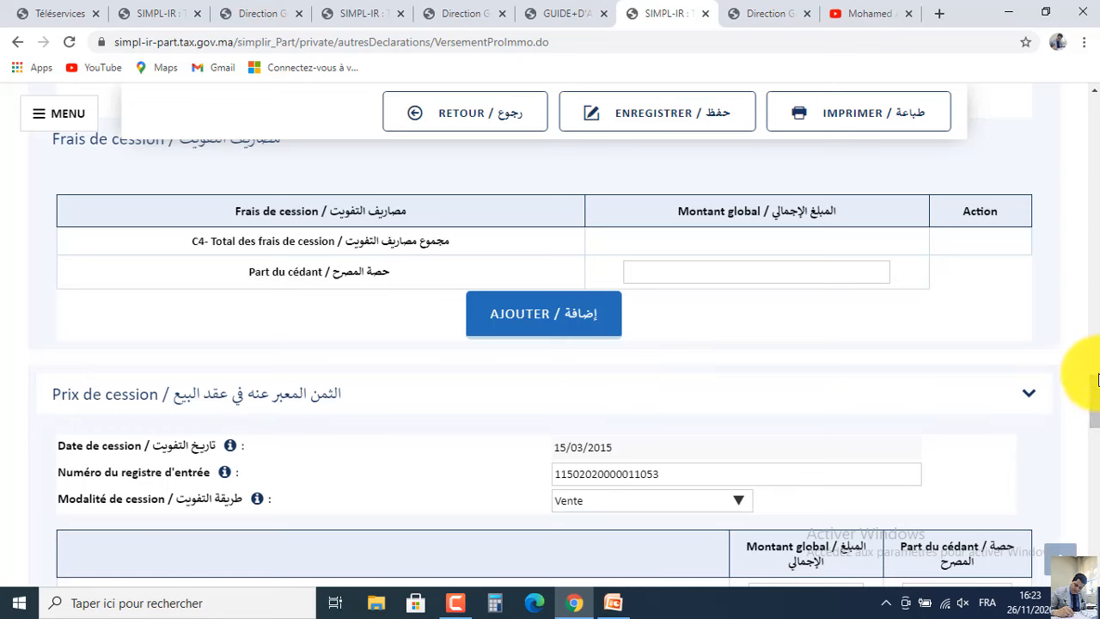
{"action": "left_click_drag", "start_coordinate": [1095, 388], "coordinate": [1099, 443]}
{"action": "left_click", "coordinate": [663, 327]}
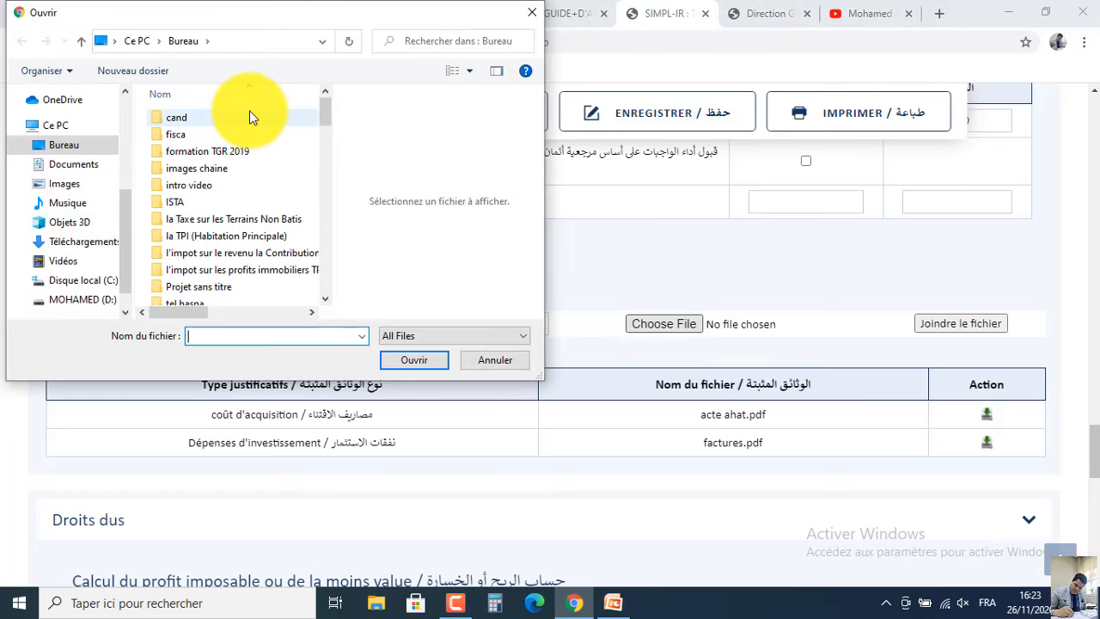
{"action": "scroll", "coordinate": [239, 116], "scroll_direction": "down", "scroll_amount": 4}
{"action": "left_click", "coordinate": [239, 115]}
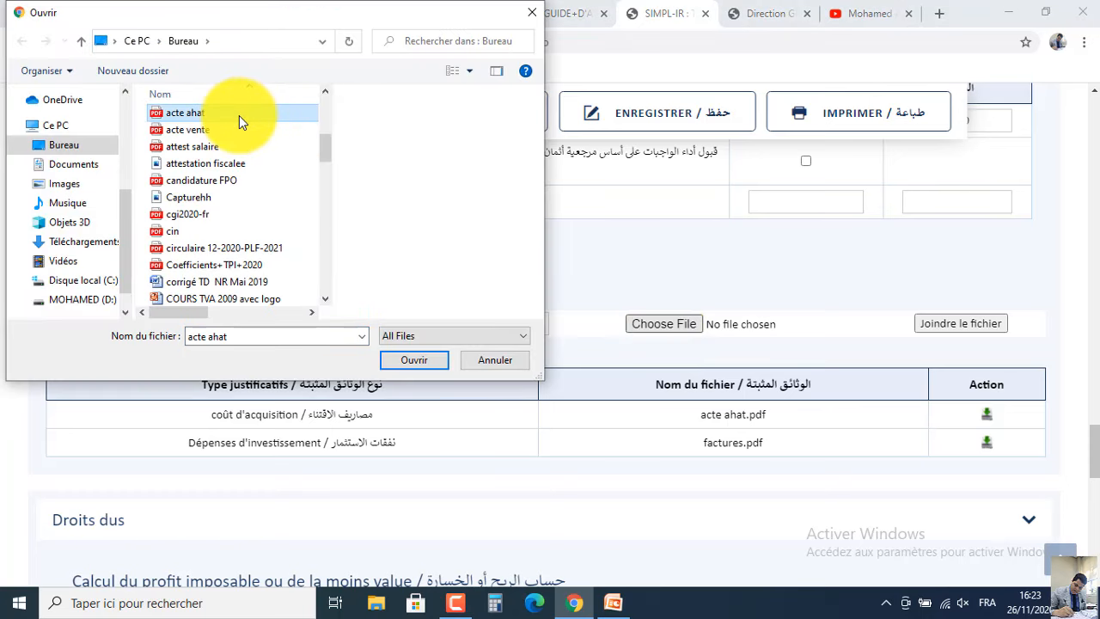
{"action": "double_click", "coordinate": [236, 130]}
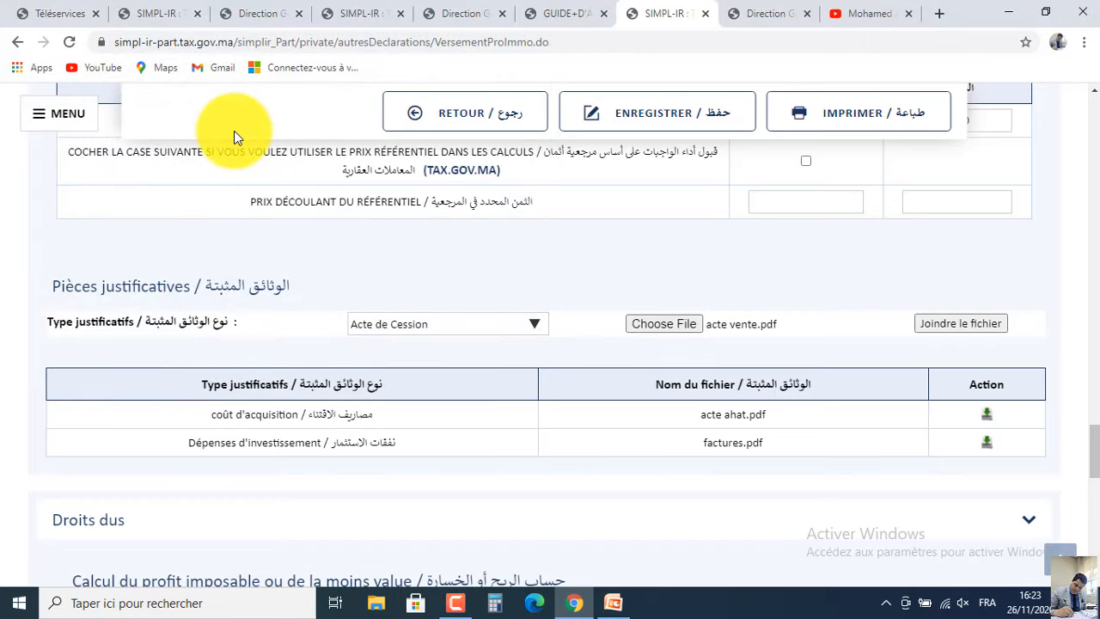
{"action": "left_click", "coordinate": [961, 324]}
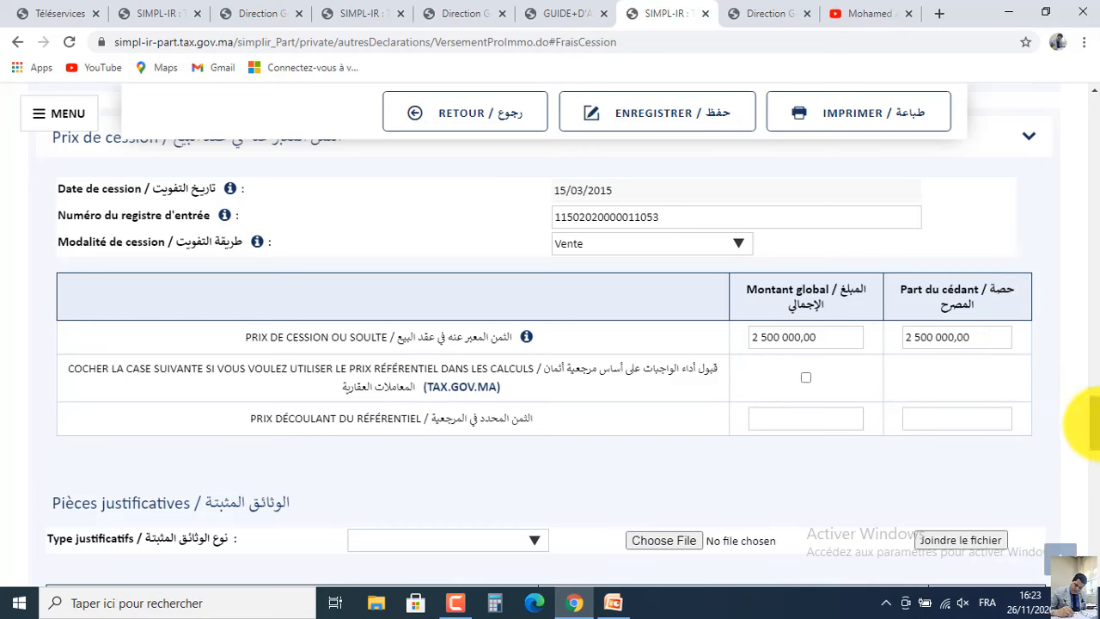
{"action": "left_click_drag", "start_coordinate": [1091, 420], "coordinate": [1096, 162]}
{"action": "left_click_drag", "start_coordinate": [1085, 313], "coordinate": [1092, 469]}
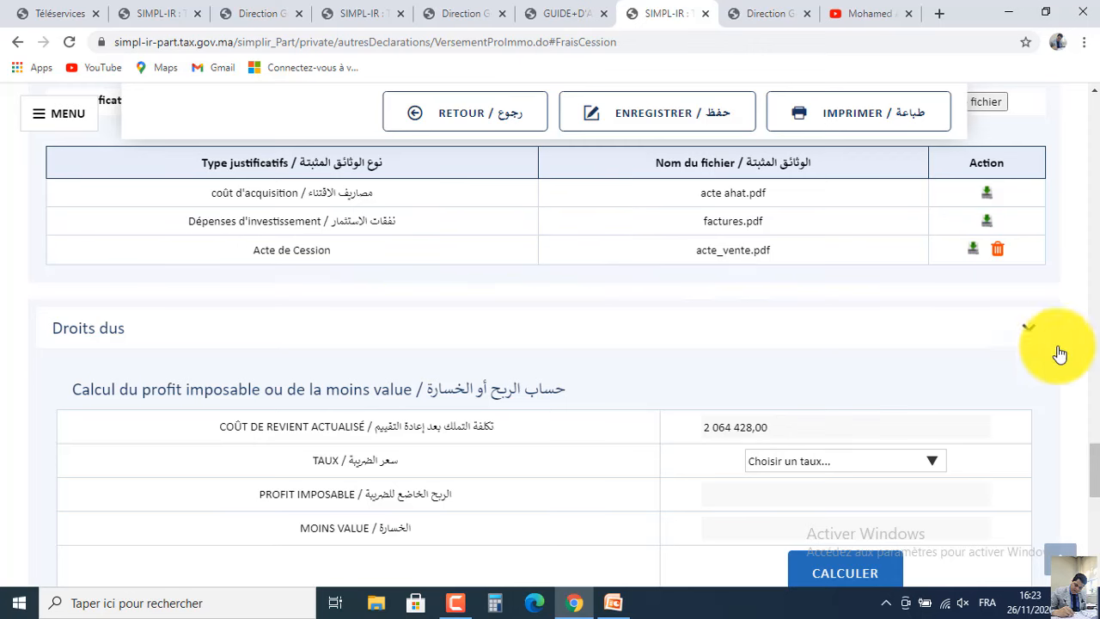
Apply the 20% TAUX rate (taxable profit 435 572,00, total 142 868,00), then bring up the PowerPoint case study.
{"action": "left_click_drag", "start_coordinate": [1097, 476], "coordinate": [1093, 487]}
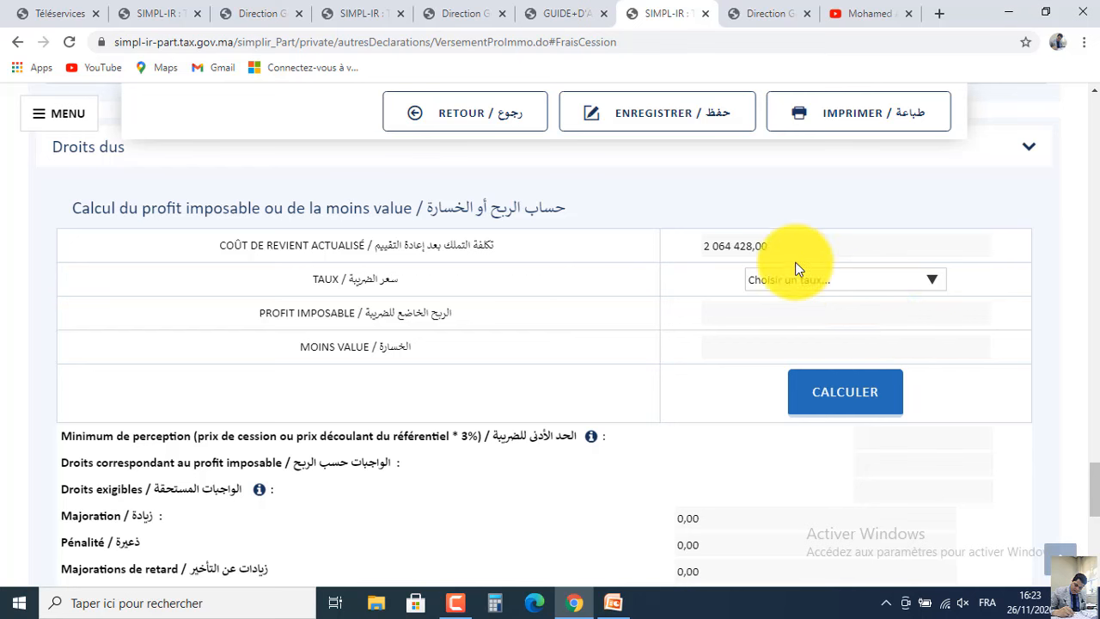
{"action": "left_click", "coordinate": [796, 283]}
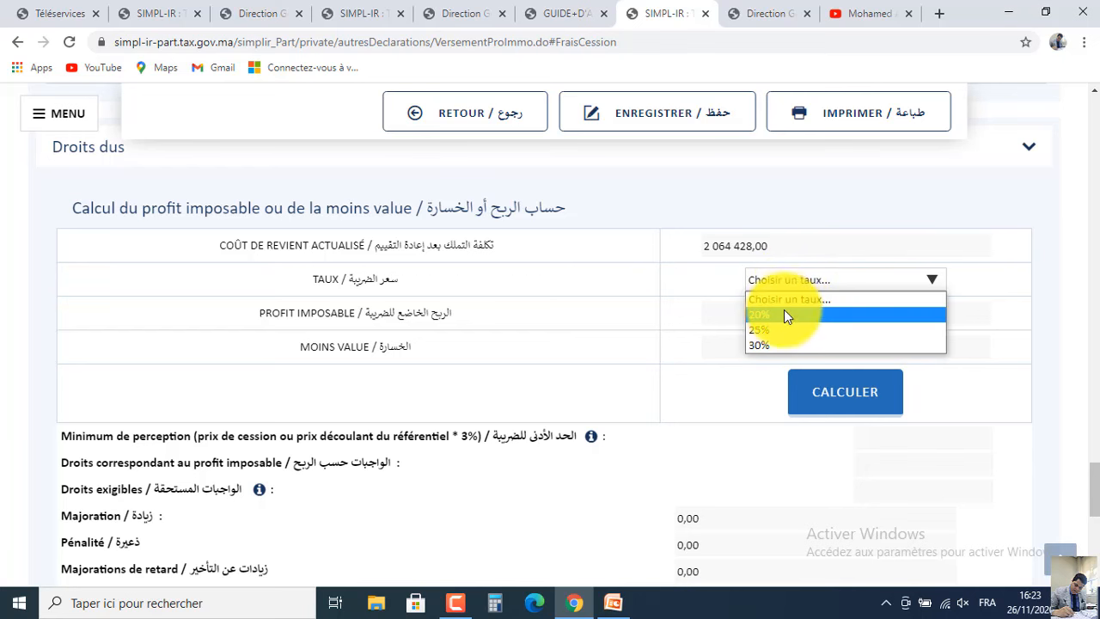
{"action": "left_click", "coordinate": [784, 316]}
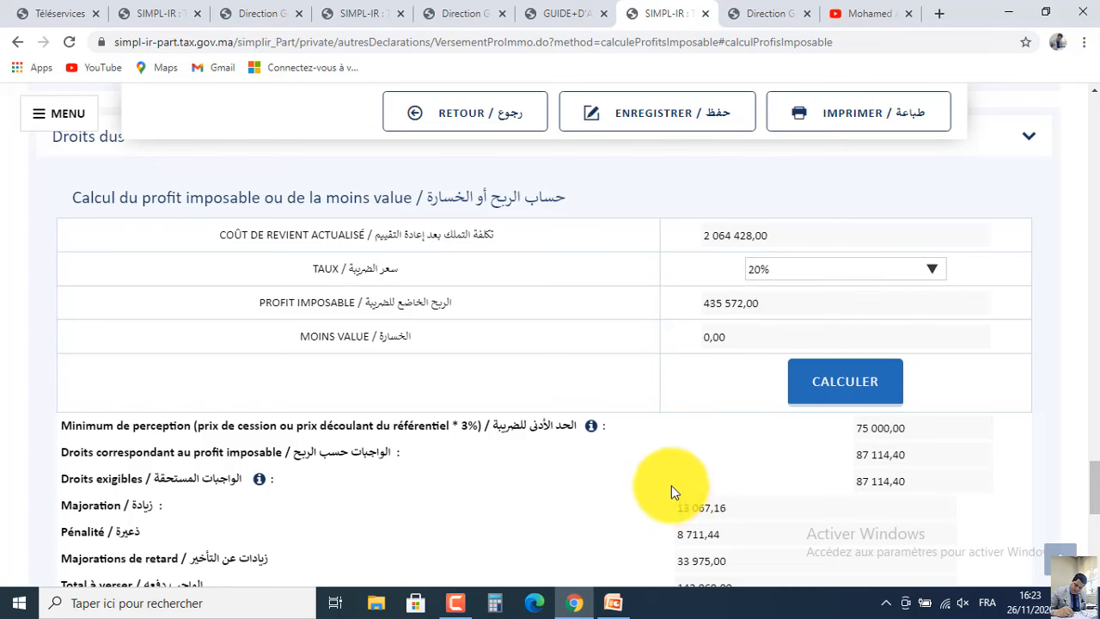
{"action": "left_click", "coordinate": [614, 604]}
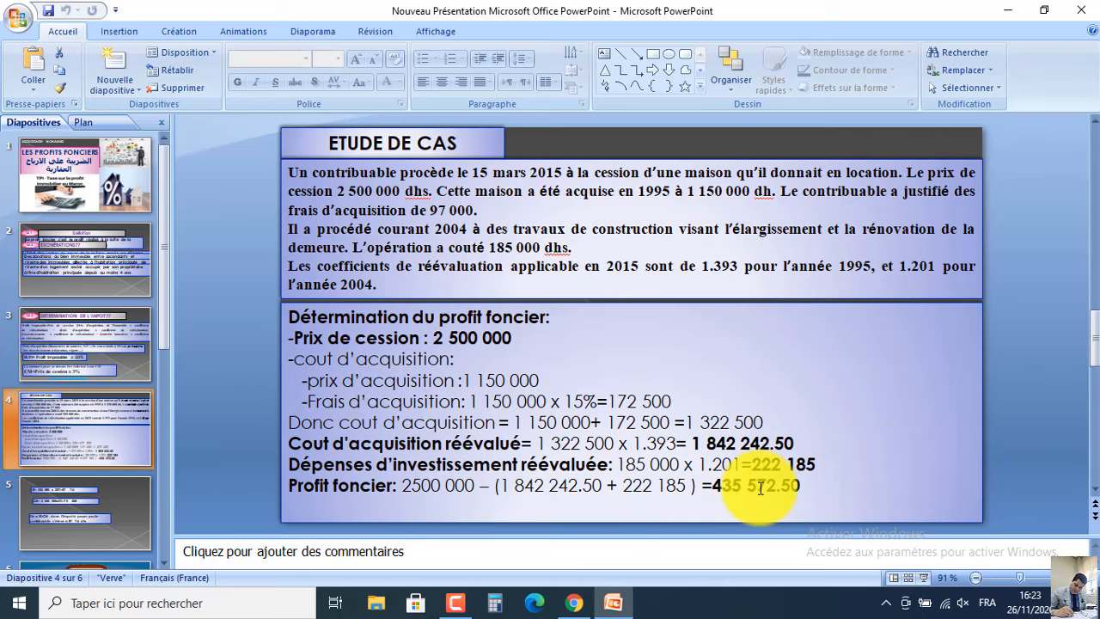
Minimise PowerPoint and scroll Simpl-IR down to the 142 868,00 Total à verser row.
{"action": "left_click", "coordinate": [614, 603]}
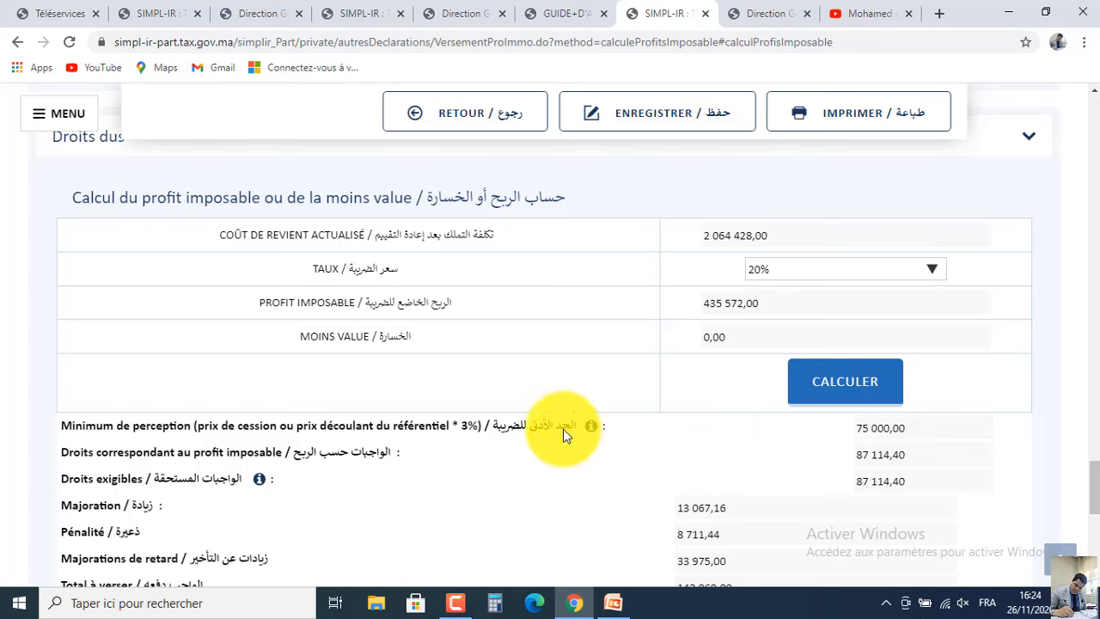
{"action": "scroll", "coordinate": [1081, 467], "scroll_direction": "down", "scroll_amount": 2}
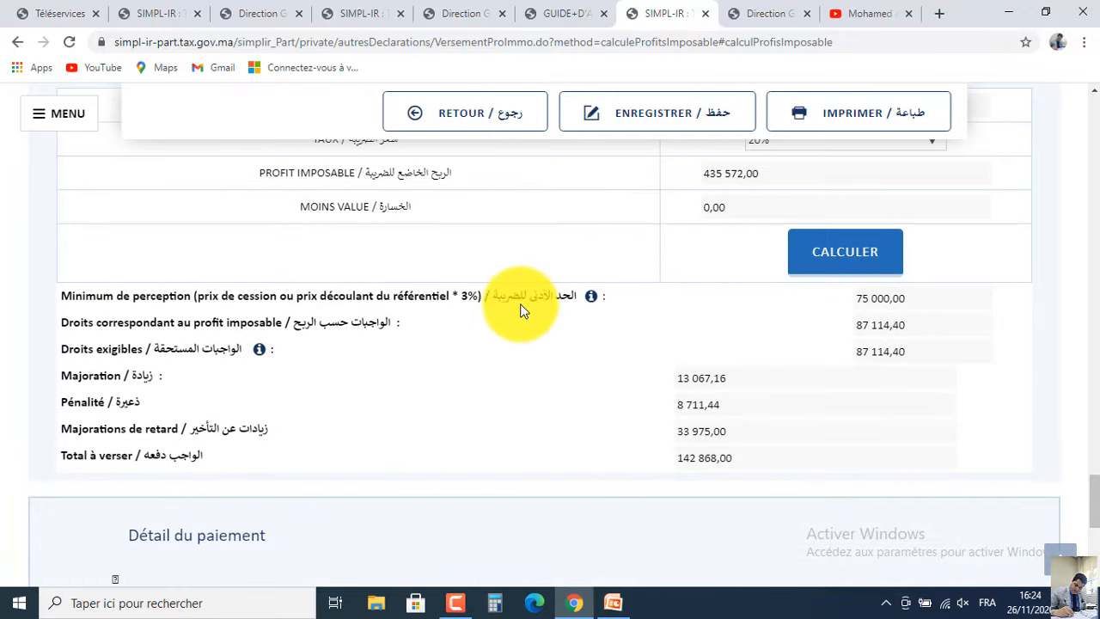
Show slide 5's IR calculation of 87 116 dhs, comparing it against the Simpl-IR page.
{"action": "left_click", "coordinate": [625, 604]}
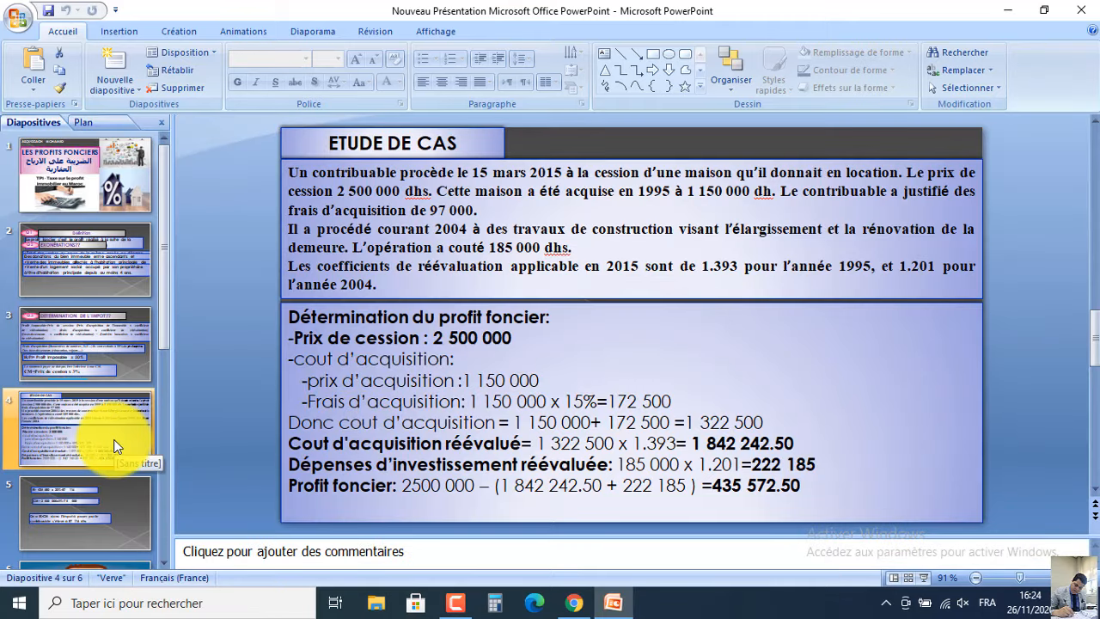
{"action": "left_click", "coordinate": [97, 486]}
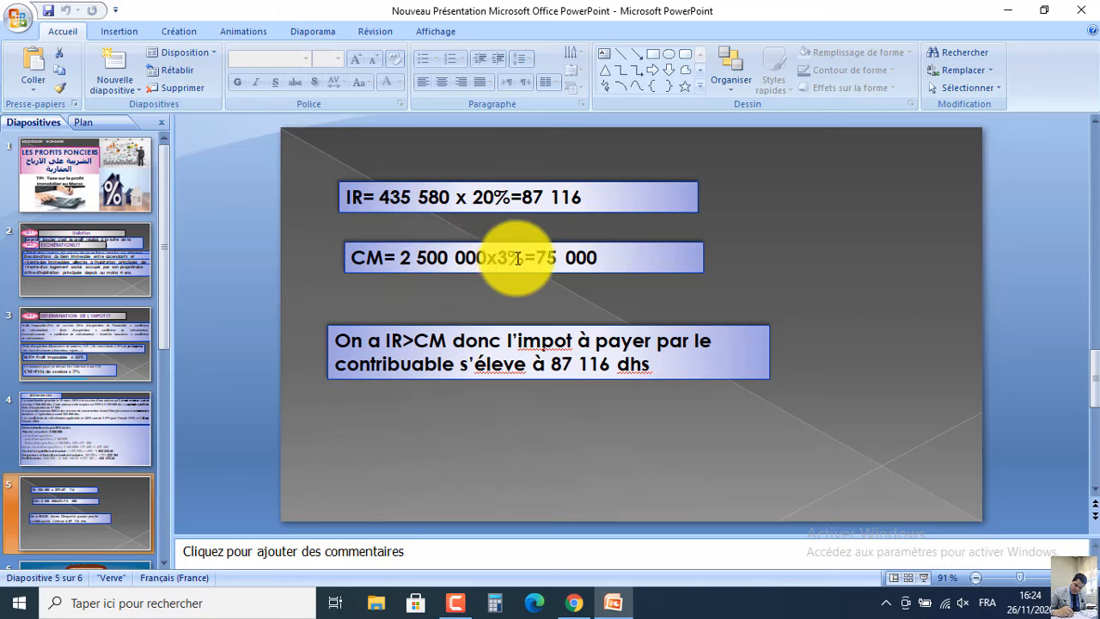
{"action": "left_click", "coordinate": [619, 603]}
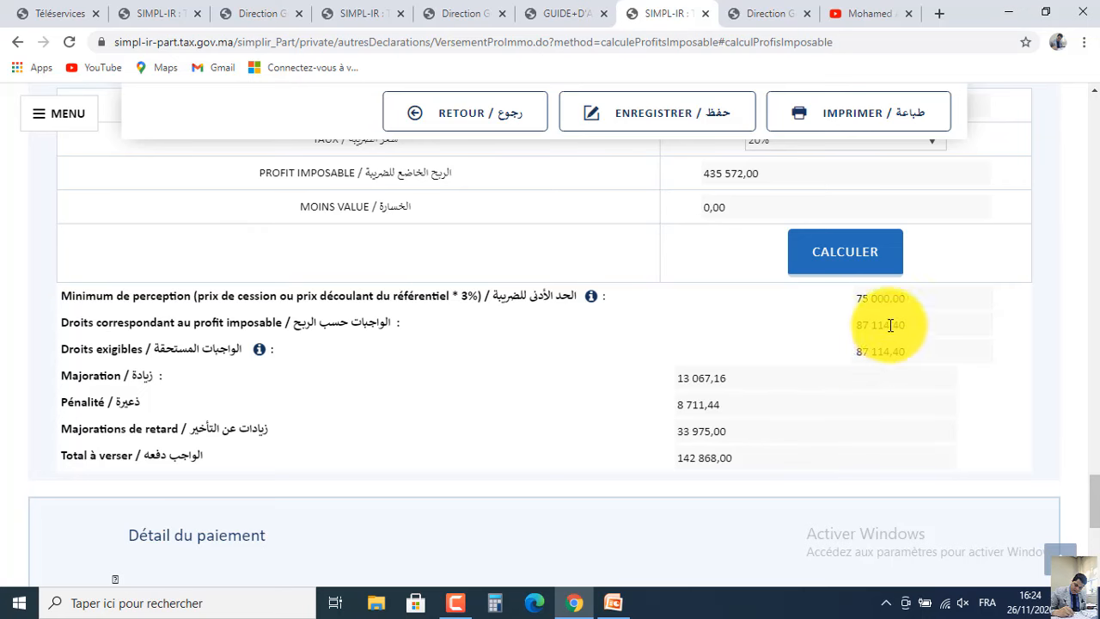
{"action": "left_click", "coordinate": [611, 600]}
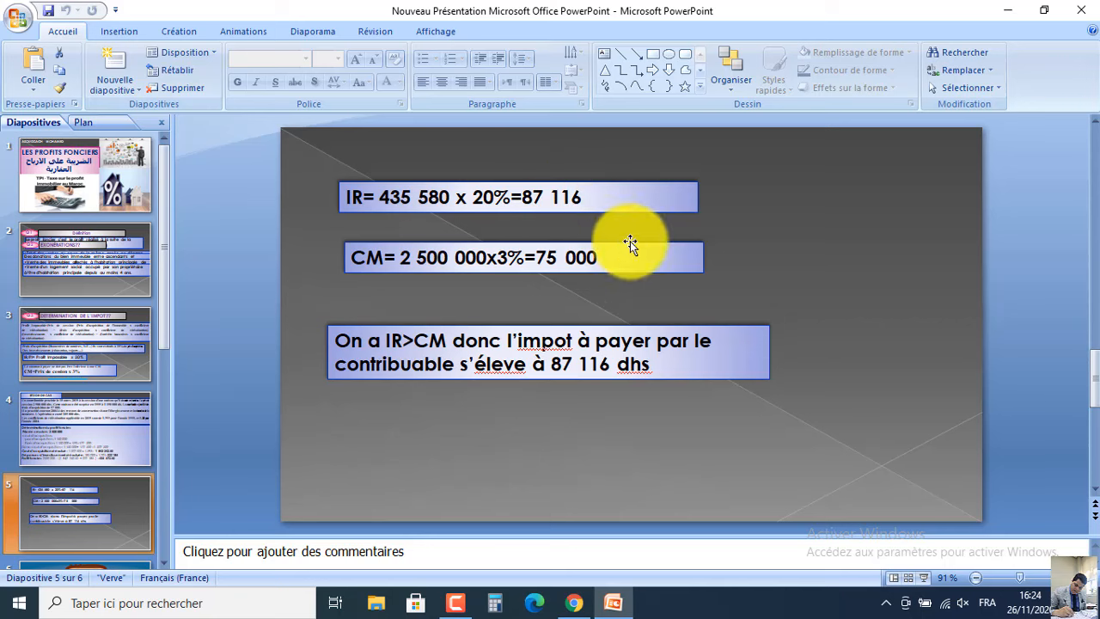
Minimise PowerPoint to reveal Simpl-IR's Droits exigibles of 87 114,40.
{"action": "left_click", "coordinate": [626, 612]}
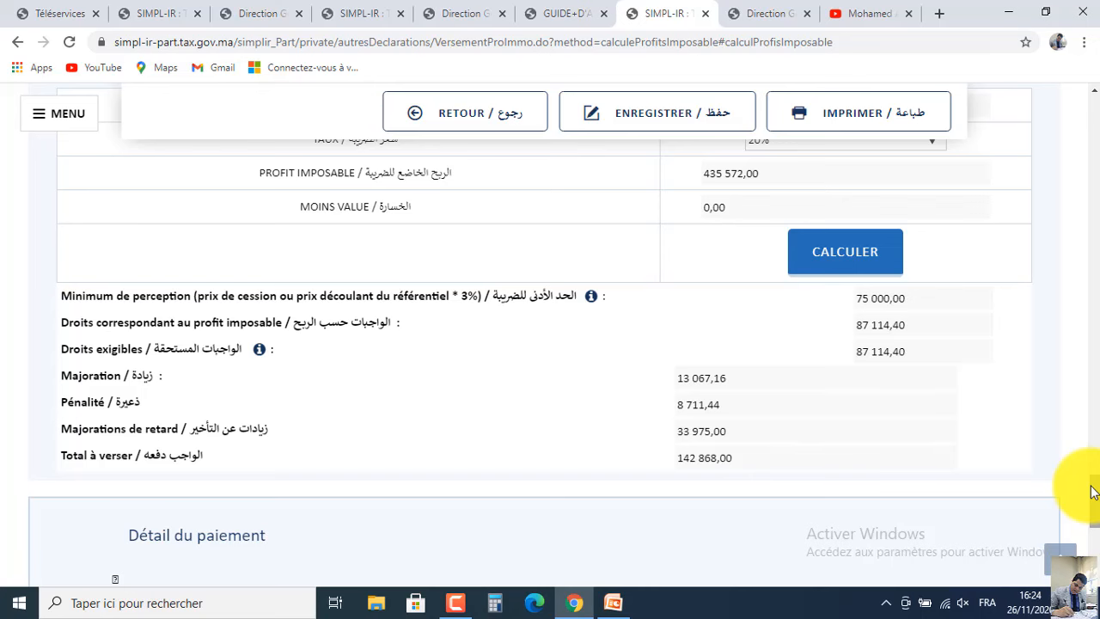
{"action": "mouse_move", "coordinate": [1094, 491]}
{"action": "left_mouse_down"}
{"action": "mouse_move", "coordinate": [1094, 515]}
{"action": "mouse_move", "coordinate": [1082, 475]}
{"action": "left_mouse_up"}
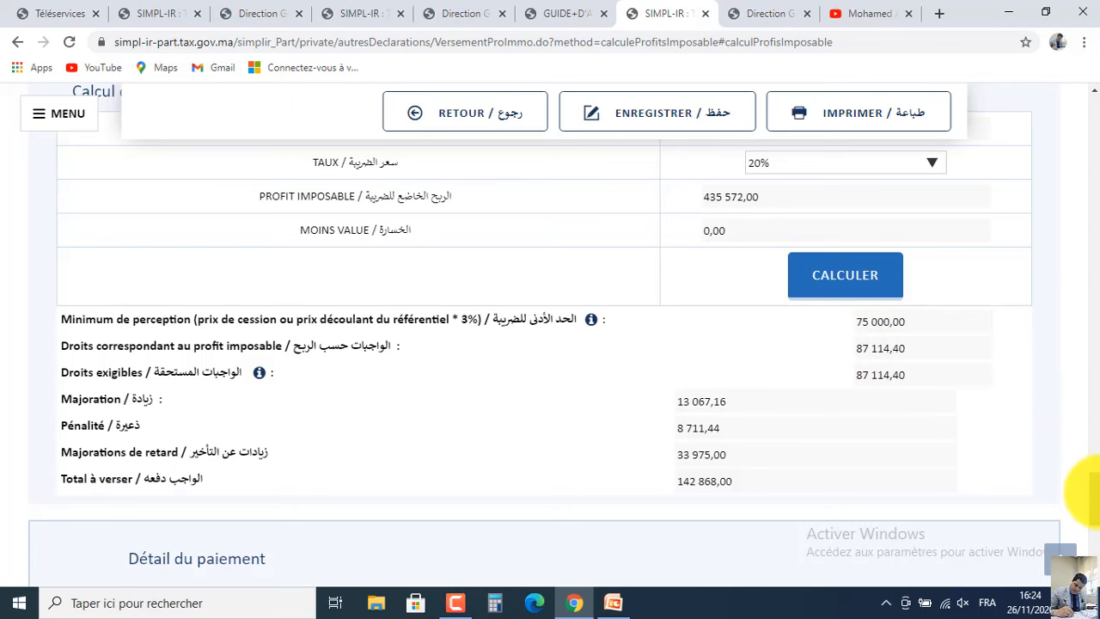
{"action": "left_click_drag", "start_coordinate": [1090, 492], "coordinate": [1092, 548]}
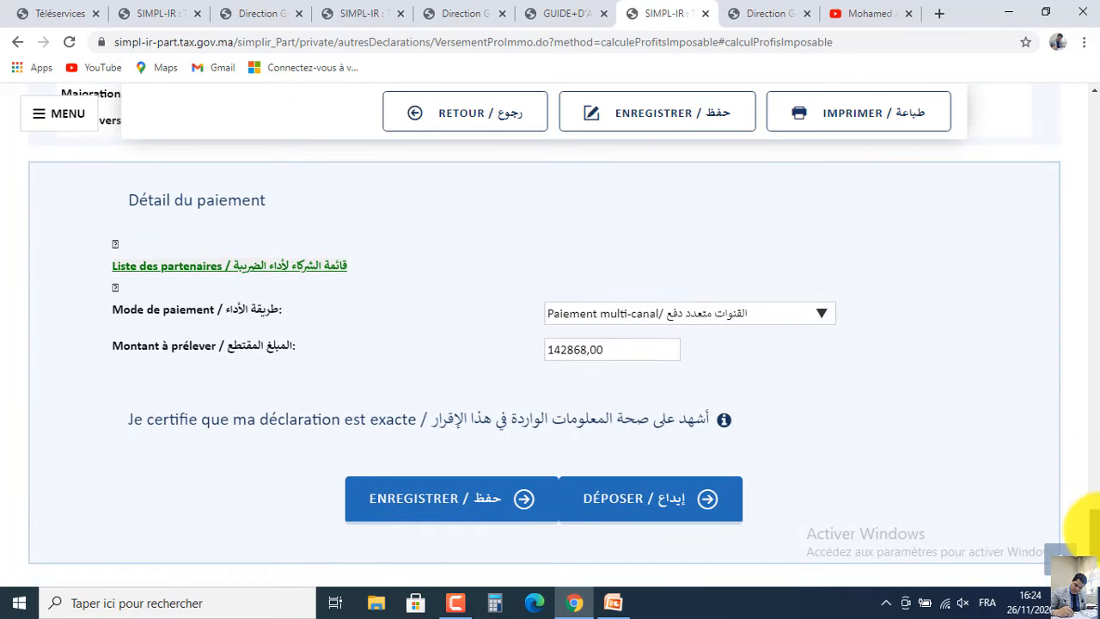
{"action": "left_click", "coordinate": [821, 314]}
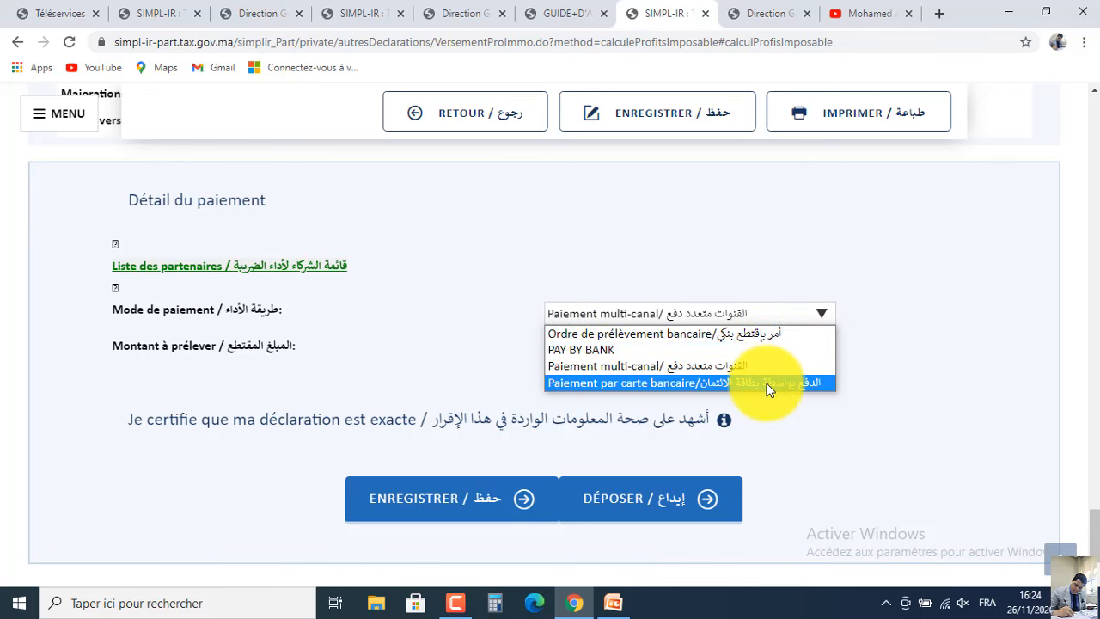
{"action": "left_click", "coordinate": [929, 351]}
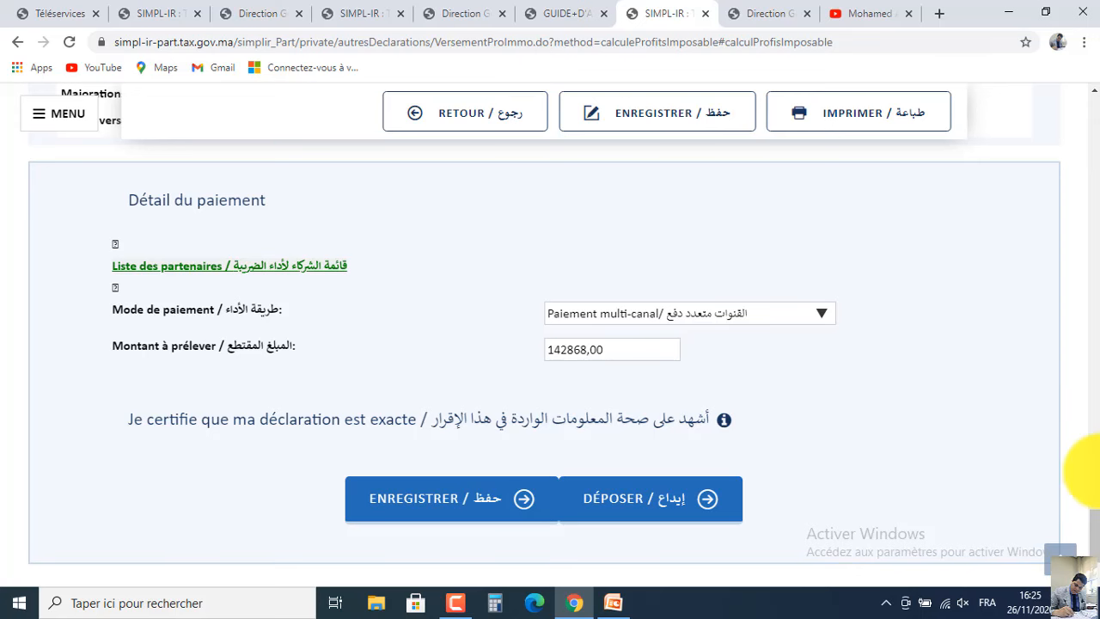
{"action": "scroll", "coordinate": [1098, 514], "scroll_direction": "up", "scroll_amount": 3}
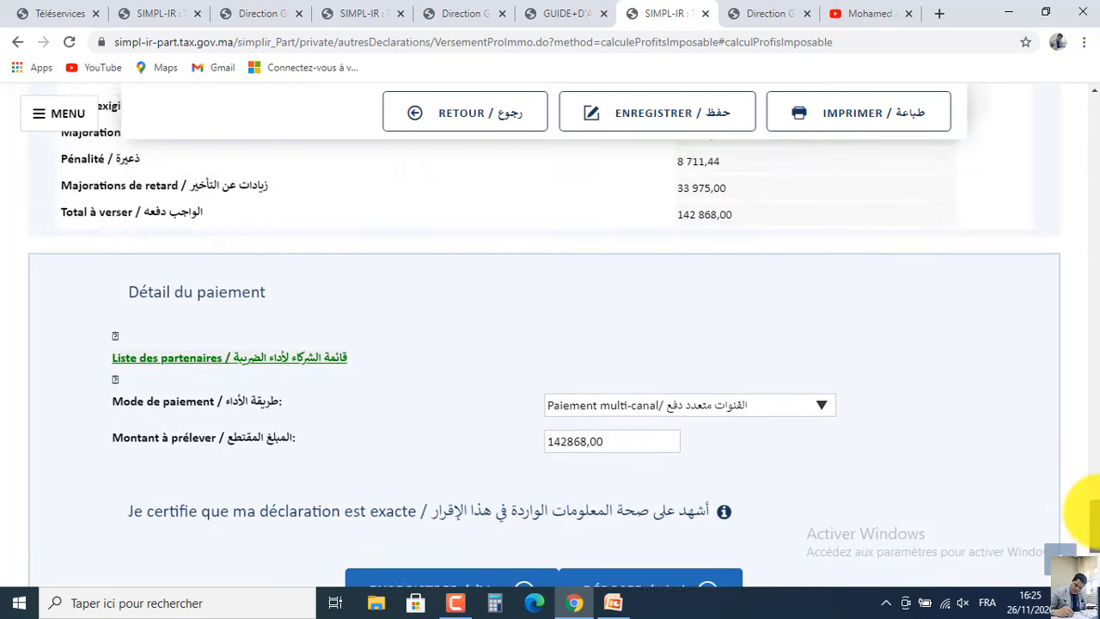
{"action": "scroll", "coordinate": [1091, 506], "scroll_direction": "up", "scroll_amount": 2}
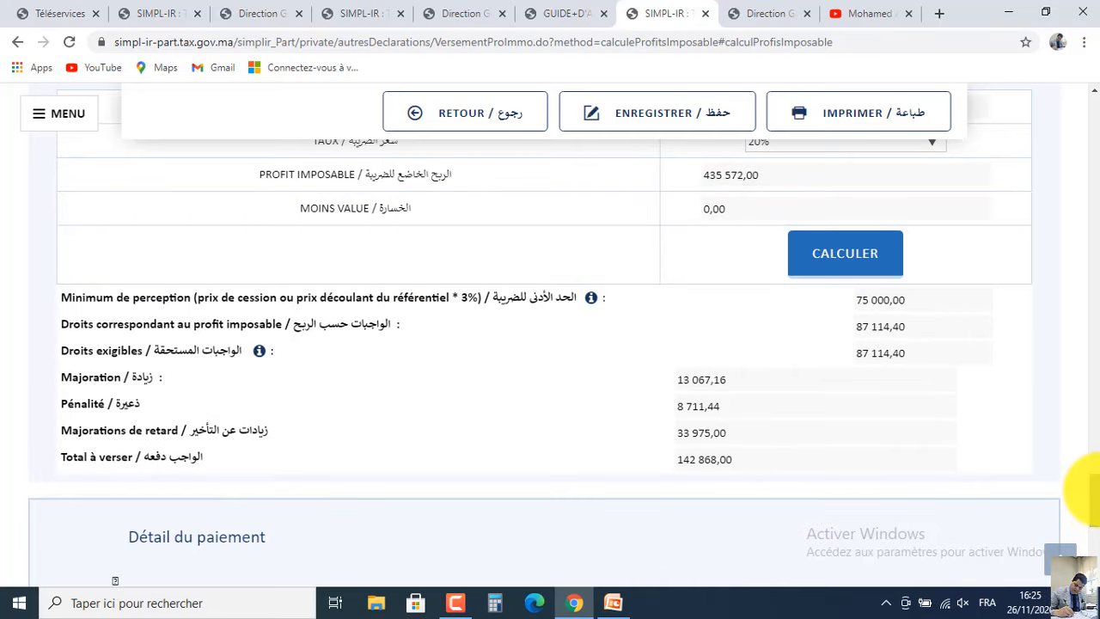